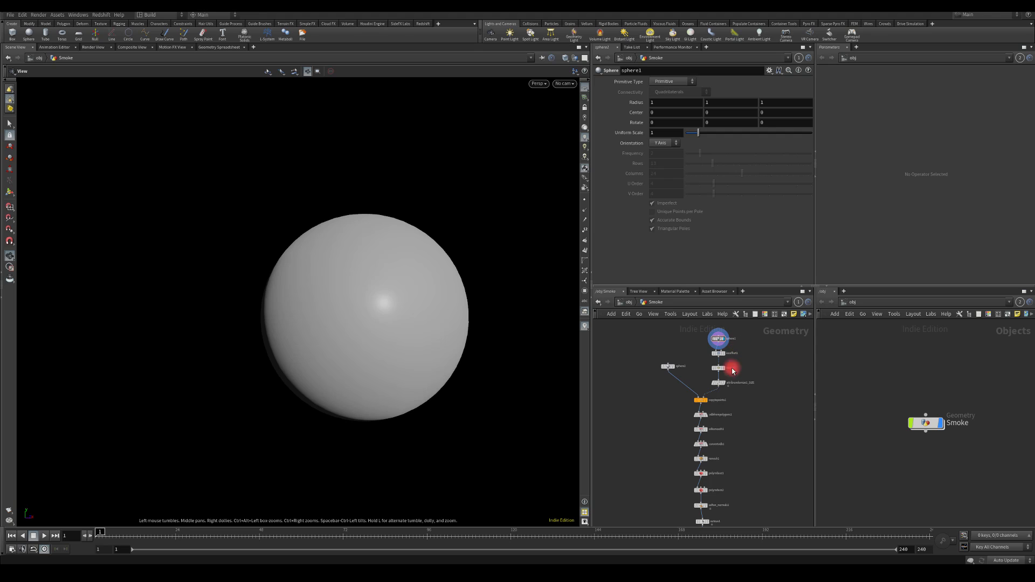
Display the copy-to-points, VDB from polygons, VDB smooth and polyreduce1 results in turn in the finished Smoke network.
{"action": "left_click", "coordinate": [708, 403]}
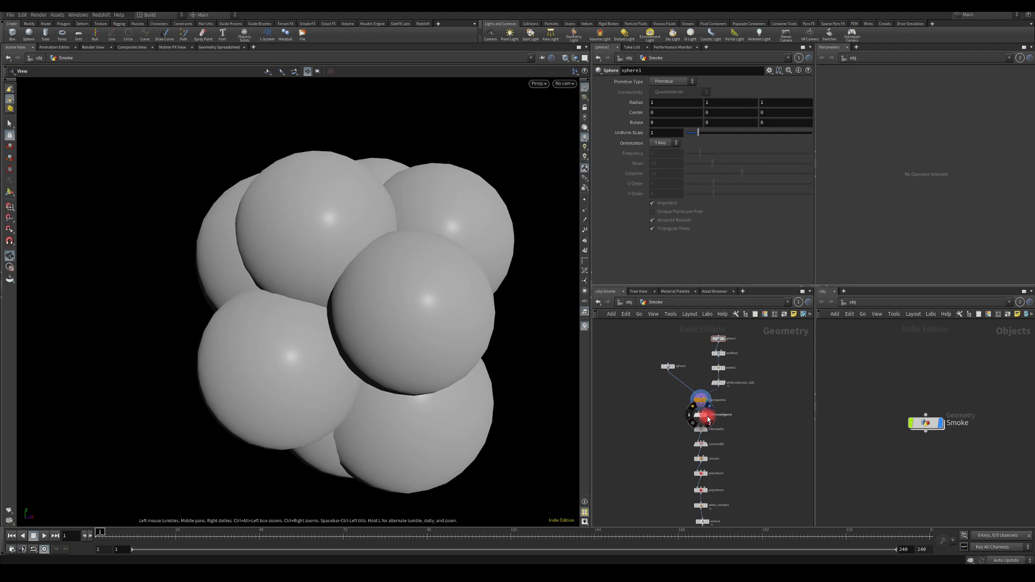
{"action": "left_click", "coordinate": [705, 415]}
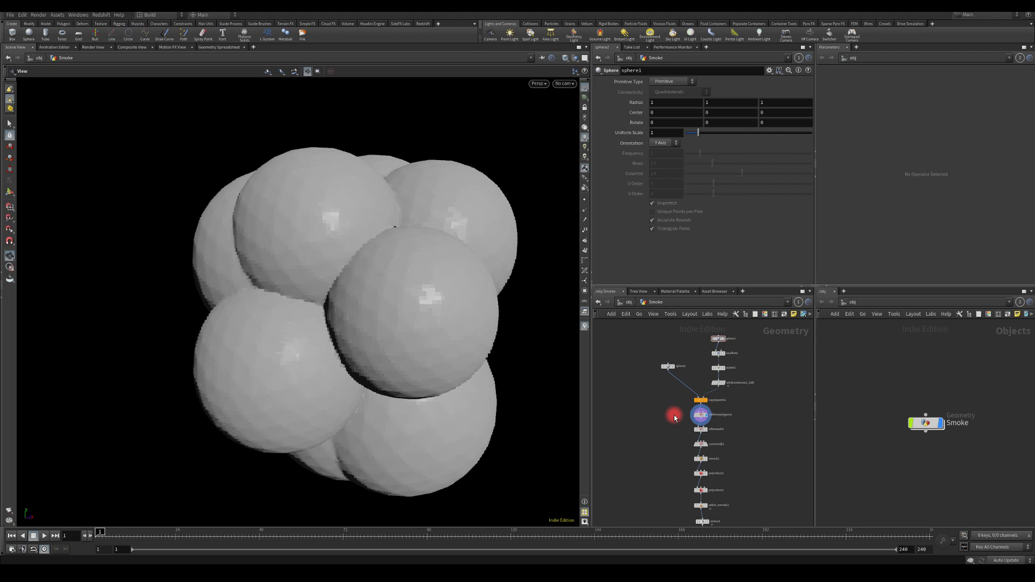
{"action": "left_click", "coordinate": [708, 434]}
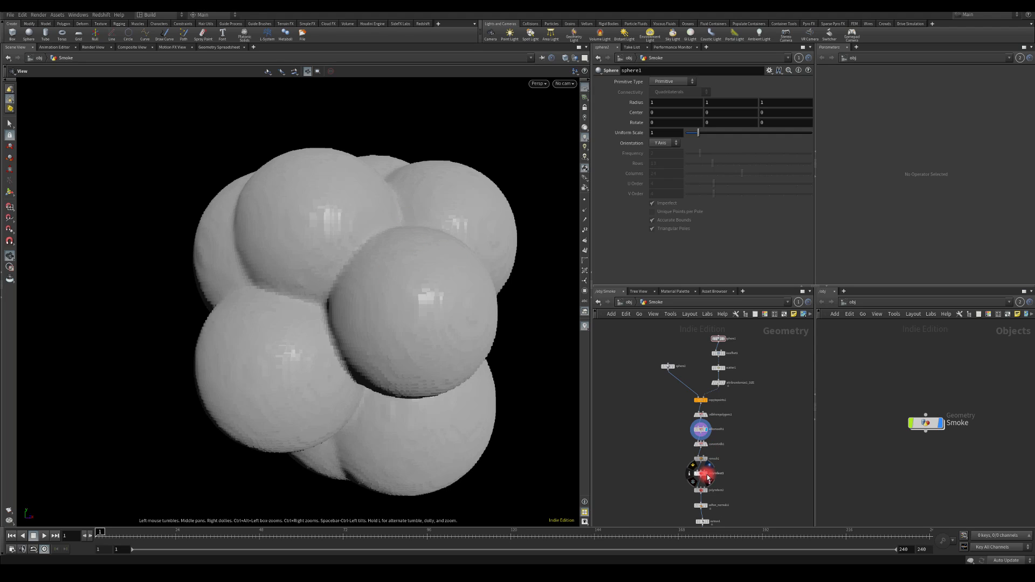
{"action": "left_click", "coordinate": [708, 476]}
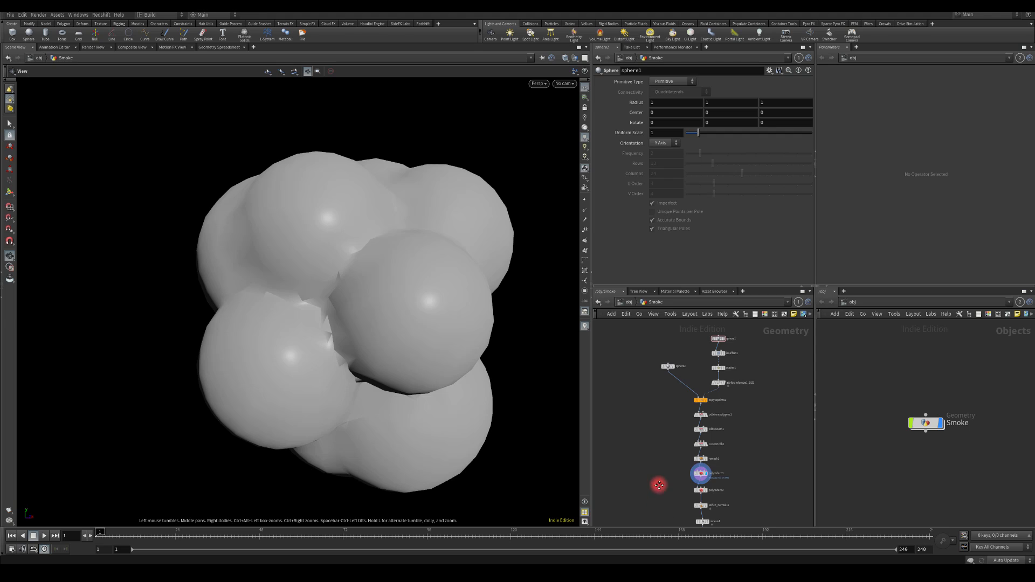
Display the soften_normals1, autouv1 and transform1_ENGINE_SCALE results in turn, and frame and inspect the final scaled mesh.
{"action": "middle_click_drag", "start_coordinate": [659, 485], "coordinate": [640, 393]}
{"action": "scroll", "coordinate": [663, 404], "scroll_direction": "up", "scroll_amount": 5}
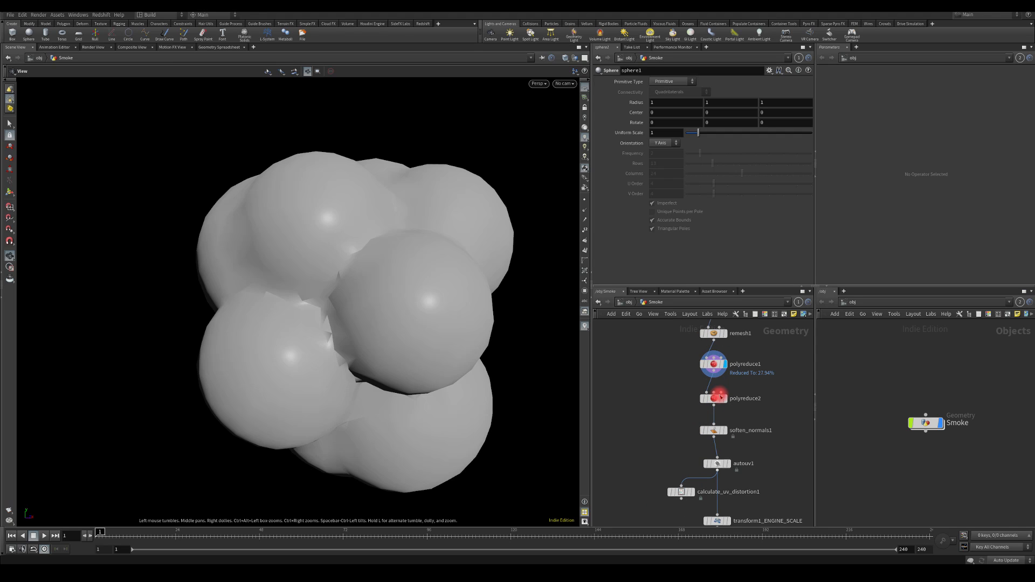
{"action": "mouse_move", "coordinate": [727, 399]}
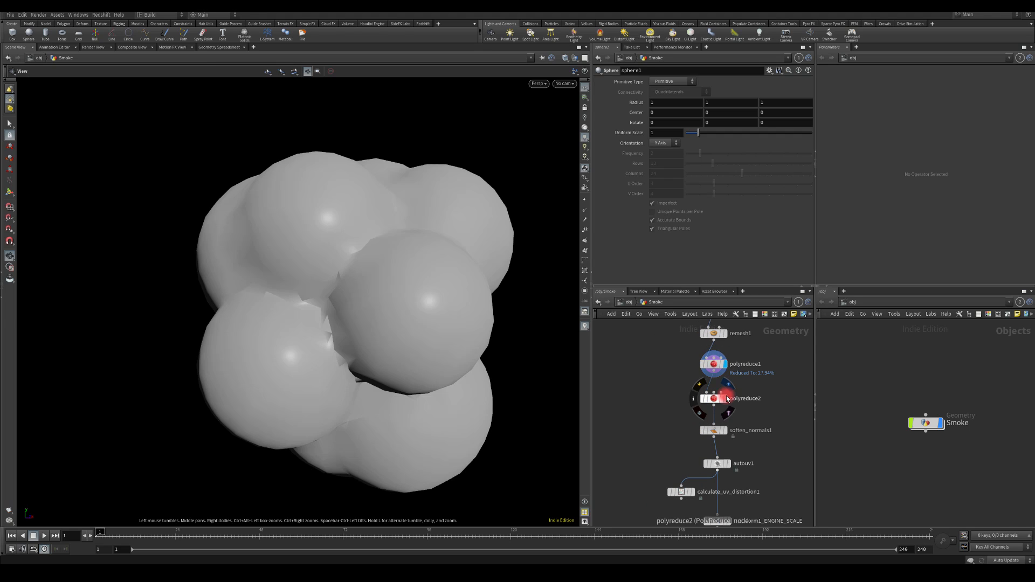
{"action": "left_click", "coordinate": [726, 430]}
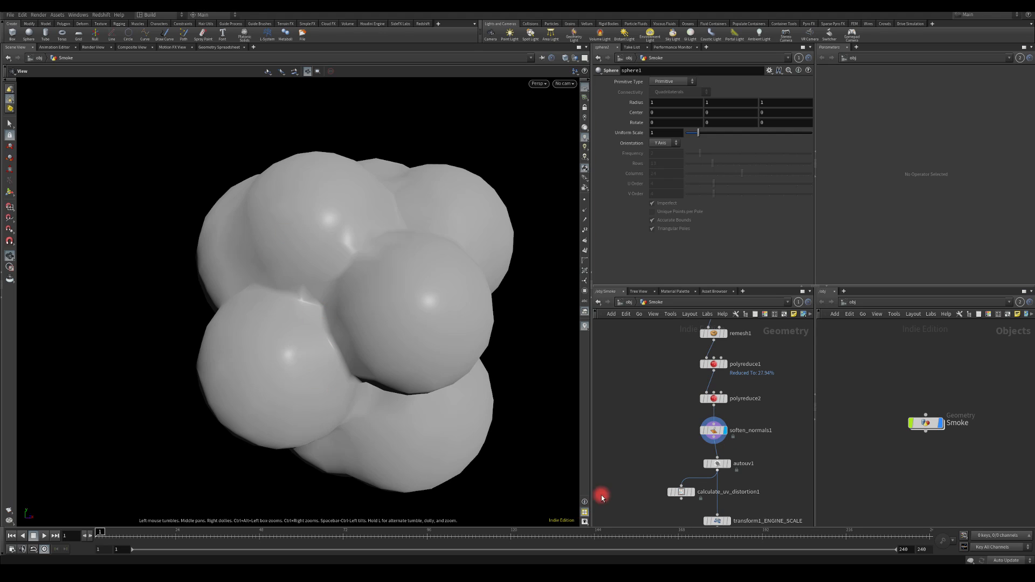
{"action": "middle_click_drag", "start_coordinate": [665, 445], "coordinate": [656, 403]}
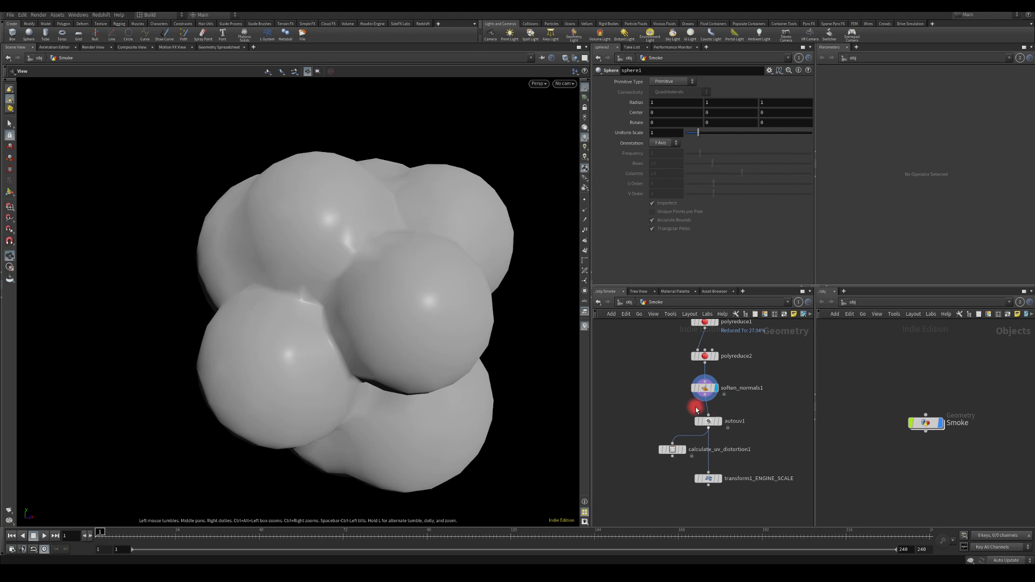
{"action": "left_click", "coordinate": [721, 428]}
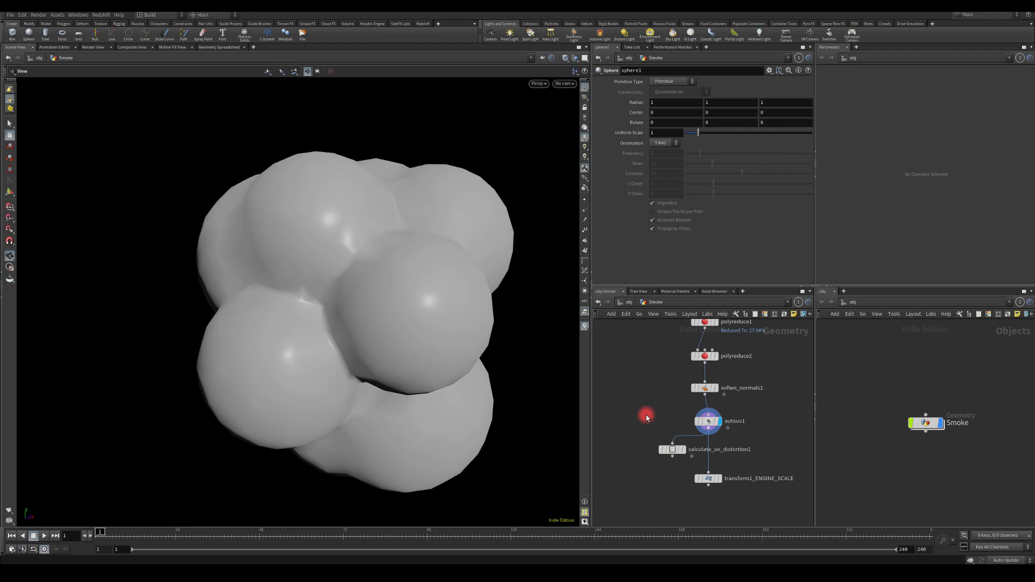
{"action": "left_click", "coordinate": [720, 479]}
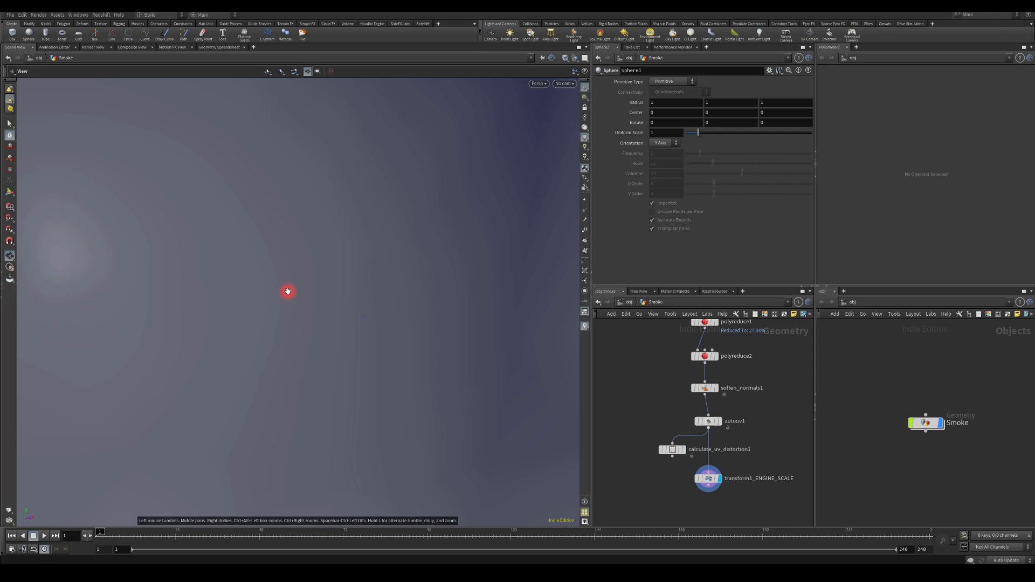
{"action": "key", "text": "f"}
{"action": "left_click_drag", "start_coordinate": [427, 178], "coordinate": [378, 258]}
Return to the object level, hide the Smoke object and move its node aside.
{"action": "key", "text": "u"}
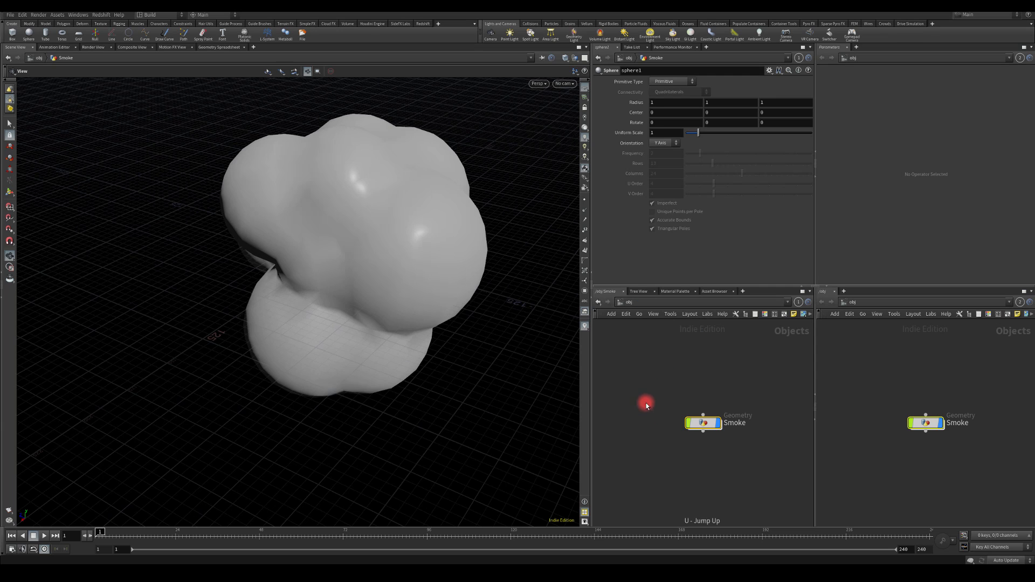
{"action": "left_click", "coordinate": [706, 426]}
{"action": "left_click", "coordinate": [718, 426]}
{"action": "left_click_drag", "start_coordinate": [706, 423], "coordinate": [736, 353]}
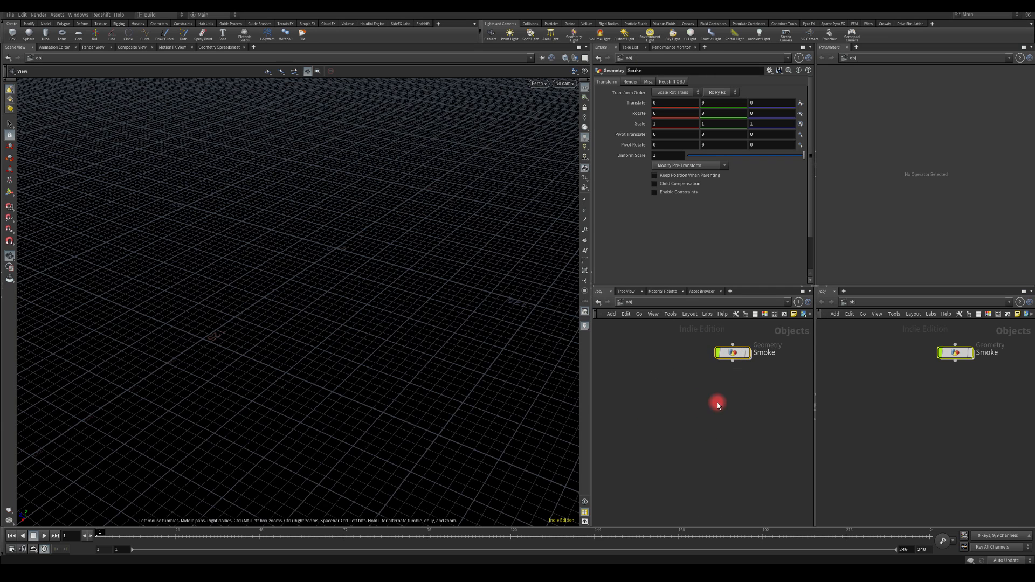
Add a new Geometry object below the Smoke node at the object level.
{"action": "left_click", "coordinate": [714, 411]}
{"action": "key", "text": "Tab"}
{"action": "type", "text": "geo"}
{"action": "key", "text": "Return"}
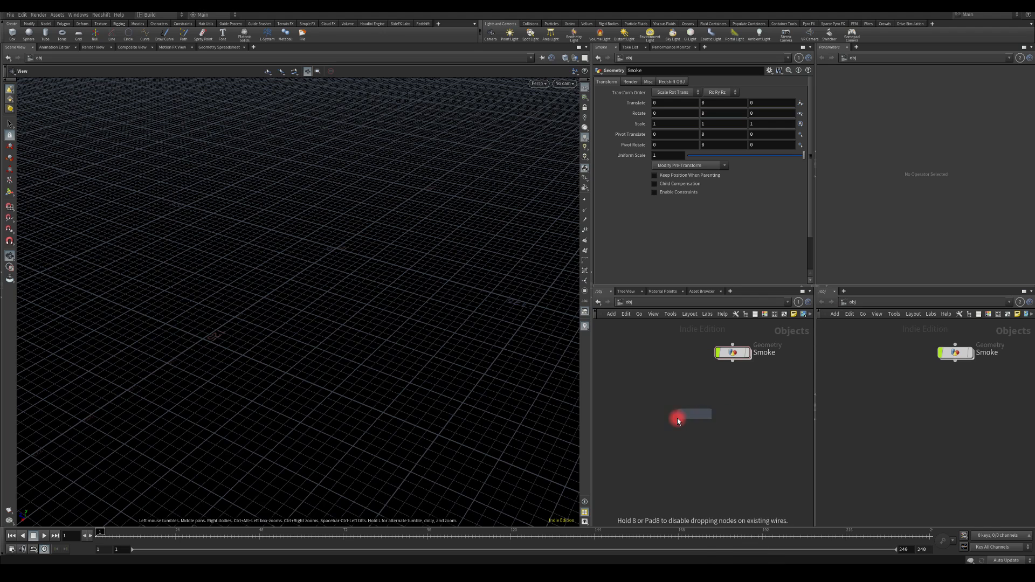
{"action": "left_click", "coordinate": [676, 422]}
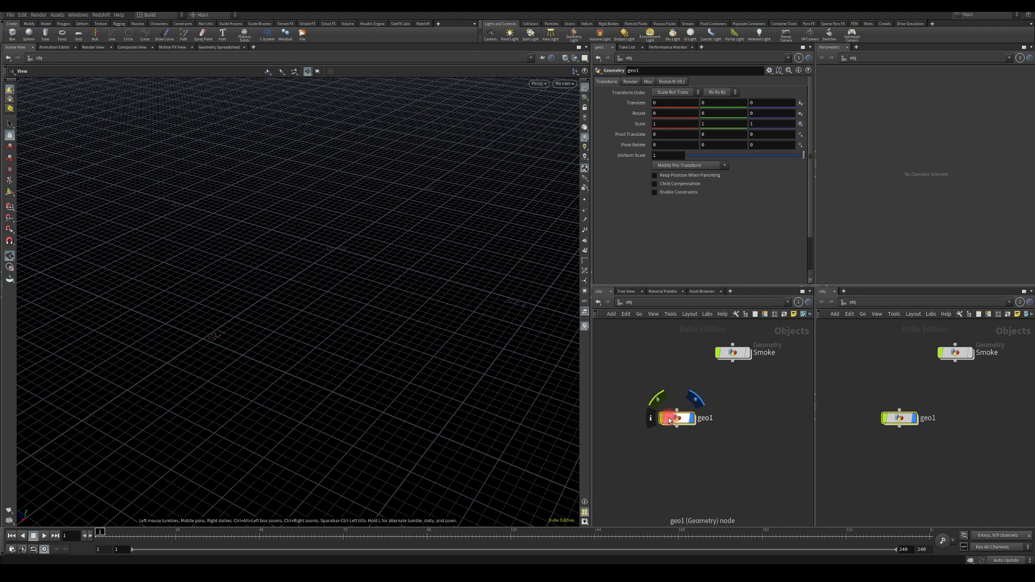
Rename the new geometry object as Smoke_YT.
{"action": "left_click", "coordinate": [706, 418]}
{"action": "left_click_drag", "start_coordinate": [733, 419], "coordinate": [626, 422]}
{"action": "type", "text": "Smoke_YT_"}
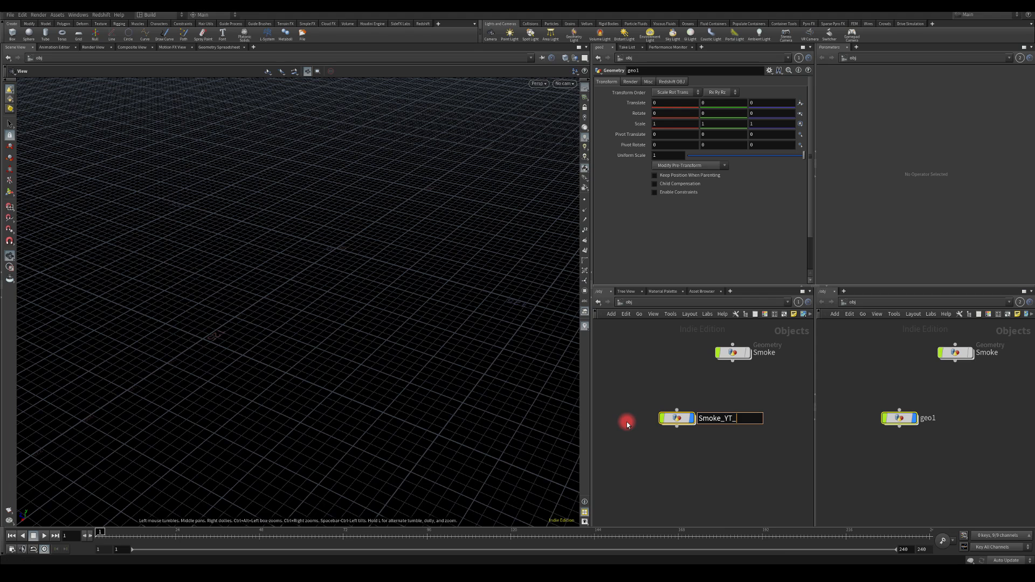
{"action": "key", "text": "BackSpace"}
{"action": "key", "text": "Return"}
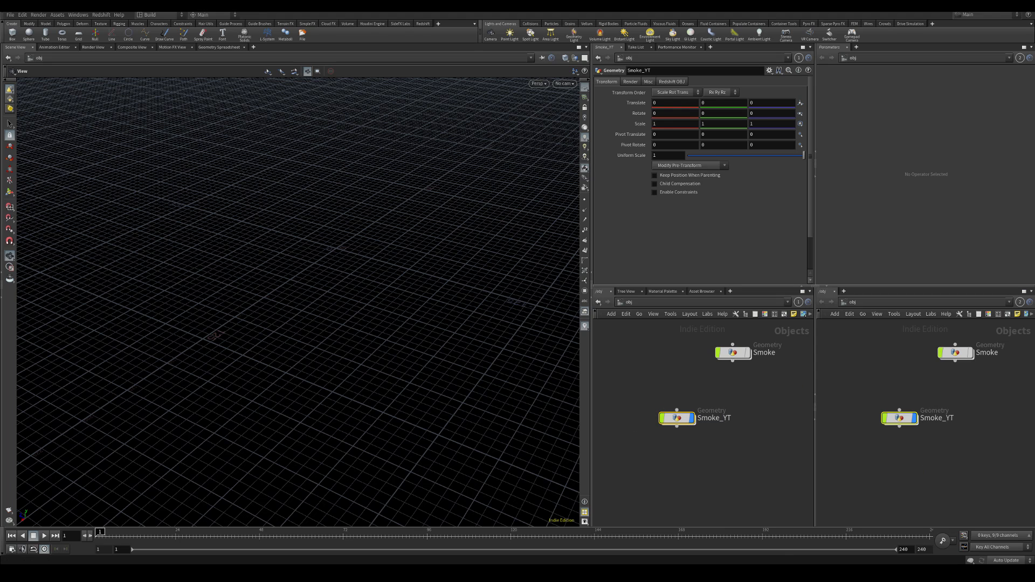
{"action": "left_click", "coordinate": [671, 480]}
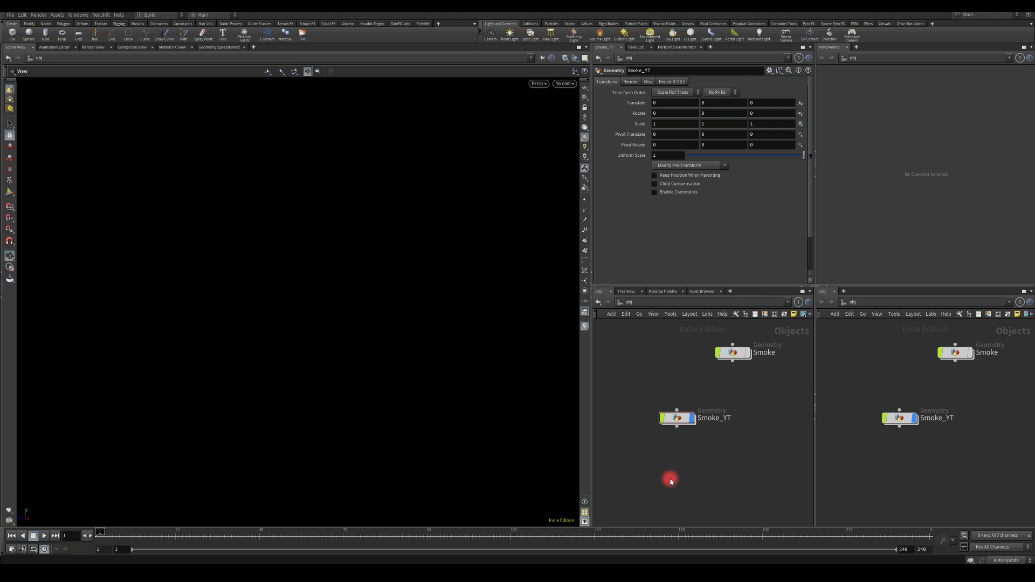
Go inside the Smoke_YT object and add a Sphere node to its empty network.
{"action": "double_click", "coordinate": [681, 419]}
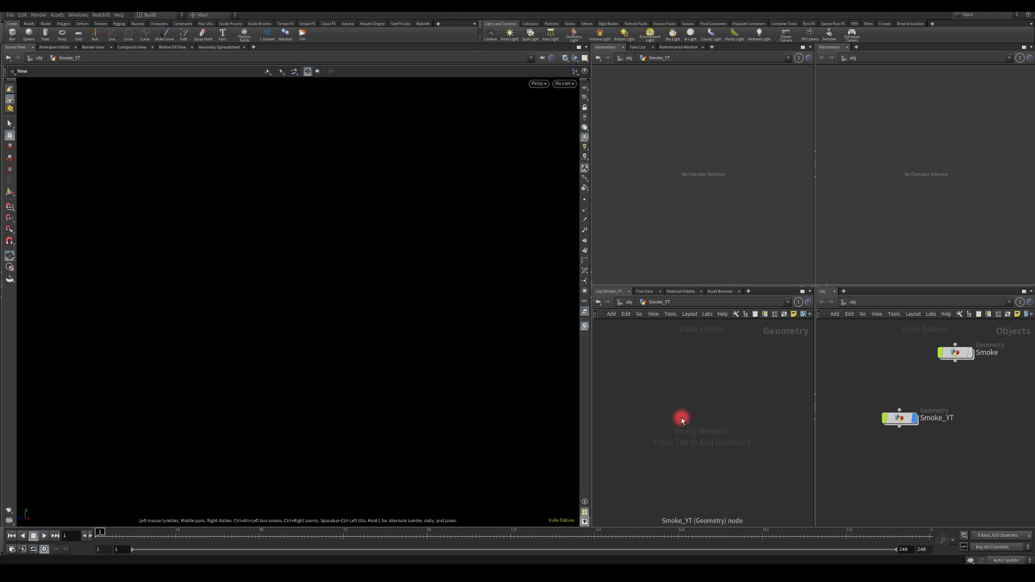
{"action": "key", "text": "Tab"}
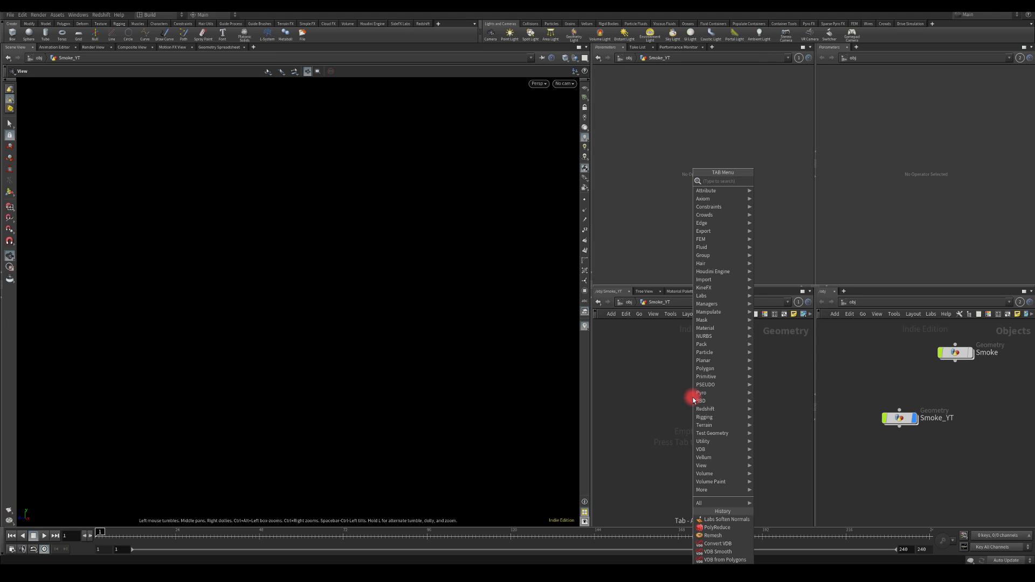
{"action": "type", "text": "sh"}
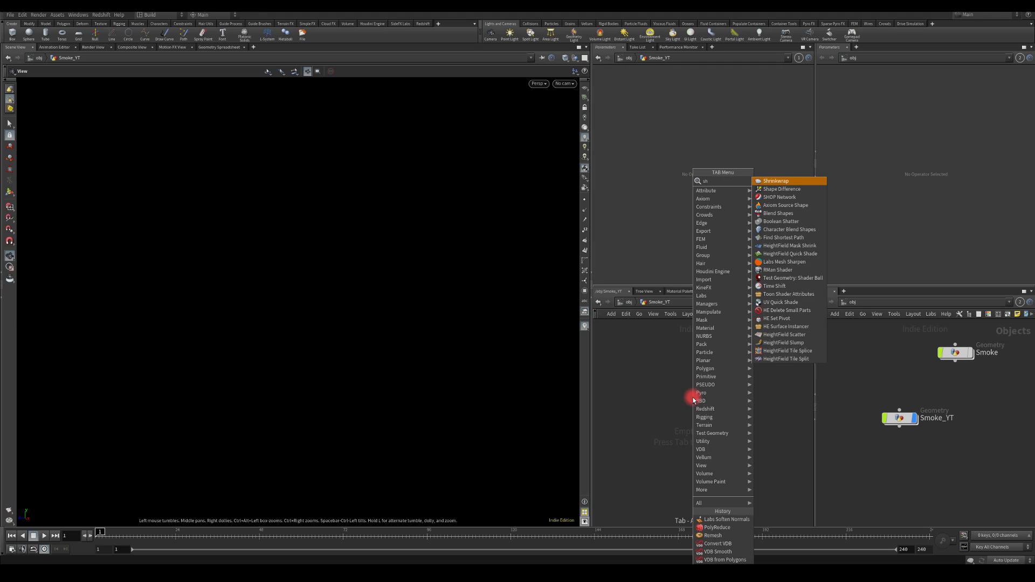
{"action": "type", "text": "r"}
{"action": "key", "text": "BackSpace"}
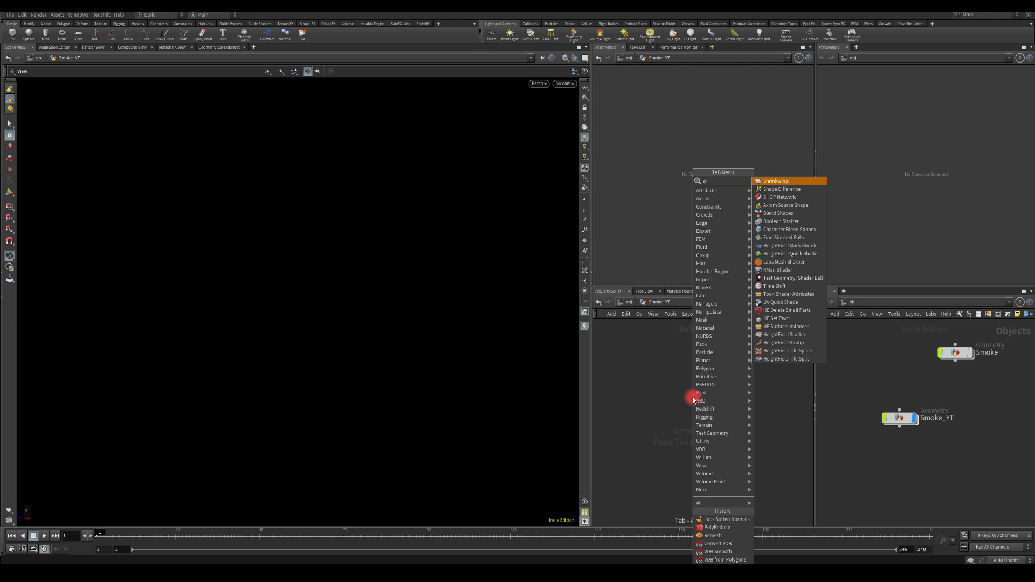
{"action": "type", "text": "r"}
{"action": "key", "text": "Return"}
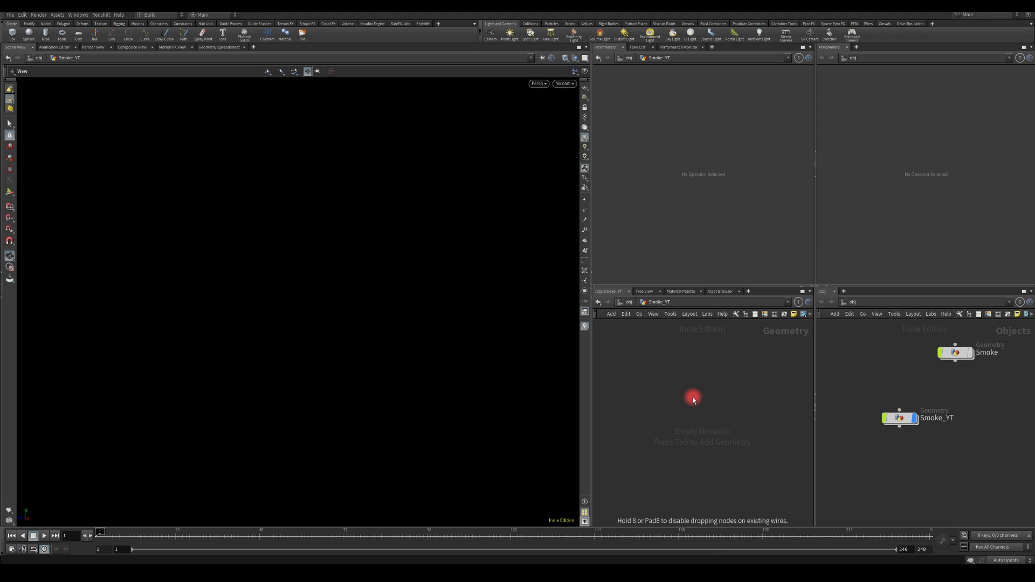
{"action": "left_click", "coordinate": [693, 396]}
{"action": "left_click_drag", "start_coordinate": [689, 396], "coordinate": [662, 400]}
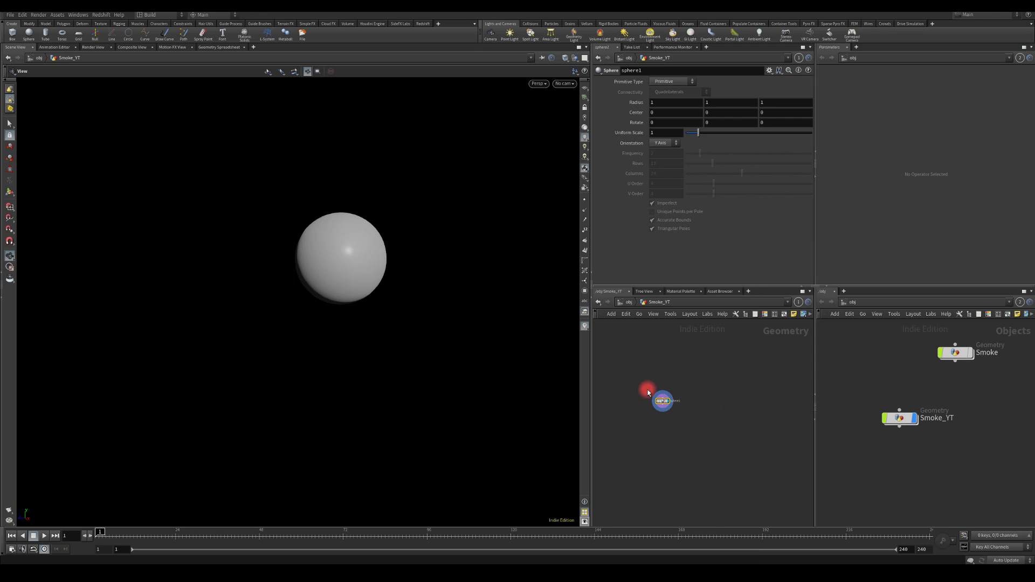
Set the sphere's primitive type to Polygon and the viewport shading to Smooth Wire Shaded.
{"action": "left_click", "coordinate": [666, 82]}
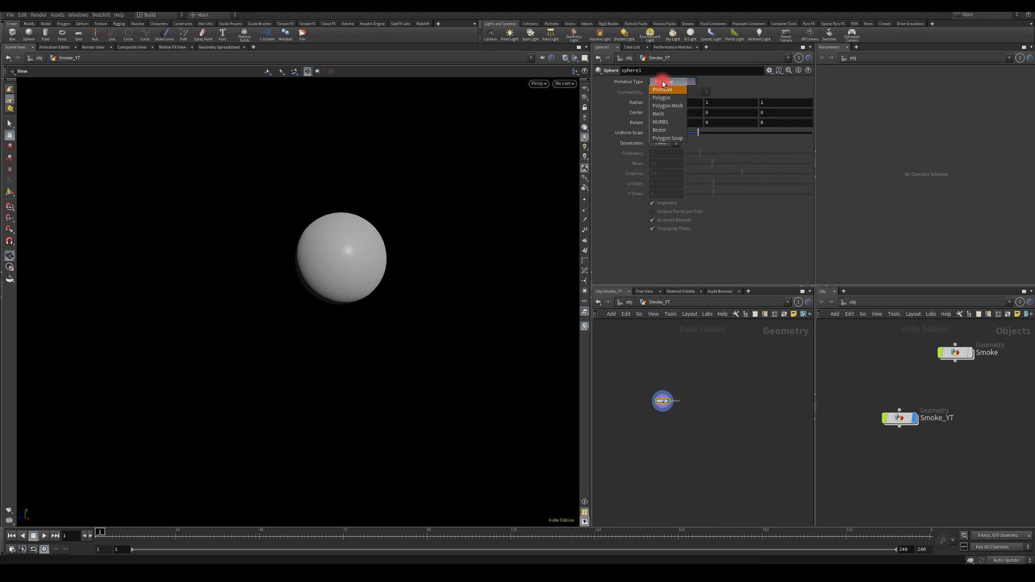
{"action": "left_click", "coordinate": [662, 97]}
{"action": "left_click", "coordinate": [564, 58]}
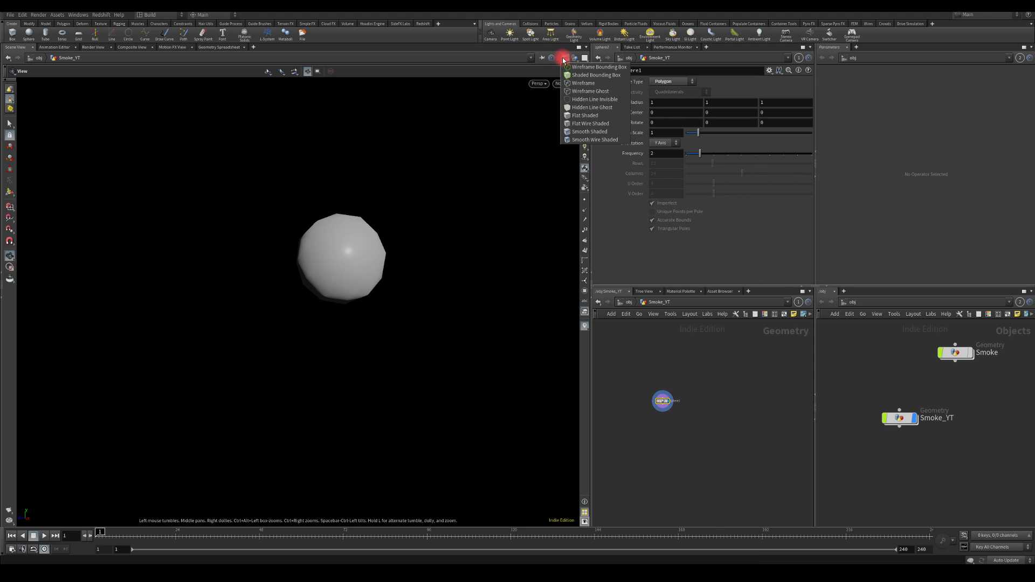
{"action": "left_click", "coordinate": [587, 140]}
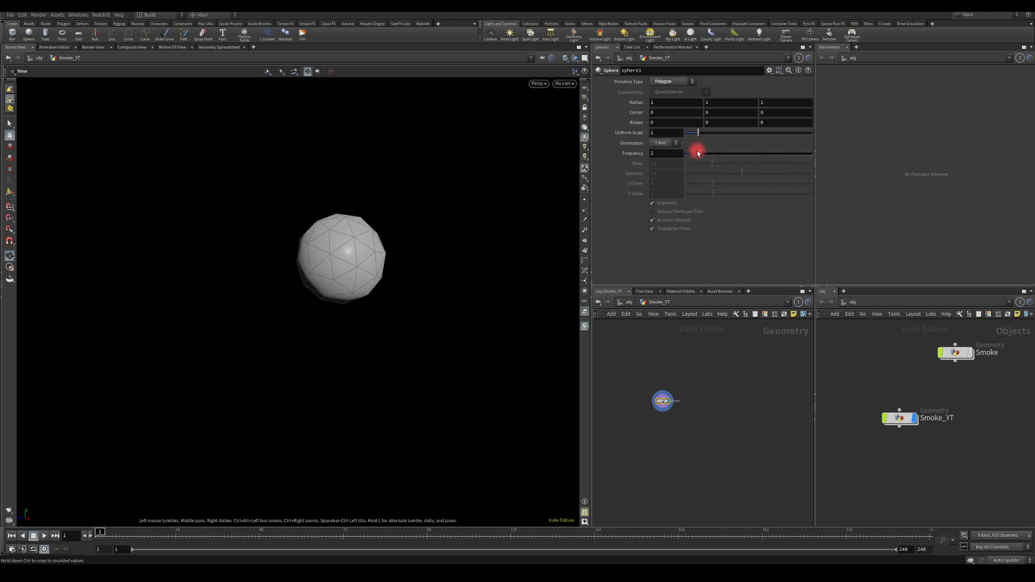
Set the polygon sphere's frequency to 10 and frame it in the viewport.
{"action": "left_click_drag", "start_coordinate": [698, 153], "coordinate": [843, 162]}
{"action": "left_click", "coordinate": [662, 400]}
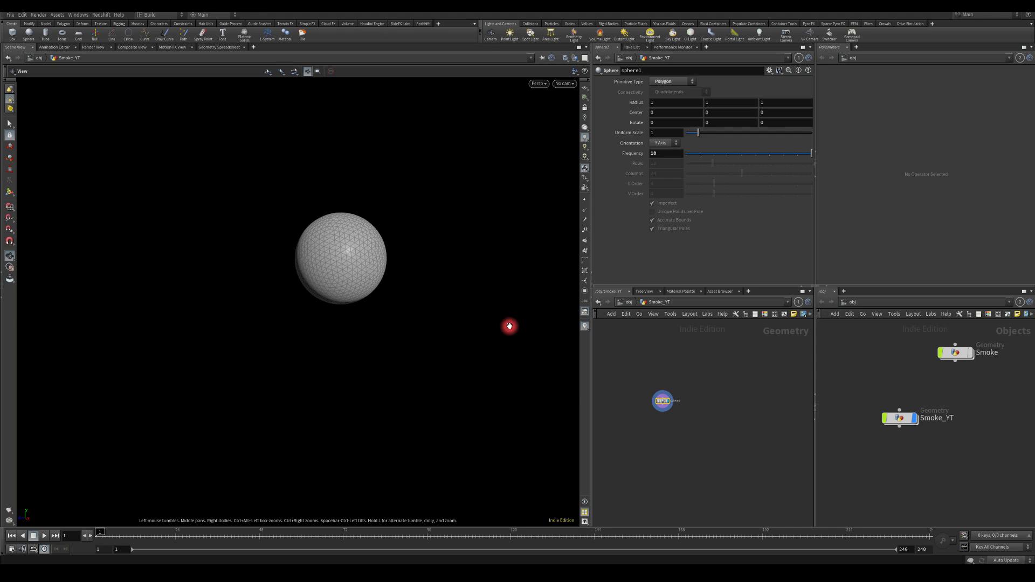
{"action": "right_click_drag", "start_coordinate": [392, 222], "coordinate": [340, 264]}
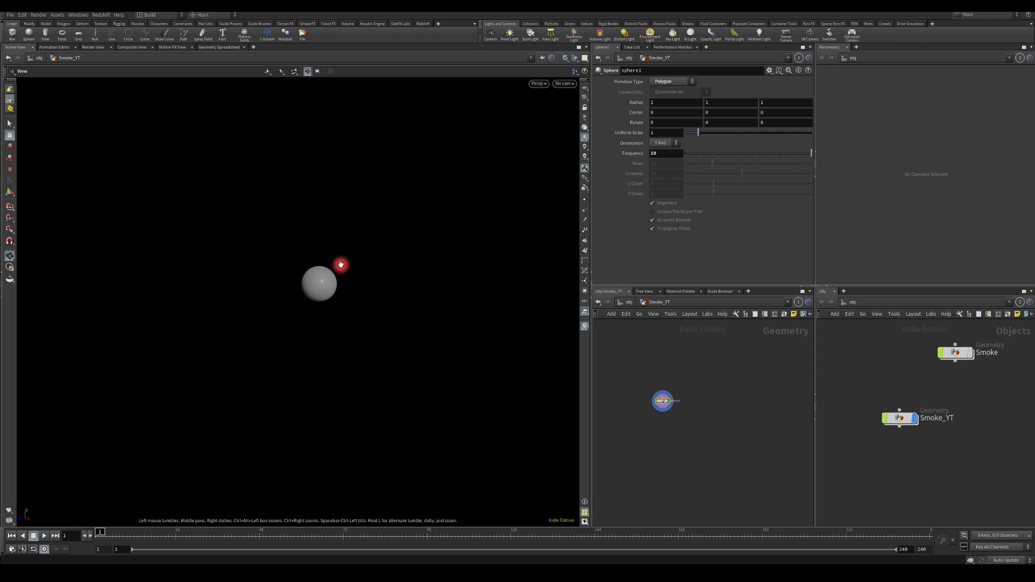
{"action": "key", "text": "f"}
{"action": "left_click_drag", "start_coordinate": [459, 294], "coordinate": [339, 313]}
{"action": "right_click_drag", "start_coordinate": [339, 313], "coordinate": [302, 291]}
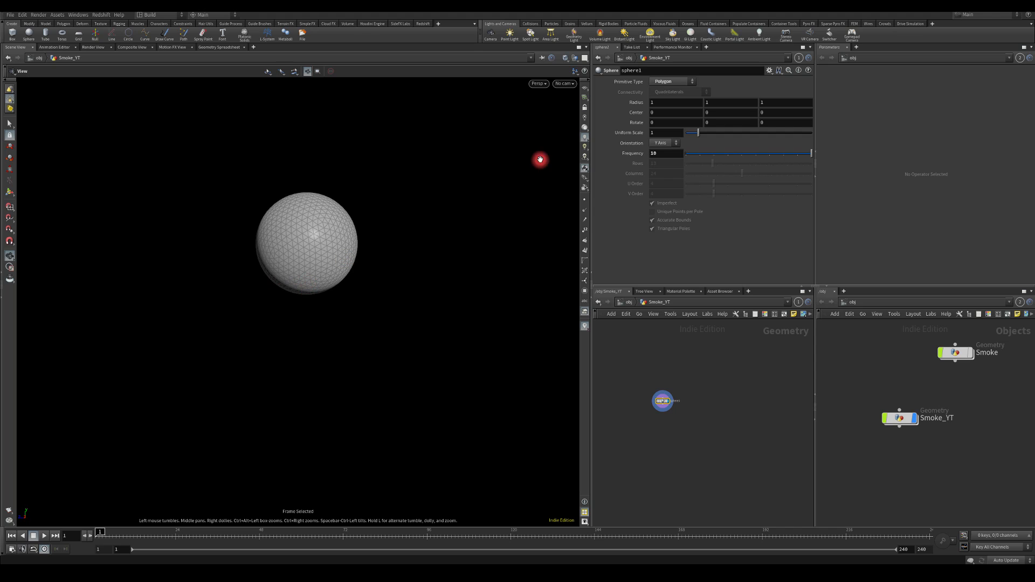
Toggle the viewport's reference grid on to view the sphere against it, and hide the grid again.
{"action": "left_click", "coordinate": [582, 96]}
{"action": "left_click_drag", "start_coordinate": [465, 120], "coordinate": [445, 183]}
{"action": "left_click", "coordinate": [584, 96]}
{"action": "left_click_drag", "start_coordinate": [364, 233], "coordinate": [438, 173]}
{"action": "left_click", "coordinate": [584, 96]}
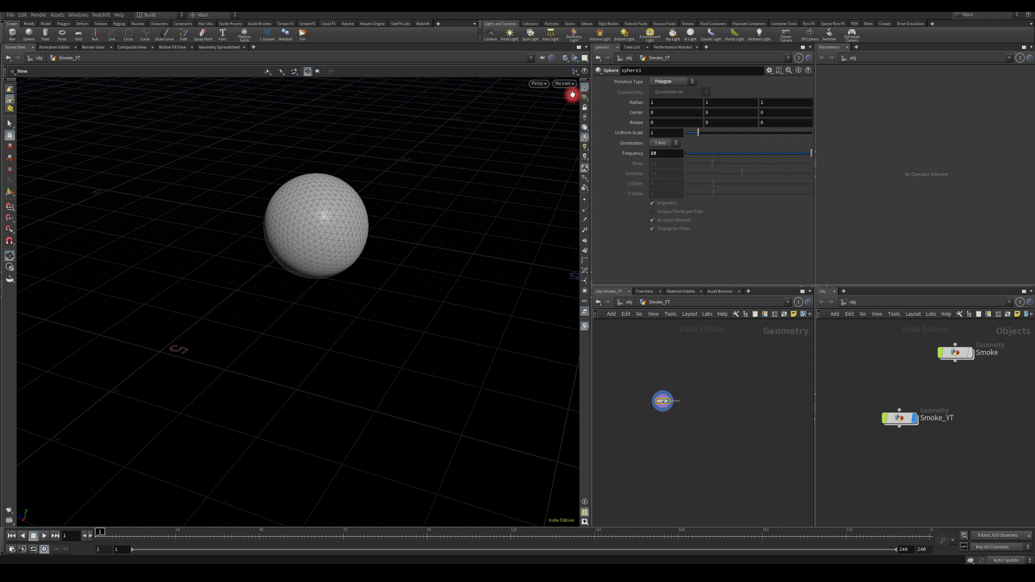
{"action": "left_click_drag", "start_coordinate": [347, 219], "coordinate": [411, 209]}
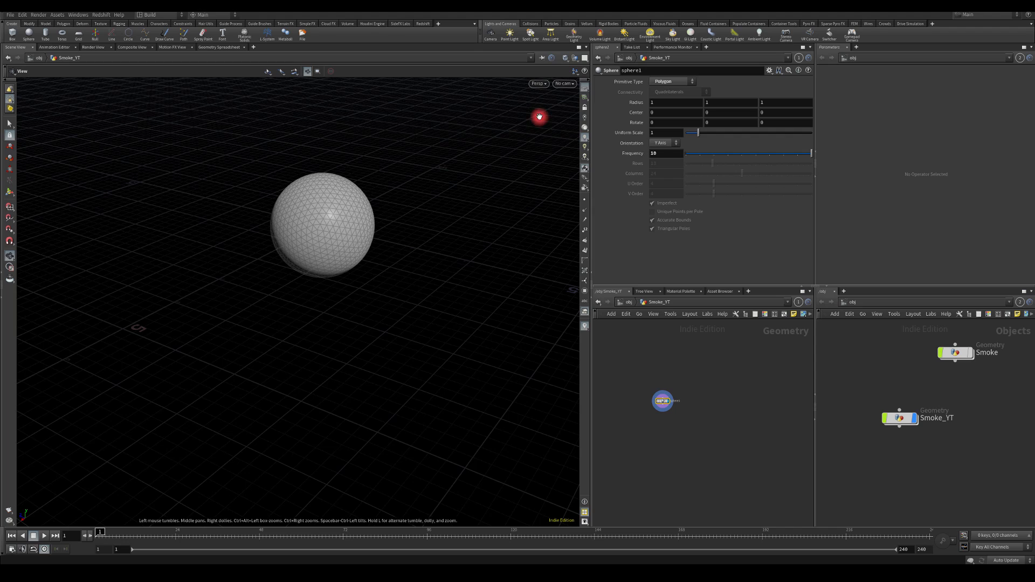
{"action": "left_click", "coordinate": [584, 96]}
Move the sphere1 node aside and add a second Sphere node beside it in the Smoke_YT network.
{"action": "scroll", "coordinate": [671, 448], "scroll_direction": "up", "scroll_amount": 4}
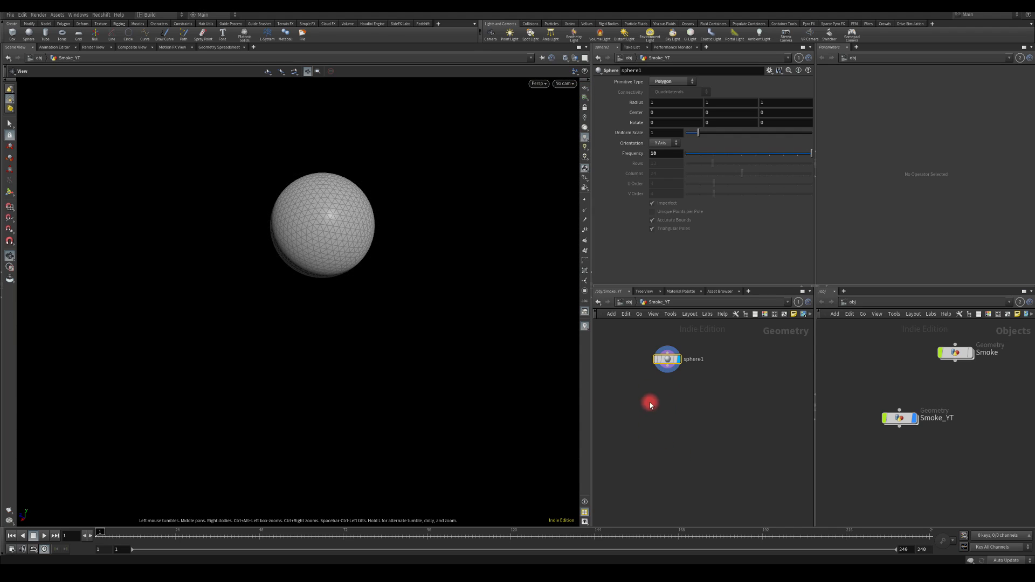
{"action": "left_click_drag", "start_coordinate": [693, 362], "coordinate": [664, 426]}
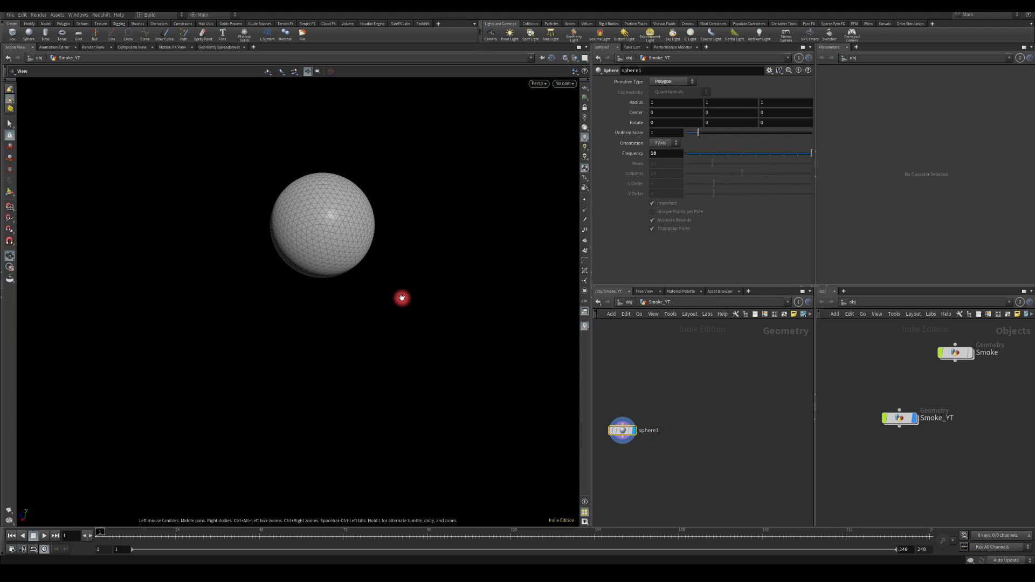
{"action": "left_click", "coordinate": [724, 385]}
{"action": "key", "text": "Tab"}
{"action": "type", "text": "sphere"}
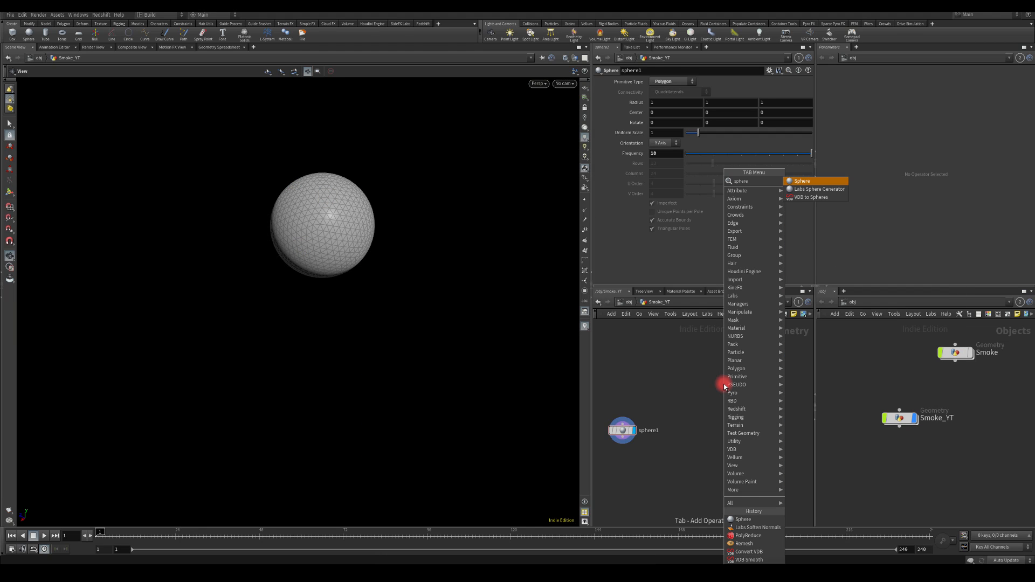
{"action": "key", "text": "Return"}
{"action": "left_click", "coordinate": [724, 385]}
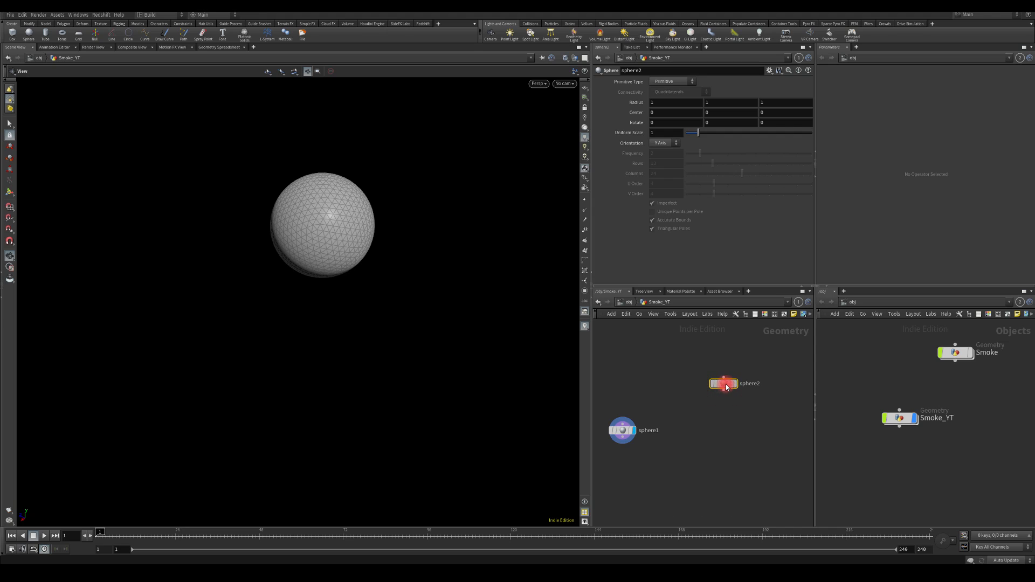
Set the sphere2 node's primitive type to Polygon and its frequency to 10.
{"action": "left_click", "coordinate": [668, 81]}
{"action": "left_click", "coordinate": [663, 98]}
{"action": "left_click_drag", "start_coordinate": [695, 153], "coordinate": [823, 266]}
Add an IsoOffset node fed by sphere2 and place it directly below that node.
{"action": "left_click_drag", "start_coordinate": [721, 403], "coordinate": [727, 426]}
{"action": "type", "text": "iso"}
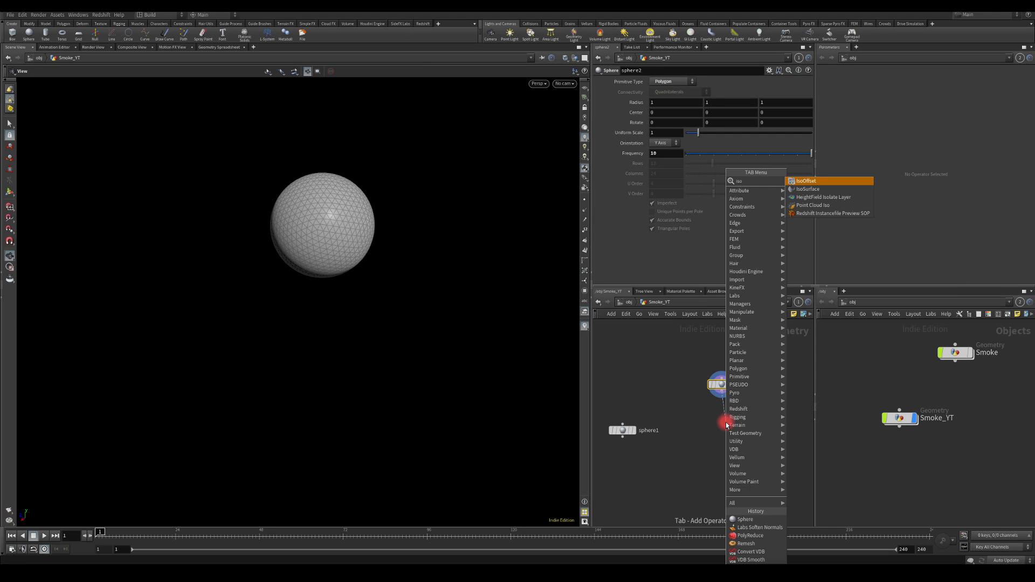
{"action": "key", "text": "Return"}
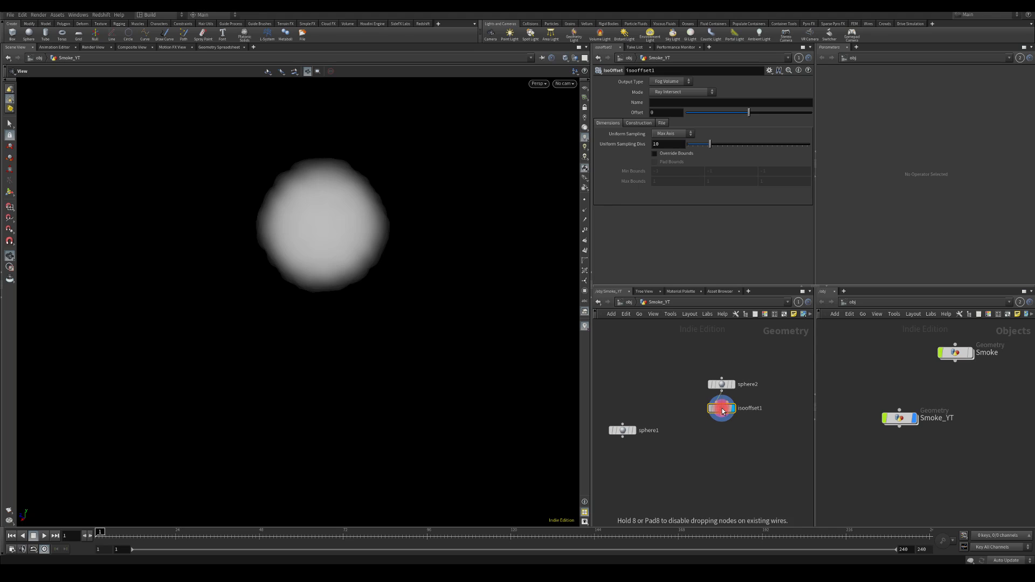
{"action": "left_click", "coordinate": [722, 411]}
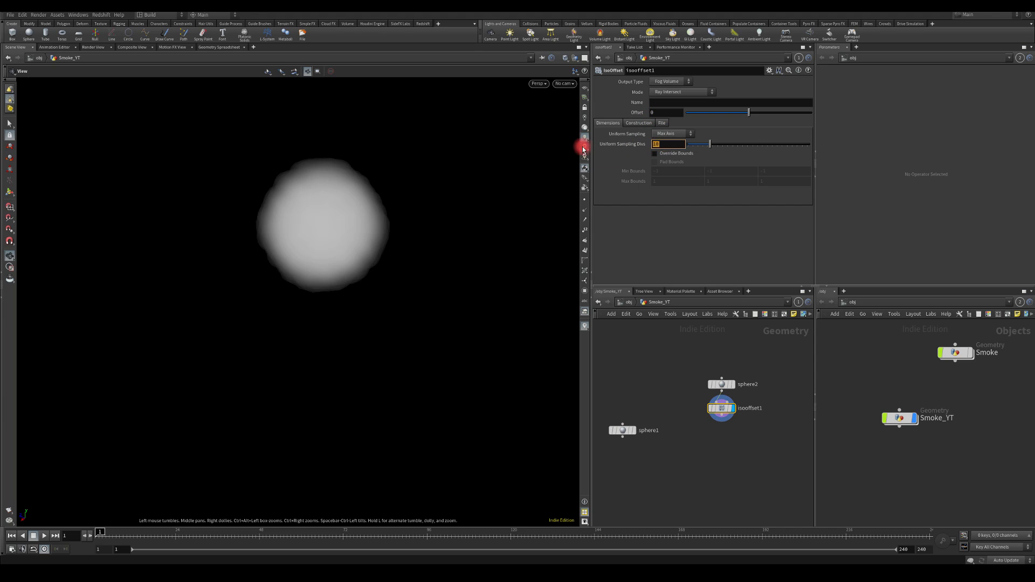
Set the IsoOffset's uniform sampling divisions to 30 and compare the fog volume with the original sphere2.
{"action": "type", "text": "30"}
{"action": "key", "text": "Return"}
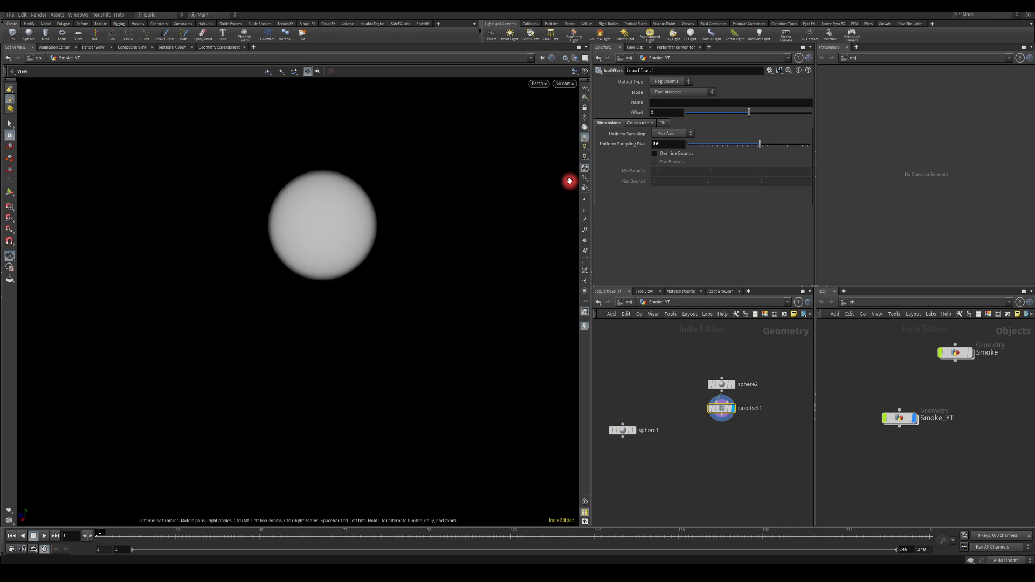
{"action": "left_click", "coordinate": [736, 384]}
{"action": "left_click", "coordinate": [736, 409]}
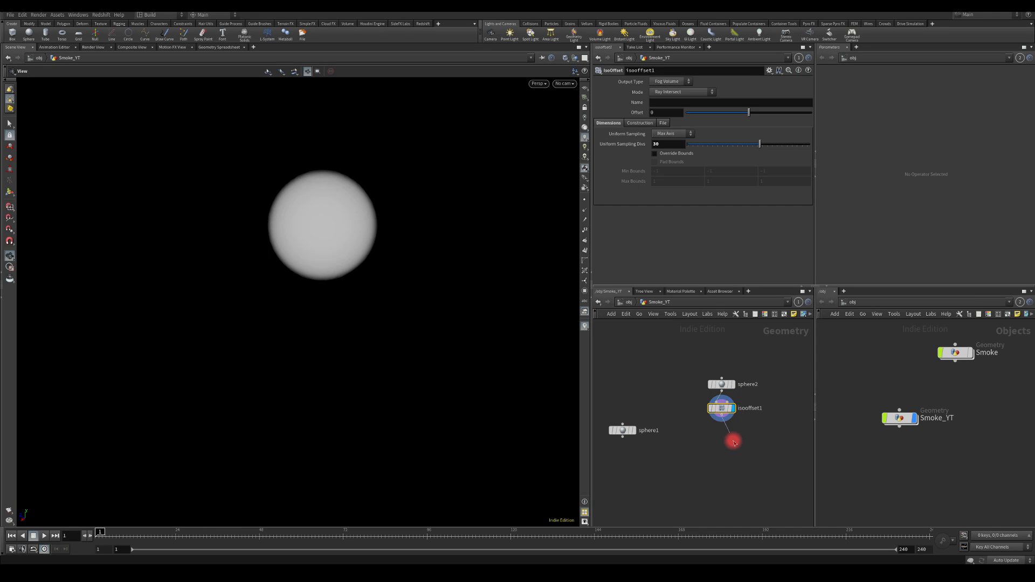
Add a Scatter node below isooffset1, connected to its output.
{"action": "key", "text": "Tab"}
{"action": "type", "text": "sca"}
{"action": "key", "text": "BackSpace"}
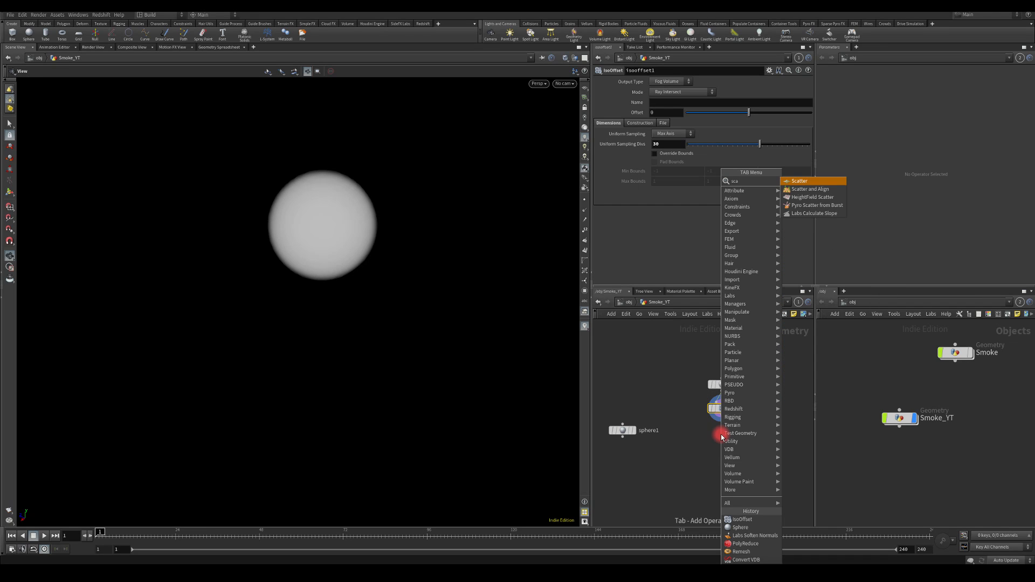
{"action": "key", "text": "Return"}
{"action": "left_click", "coordinate": [722, 437]}
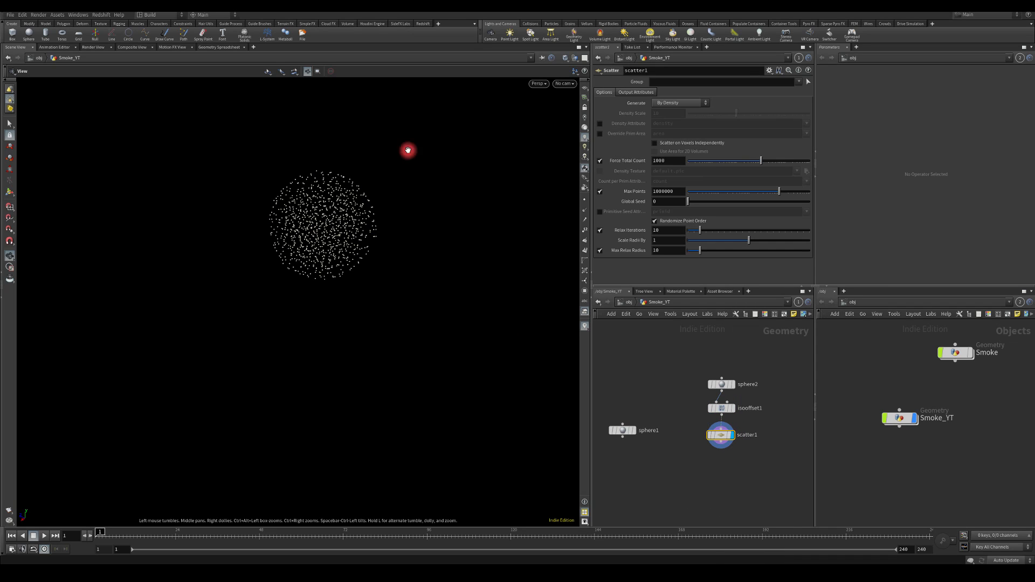
Set the Scatter node's forced total count to 10 points.
{"action": "left_click_drag", "start_coordinate": [390, 200], "coordinate": [407, 124]}
{"action": "left_click_drag", "start_coordinate": [376, 238], "coordinate": [410, 132]}
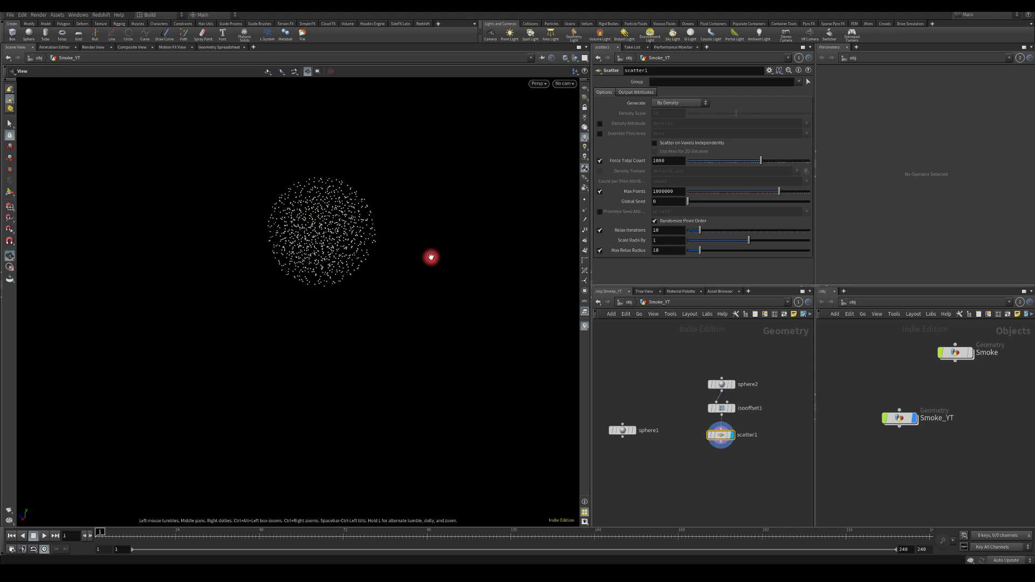
{"action": "left_click_drag", "start_coordinate": [668, 161], "coordinate": [608, 162]}
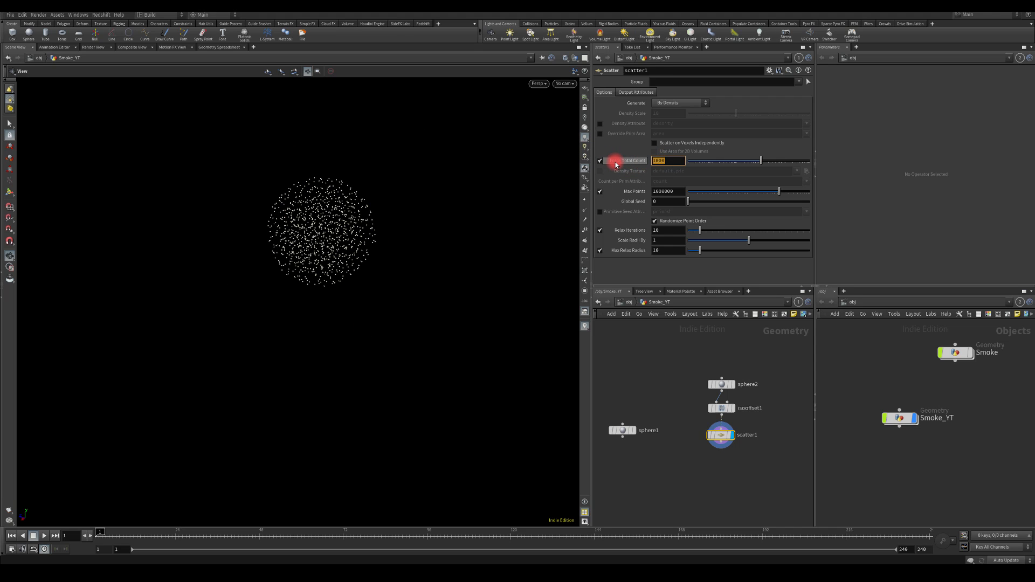
{"action": "type", "text": "10"}
{"action": "key", "text": "Return"}
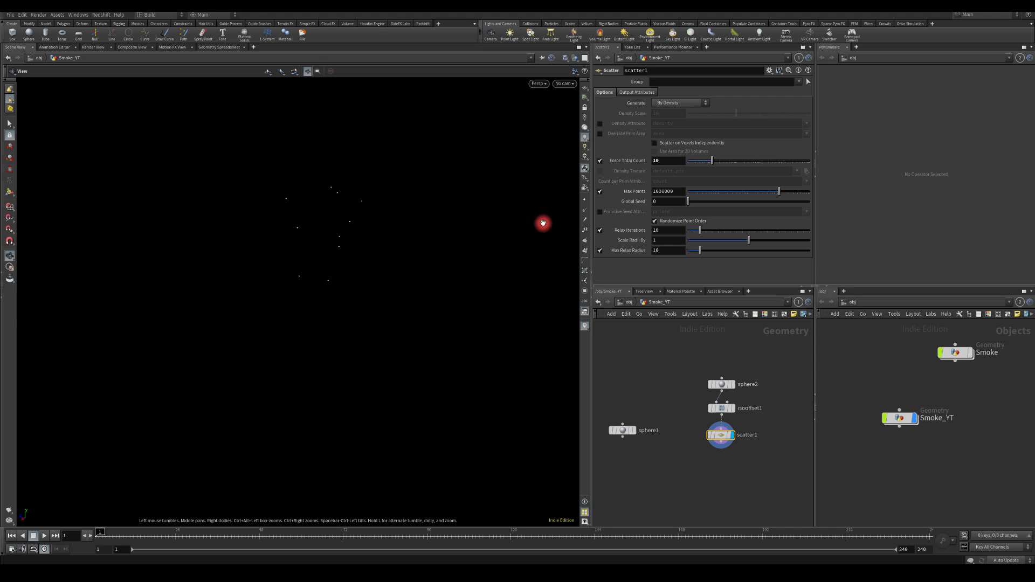
{"action": "left_click_drag", "start_coordinate": [441, 233], "coordinate": [385, 250]}
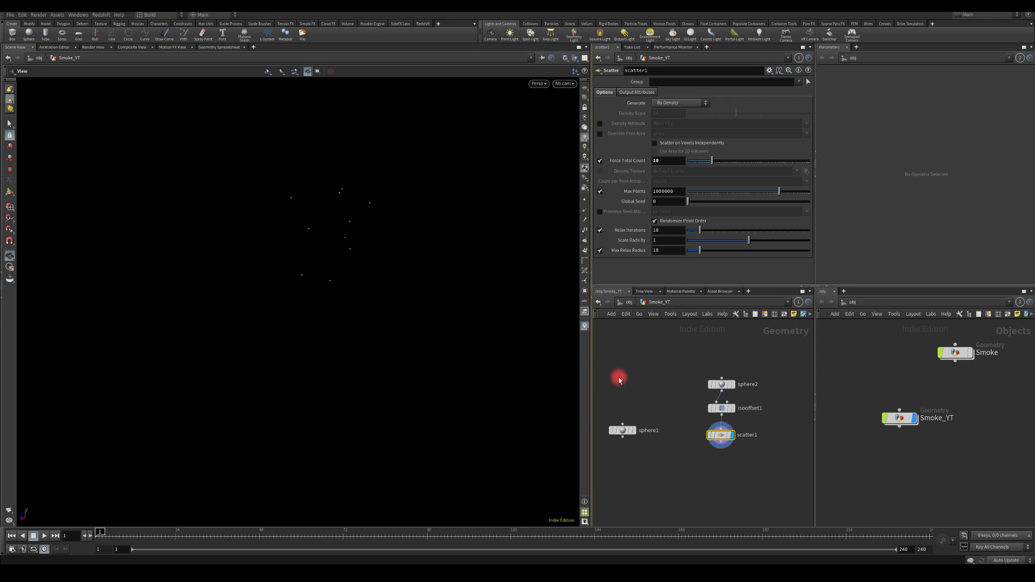
Add a Copy to Points node below sphere1 and scatter1 in the Smoke_YT network.
{"action": "middle_click_drag", "start_coordinate": [704, 461], "coordinate": [729, 399]}
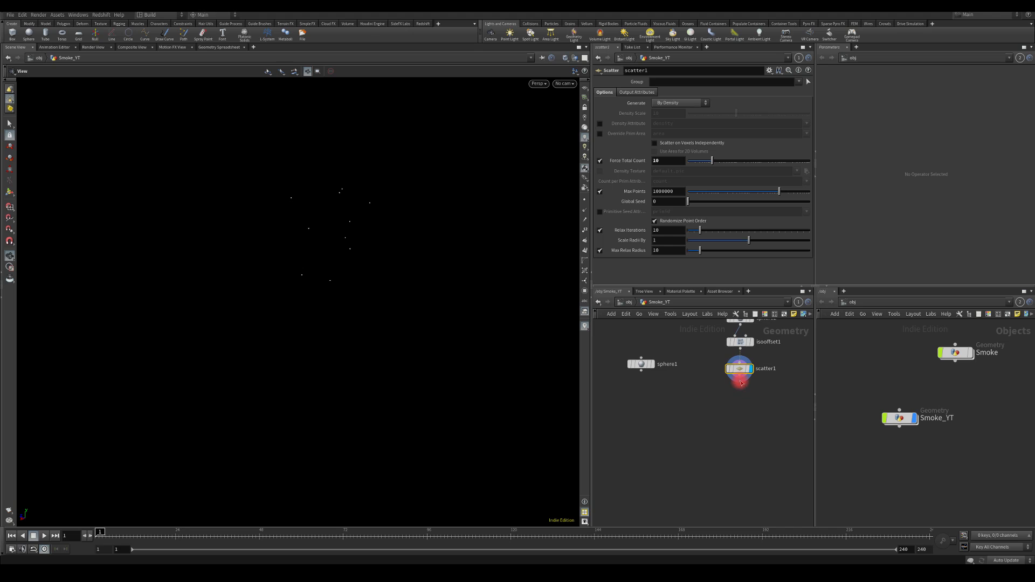
{"action": "key", "text": "Tab"}
{"action": "type", "text": "cop"}
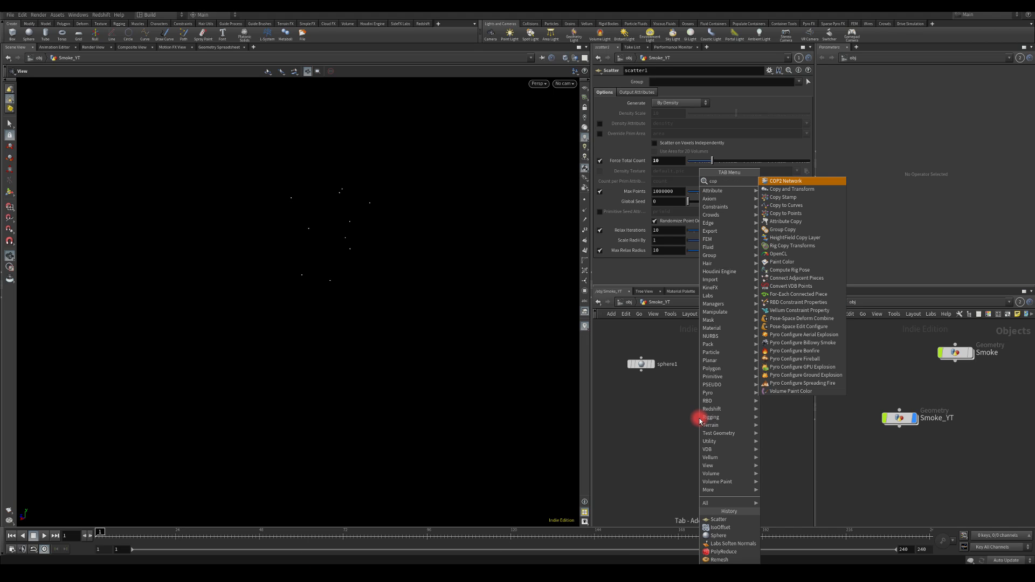
{"action": "type", "text": "y"}
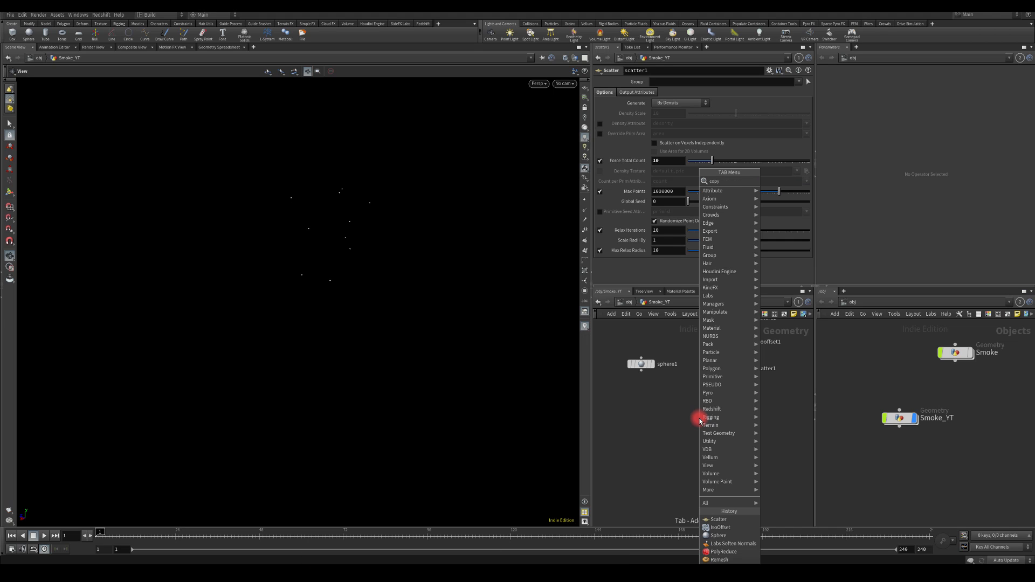
{"action": "type", "text": " to"}
{"action": "key", "text": "Return"}
{"action": "left_click", "coordinate": [700, 418]}
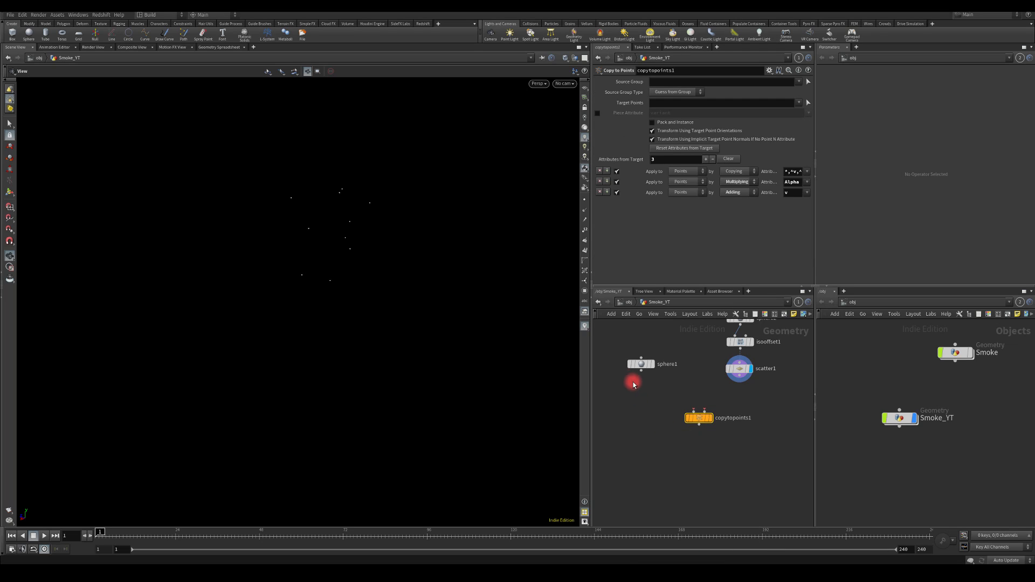
Wire sphere1 into the first input and scatter1 into the second input of copytopoints1, and display the result.
{"action": "left_click_drag", "start_coordinate": [641, 372], "coordinate": [689, 420]}
{"action": "left_click_drag", "start_coordinate": [694, 409], "coordinate": [741, 379]}
{"action": "left_click_drag", "start_coordinate": [641, 371], "coordinate": [693, 412]}
{"action": "left_click", "coordinate": [711, 419]}
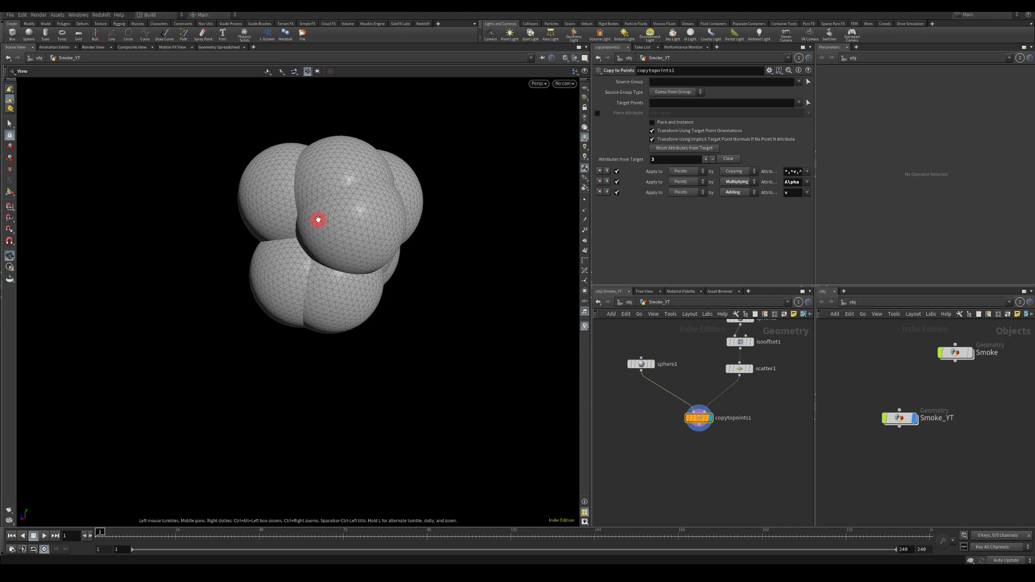
{"action": "left_click_drag", "start_coordinate": [319, 220], "coordinate": [353, 162]}
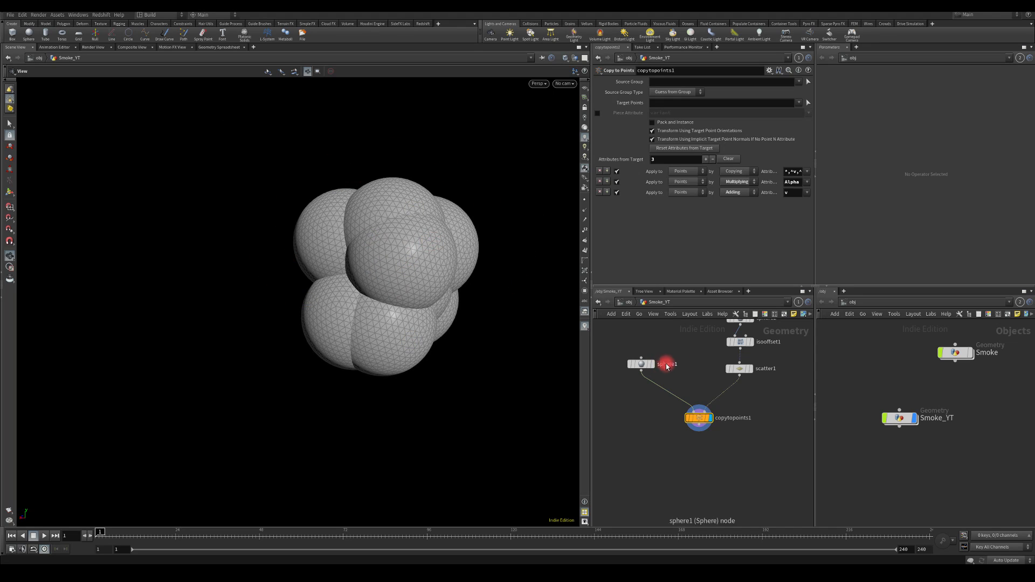
Try adjusting scatter1's global seed and examine the sphere cluster from several sides.
{"action": "left_click", "coordinate": [741, 374]}
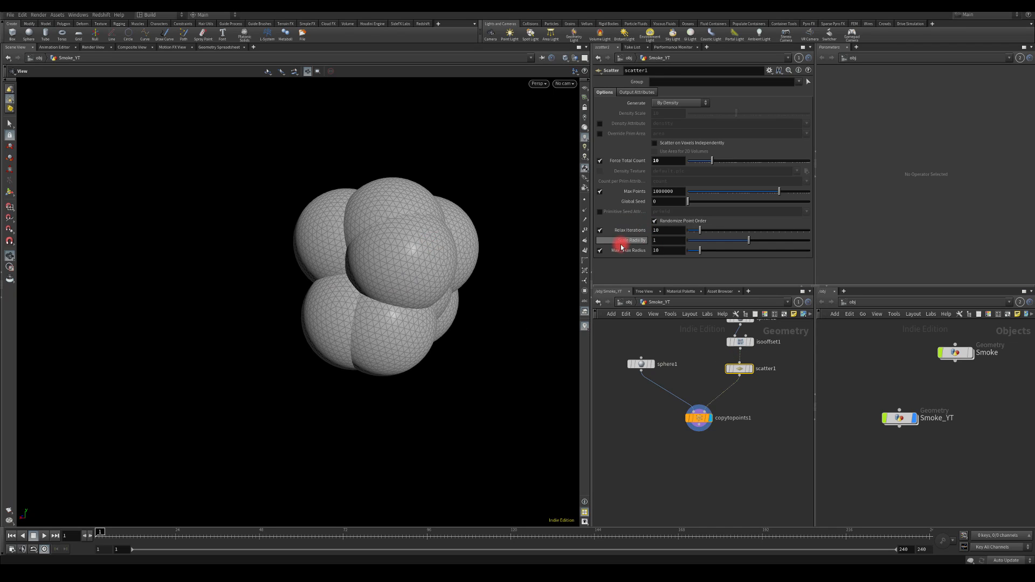
{"action": "mouse_move", "coordinate": [692, 203]}
{"action": "left_mouse_down"}
{"action": "mouse_move", "coordinate": [723, 204]}
{"action": "mouse_move", "coordinate": [679, 203]}
{"action": "left_mouse_up"}
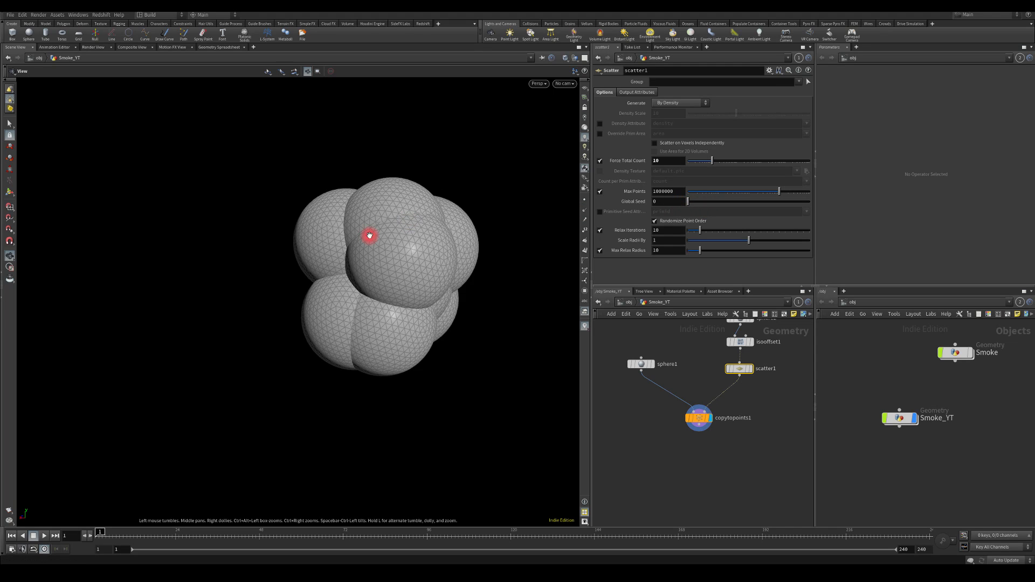
{"action": "left_click_drag", "start_coordinate": [370, 234], "coordinate": [369, 307]}
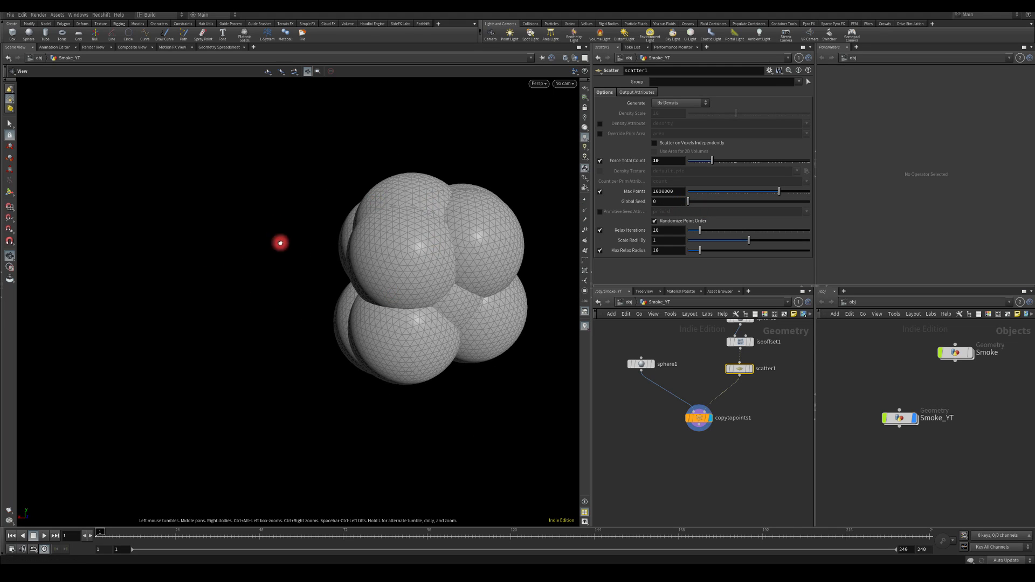
{"action": "left_click_drag", "start_coordinate": [280, 244], "coordinate": [367, 287]}
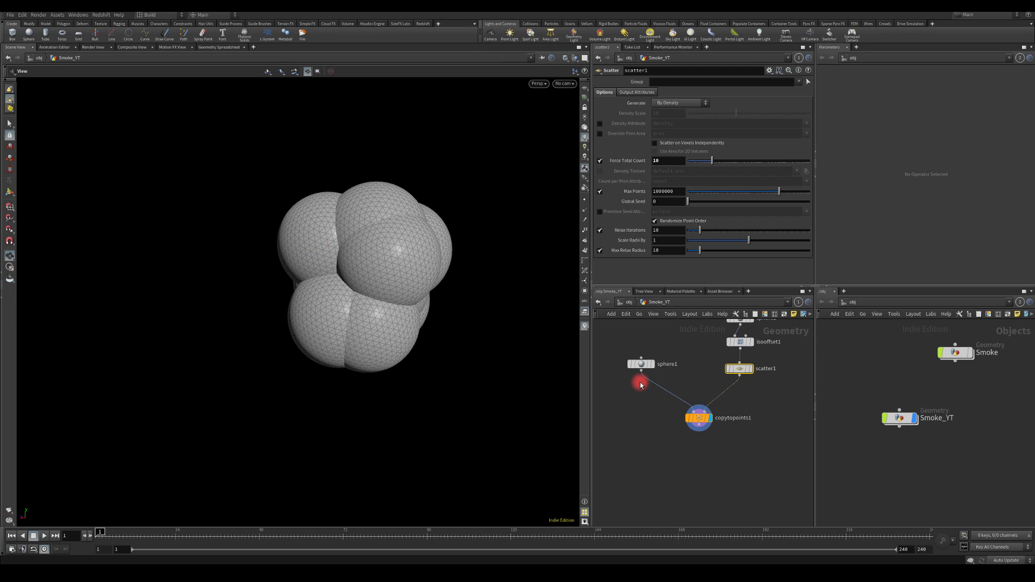
{"action": "left_click_drag", "start_coordinate": [172, 253], "coordinate": [229, 139]}
{"action": "left_click_drag", "start_coordinate": [368, 219], "coordinate": [398, 200]}
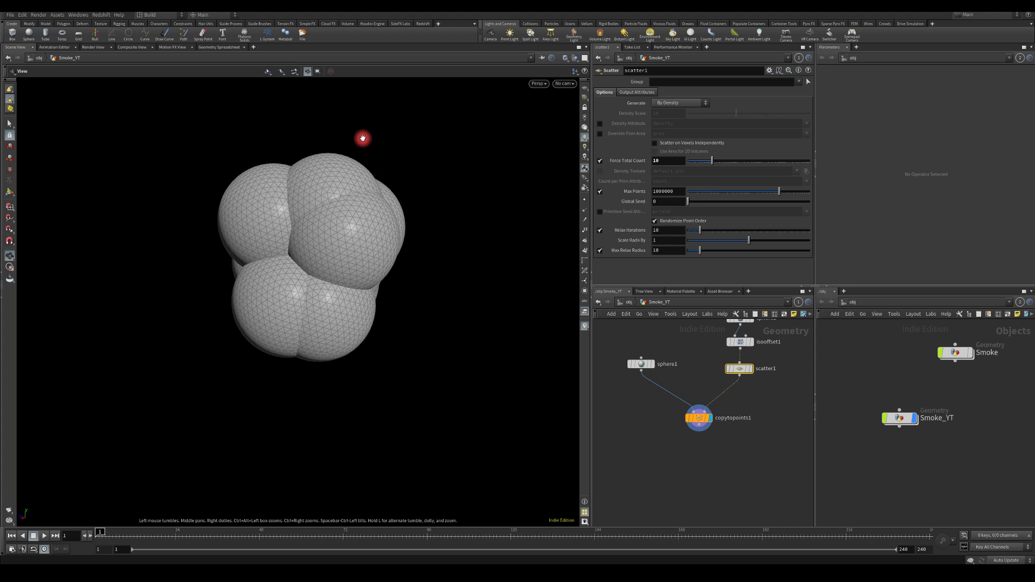
Move copytopoints1 lower and insert an Attribute Randomize node between scatter1 and copytopoints1.
{"action": "left_click_drag", "start_coordinate": [362, 138], "coordinate": [701, 465]}
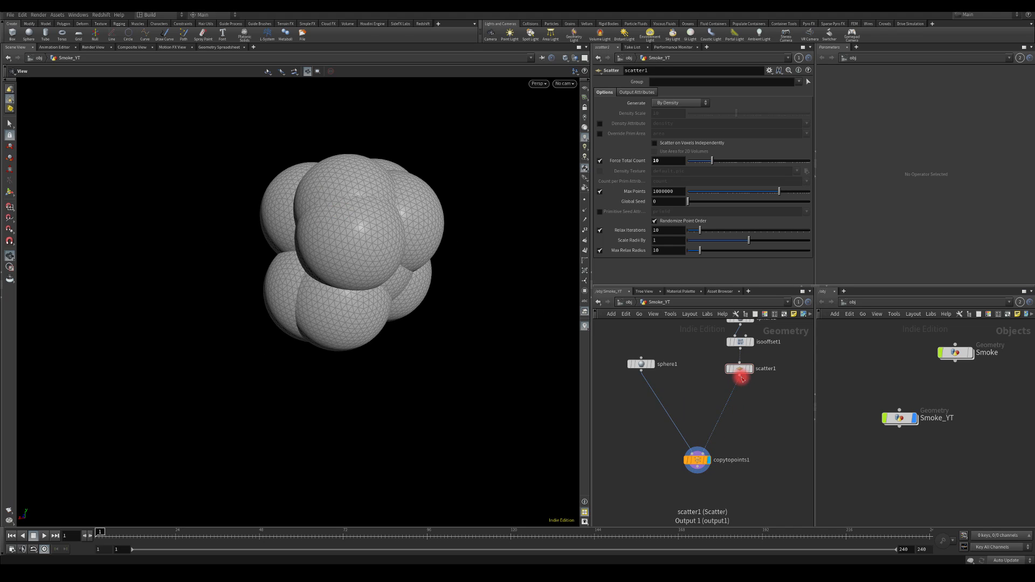
{"action": "left_click_drag", "start_coordinate": [740, 374], "coordinate": [755, 418]}
{"action": "key", "text": "Tab"}
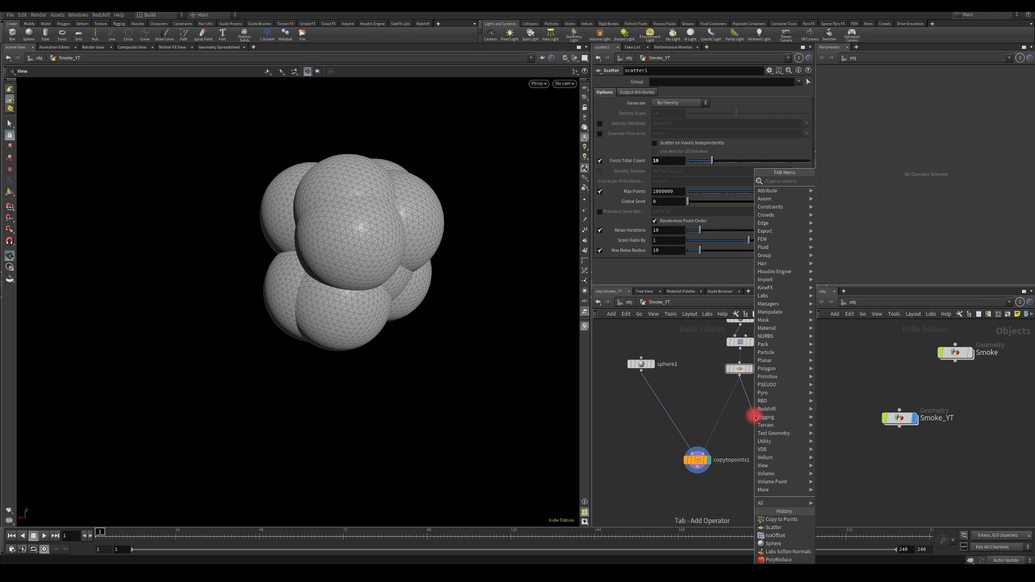
{"action": "type", "text": "att"}
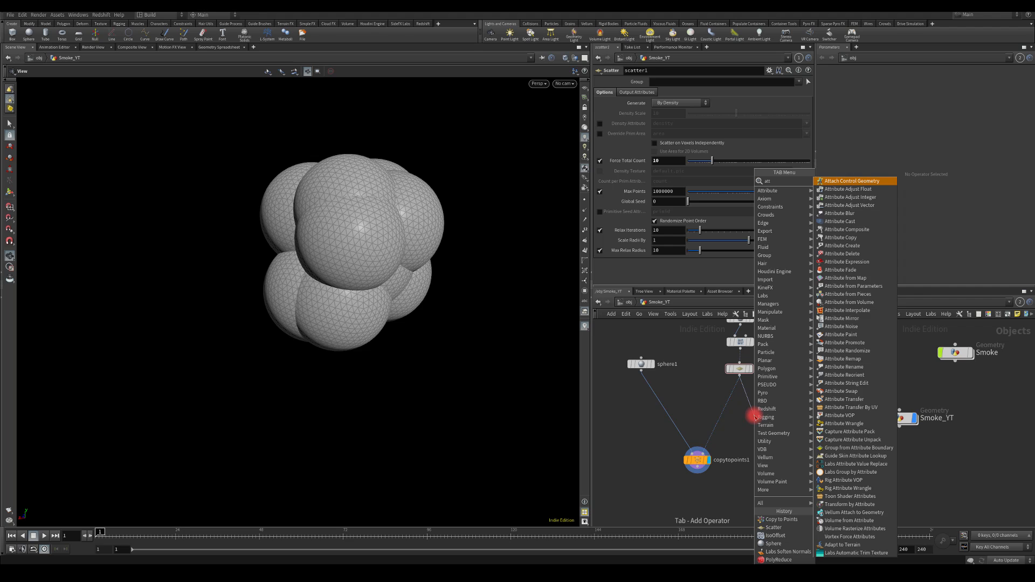
{"action": "type", "text": " ran"}
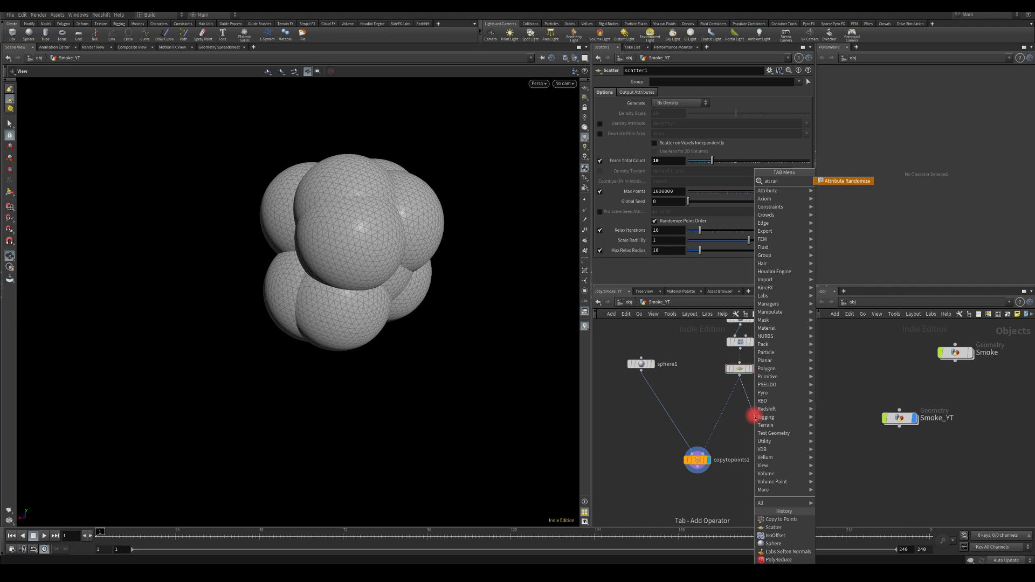
{"action": "key", "text": "Return"}
{"action": "left_click", "coordinate": [722, 424]}
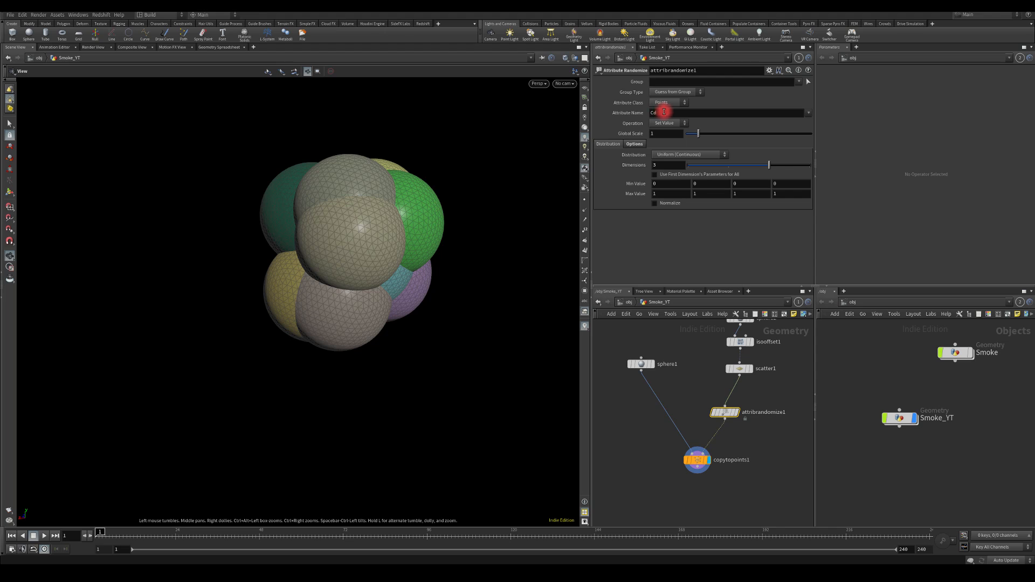
Make the Attribute Randomize node vary pscale, with the first three minimum values set to 0.7.
{"action": "left_click_drag", "start_coordinate": [614, 110], "coordinate": [610, 112]}
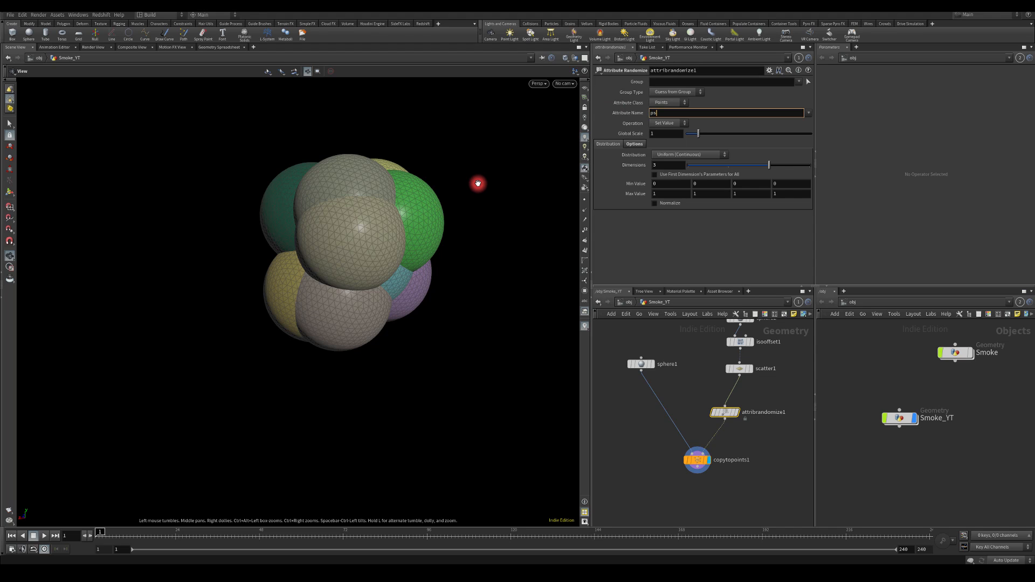
{"action": "key", "text": "Return"}
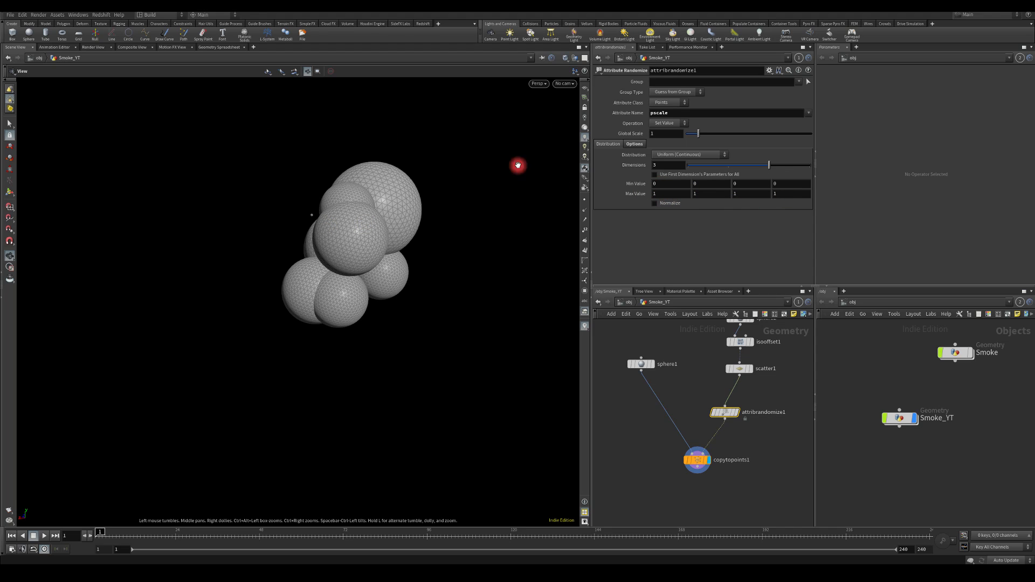
{"action": "key", "text": "BackSpace"}
{"action": "type", "text": ".6"}
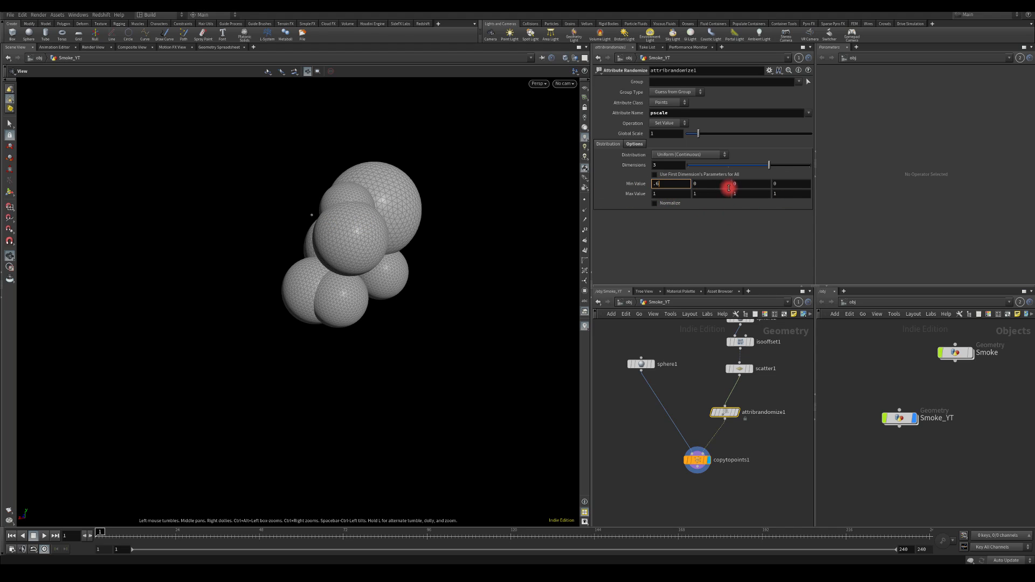
{"action": "type", "text": "7"}
{"action": "left_click_drag", "start_coordinate": [715, 183], "coordinate": [561, 176]}
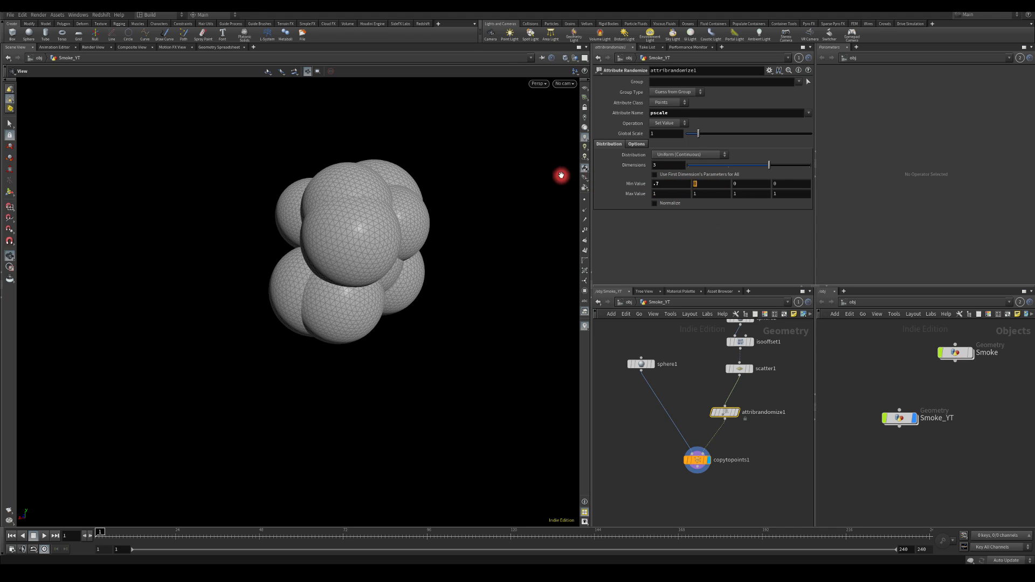
{"action": "type", "text": ".7"}
{"action": "left_click_drag", "start_coordinate": [754, 184], "coordinate": [665, 176]}
{"action": "type", "text": ".7"}
{"action": "left_click_drag", "start_coordinate": [231, 225], "coordinate": [270, 266]}
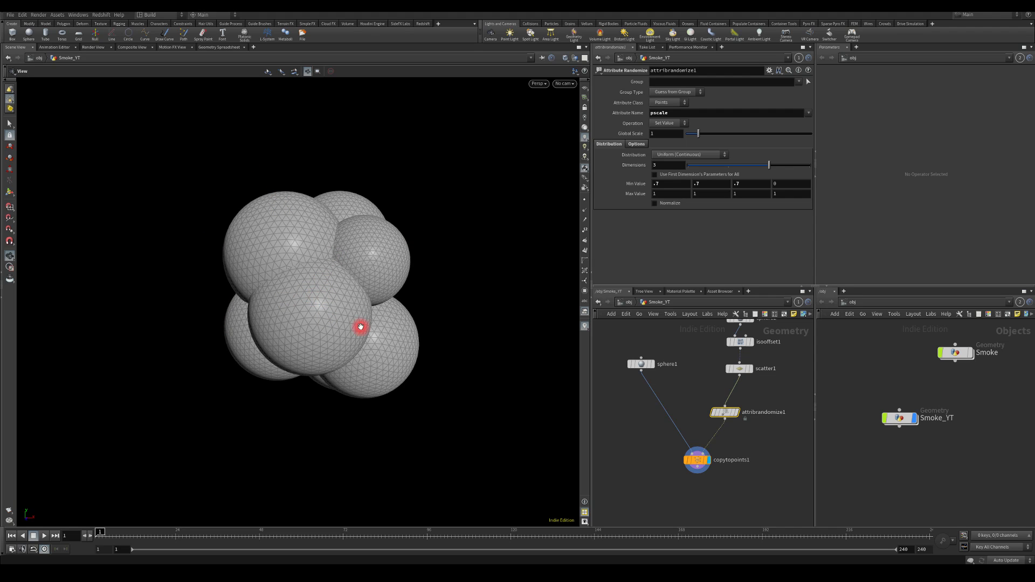
{"action": "left_click_drag", "start_coordinate": [358, 326], "coordinate": [327, 263]}
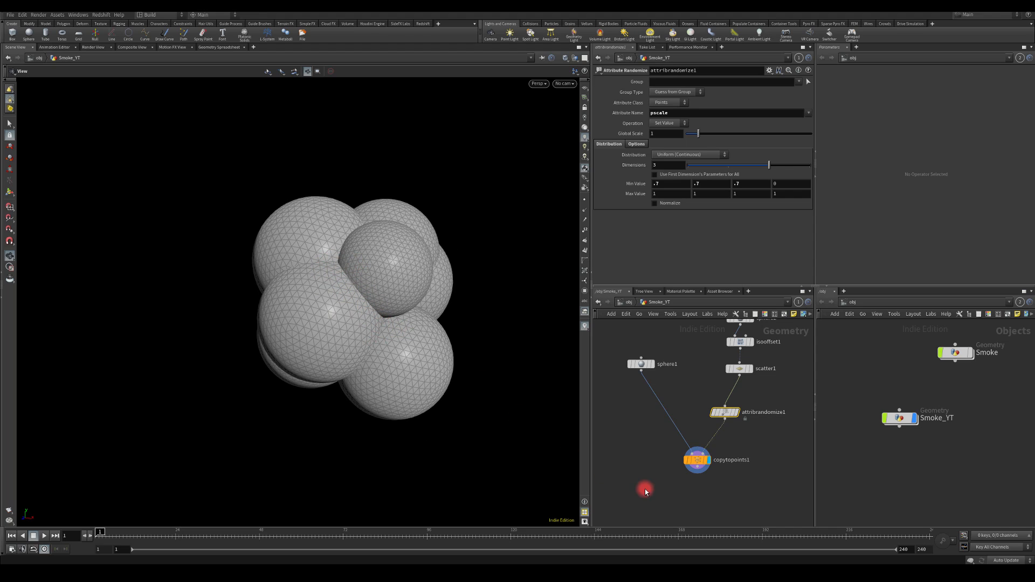
Add a VDB from Polygons node below copytopoints1, wired to its output, and display the result.
{"action": "middle_click_drag", "start_coordinate": [644, 489], "coordinate": [658, 423]}
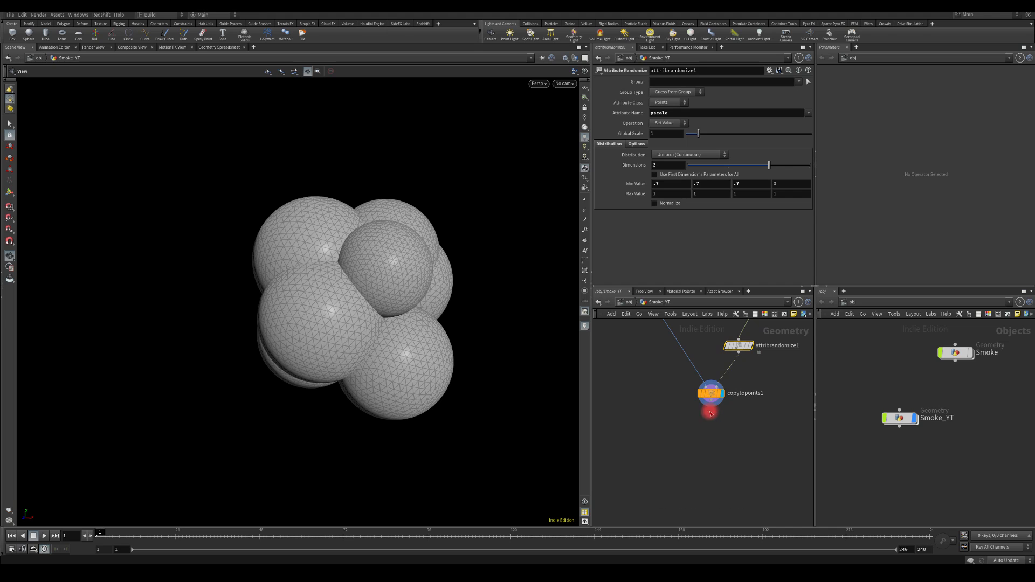
{"action": "key", "text": "Tab"}
{"action": "type", "text": "vdb"}
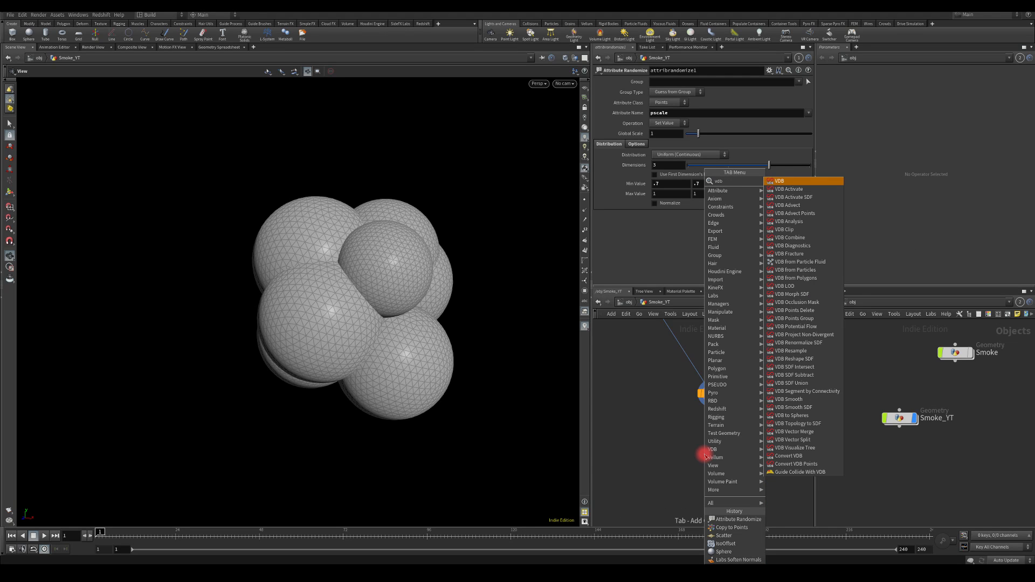
{"action": "type", "text": " from po"}
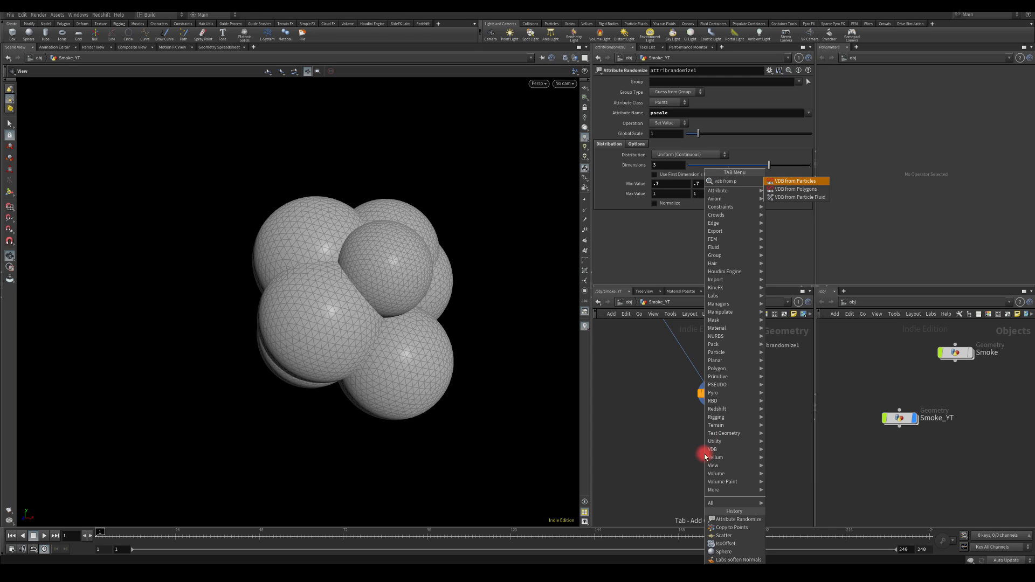
{"action": "left_click", "coordinate": [788, 192]}
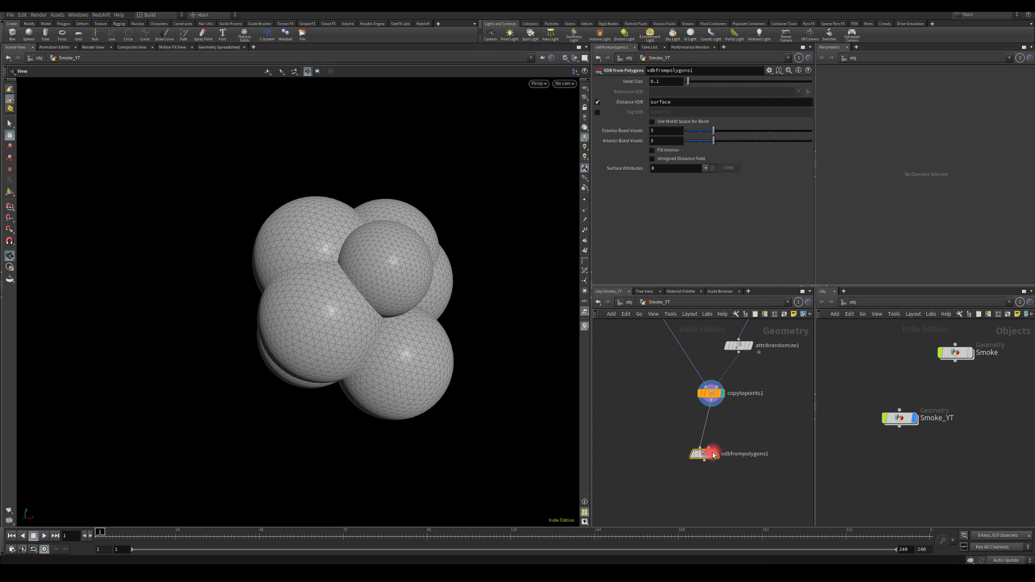
{"action": "left_click", "coordinate": [715, 432]}
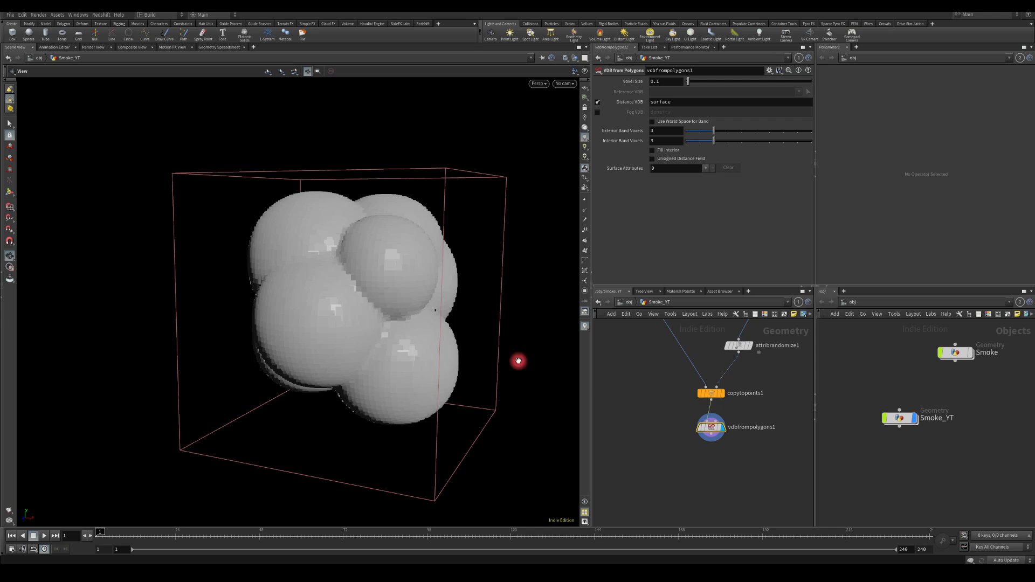
Set the Voxel Size of vdbfrompolygons1 to 0.03 and check the finer surface.
{"action": "left_click_drag", "start_coordinate": [429, 302], "coordinate": [356, 237]}
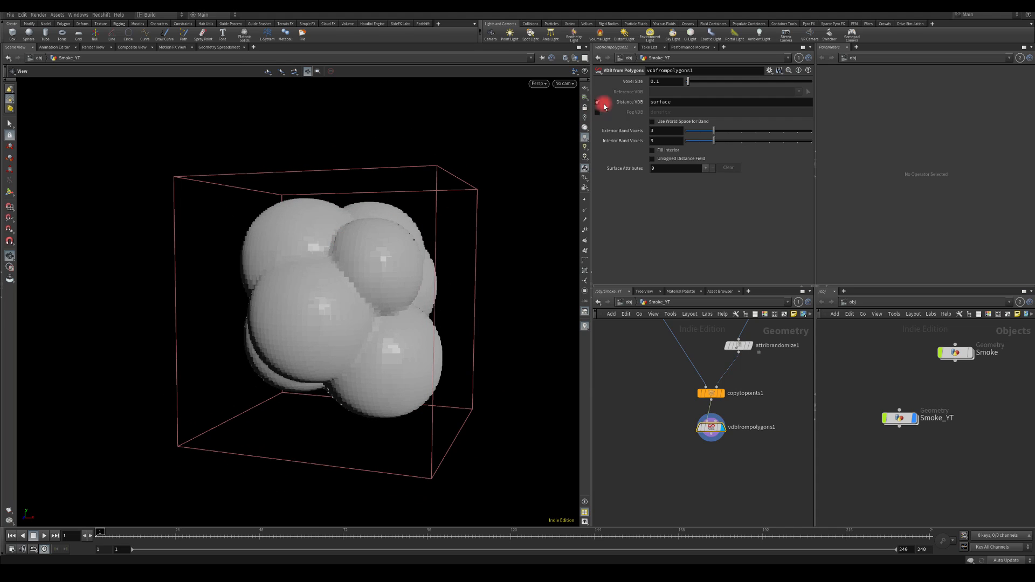
{"action": "type", "text": ".03"}
{"action": "key", "text": "Return"}
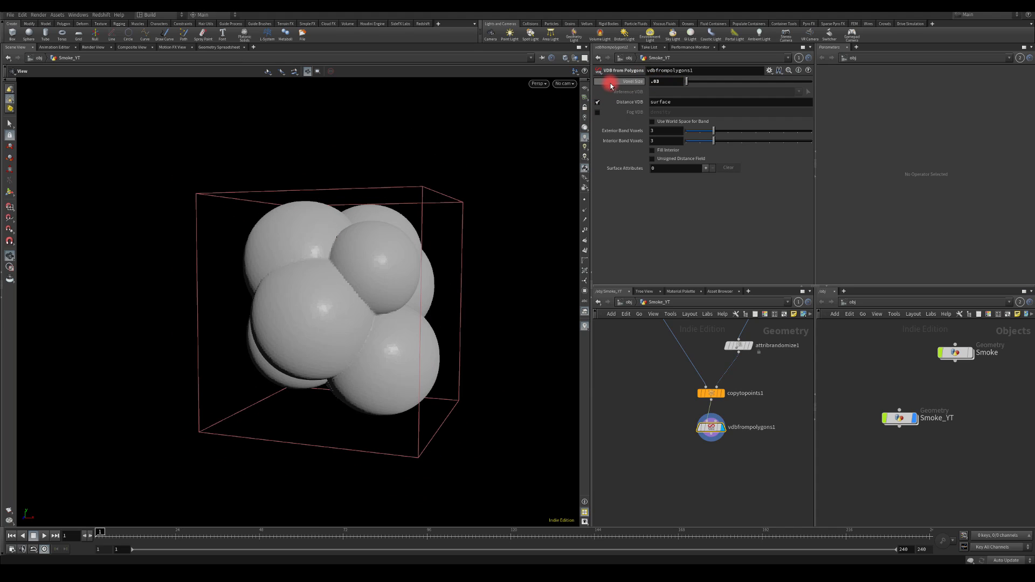
{"action": "left_click_drag", "start_coordinate": [359, 380], "coordinate": [410, 388]}
Append a VDB Smooth node to vdbfrompolygons1, place it directly below, and display it.
{"action": "middle_click_drag", "start_coordinate": [670, 483], "coordinate": [713, 400]}
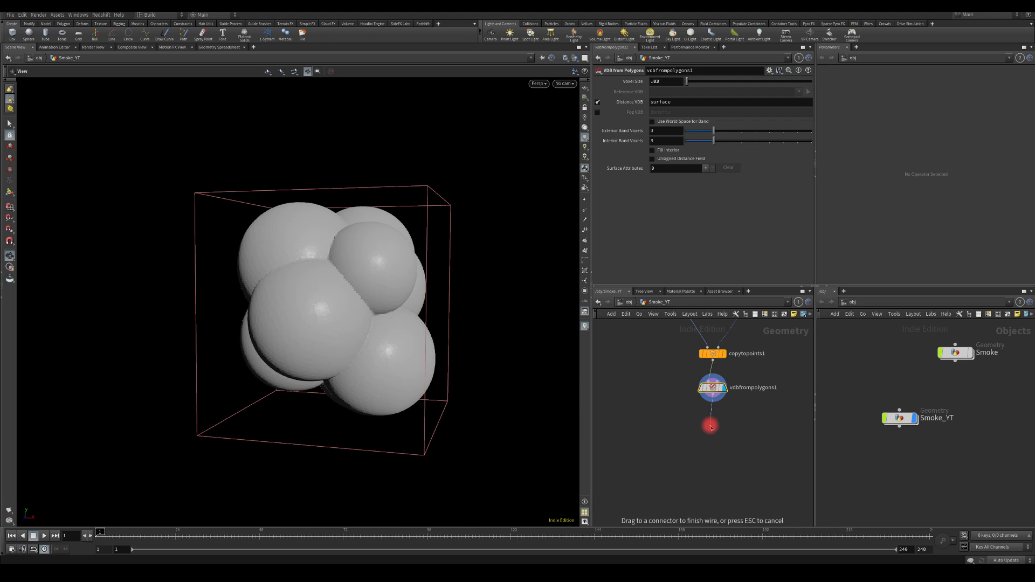
{"action": "right_click", "coordinate": [715, 426]}
{"action": "type", "text": "smoo"}
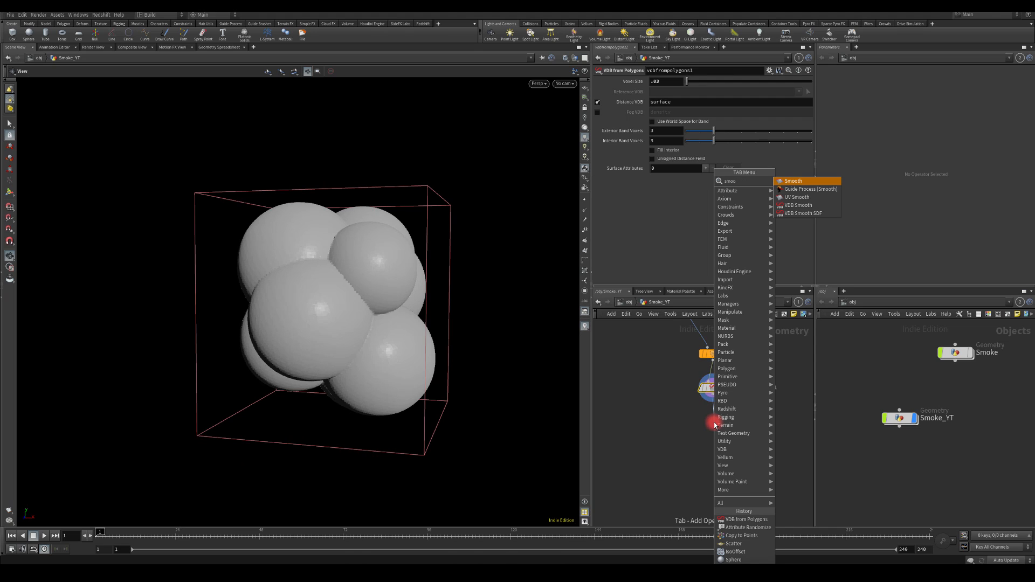
{"action": "left_click", "coordinate": [793, 206]}
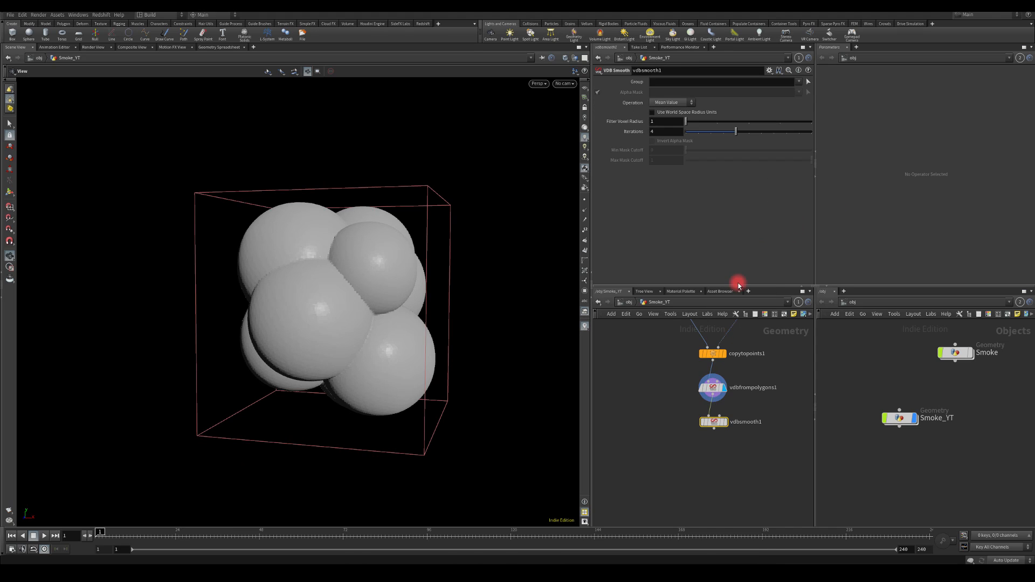
{"action": "left_click", "coordinate": [728, 425]}
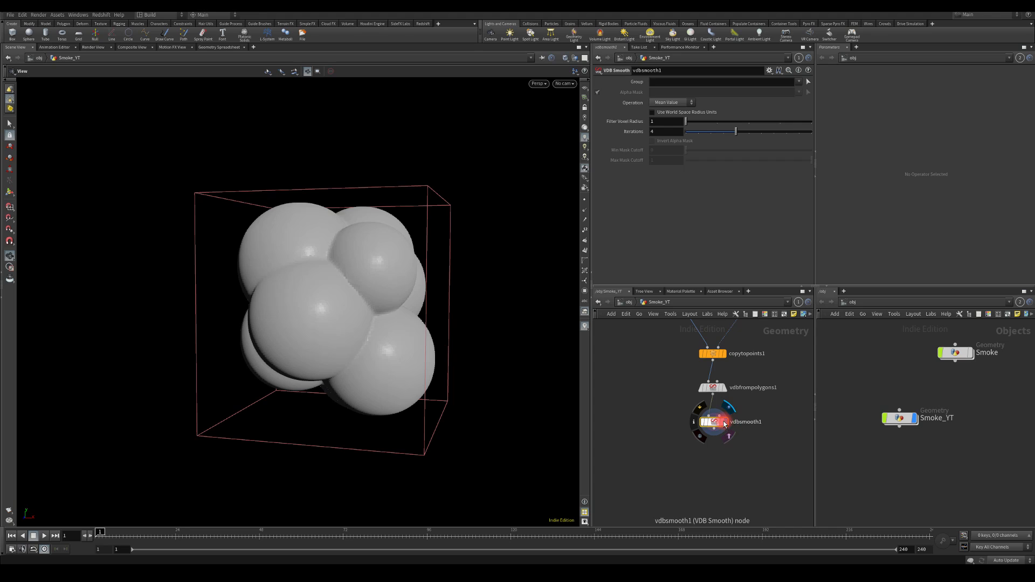
{"action": "left_click_drag", "start_coordinate": [725, 425], "coordinate": [728, 415]}
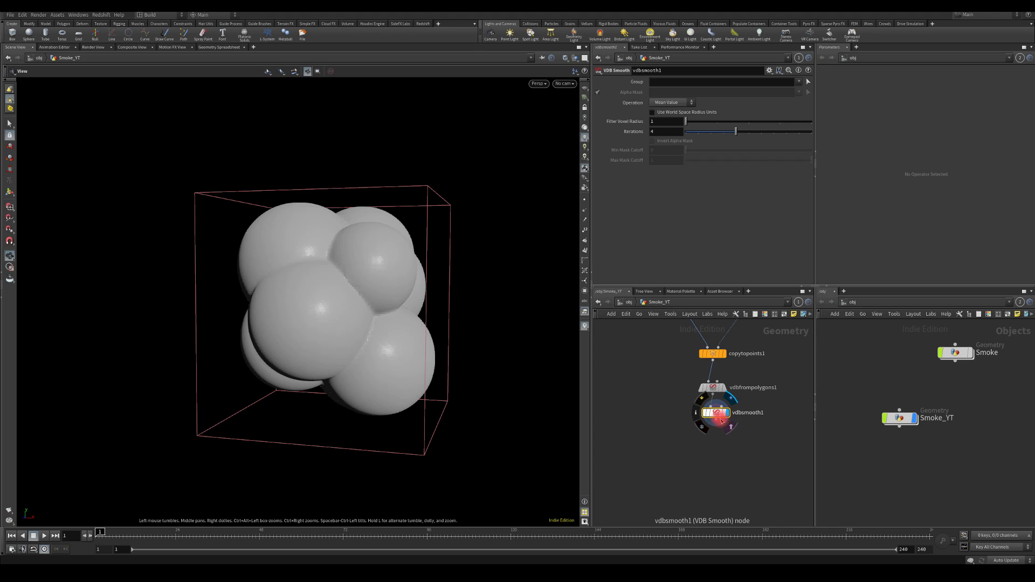
Append a Convert VDB node to vdbsmooth1, display it, and set it to convert to Polygons.
{"action": "key", "text": "Tab"}
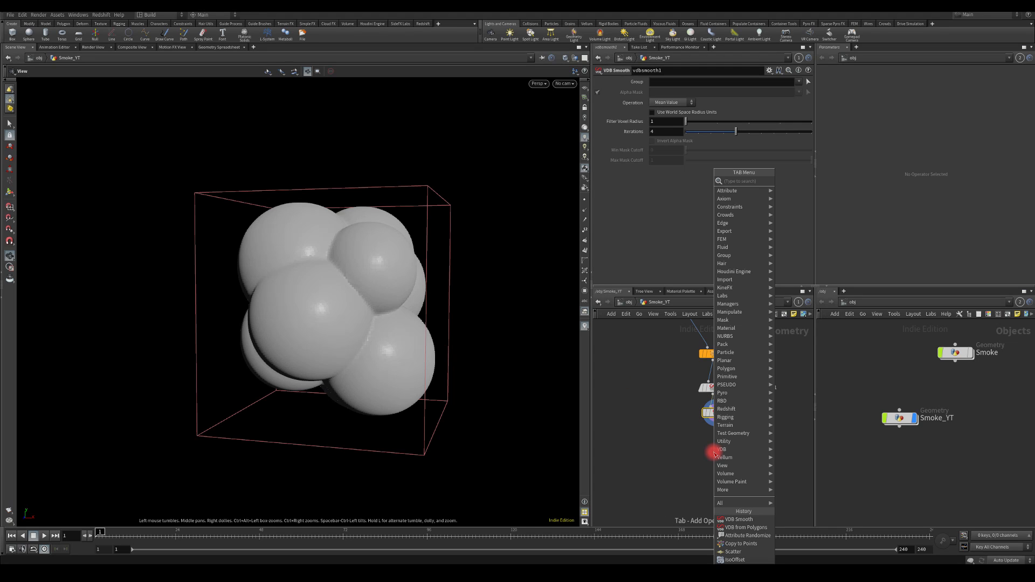
{"action": "type", "text": "convert"}
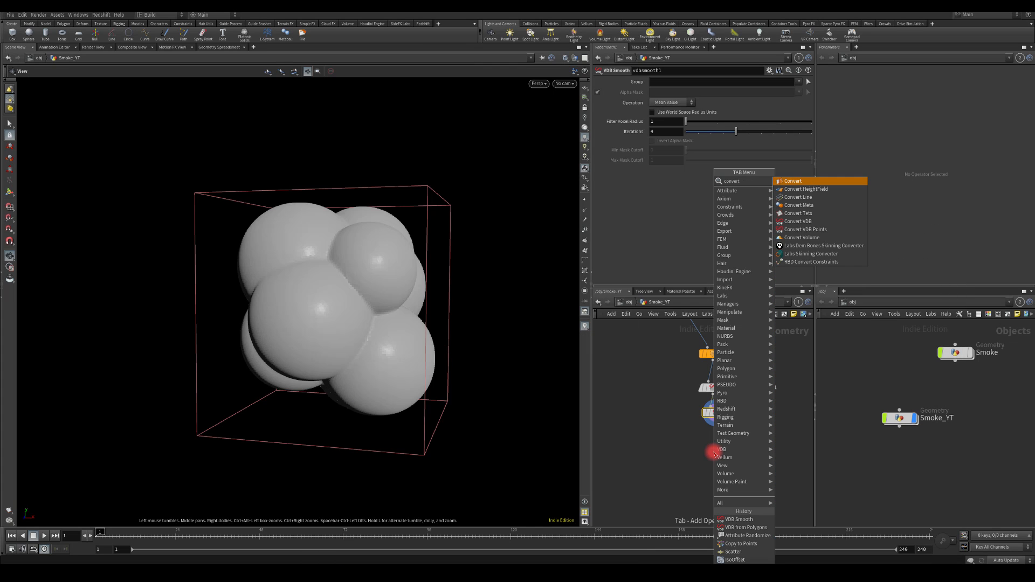
{"action": "type", "text": " vd"}
{"action": "key", "text": "Return"}
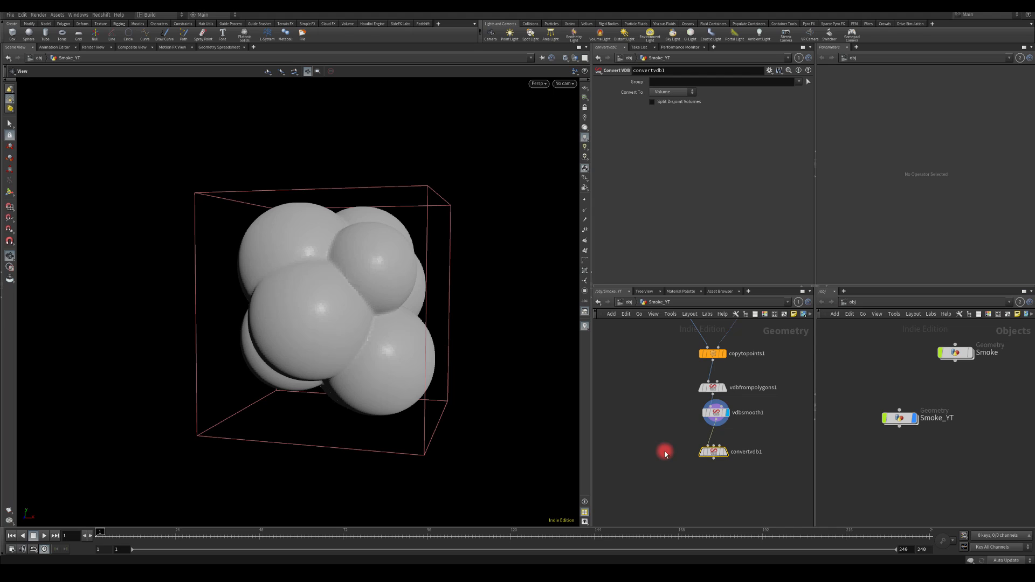
{"action": "left_click", "coordinate": [718, 453]}
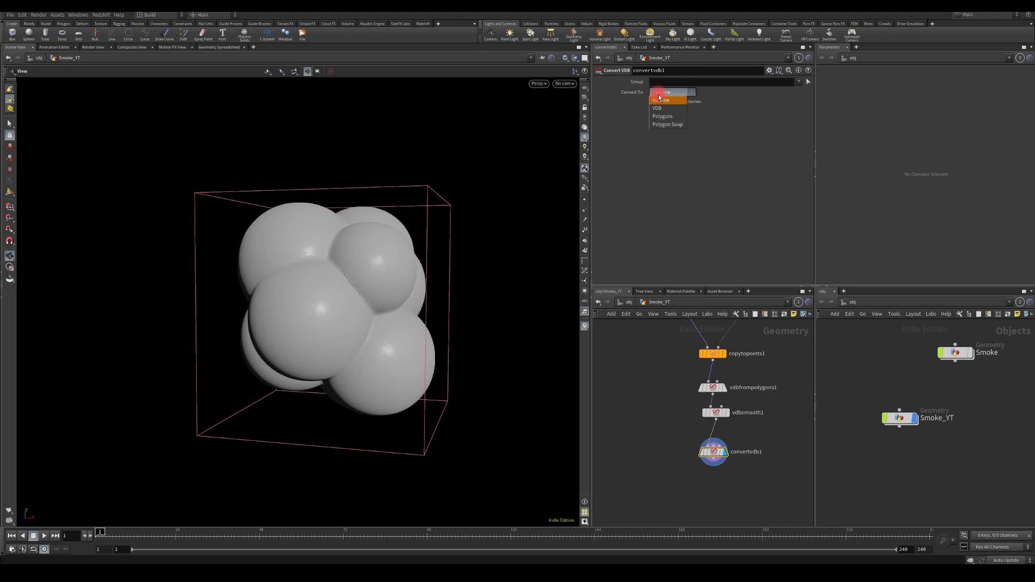
{"action": "left_click", "coordinate": [663, 116]}
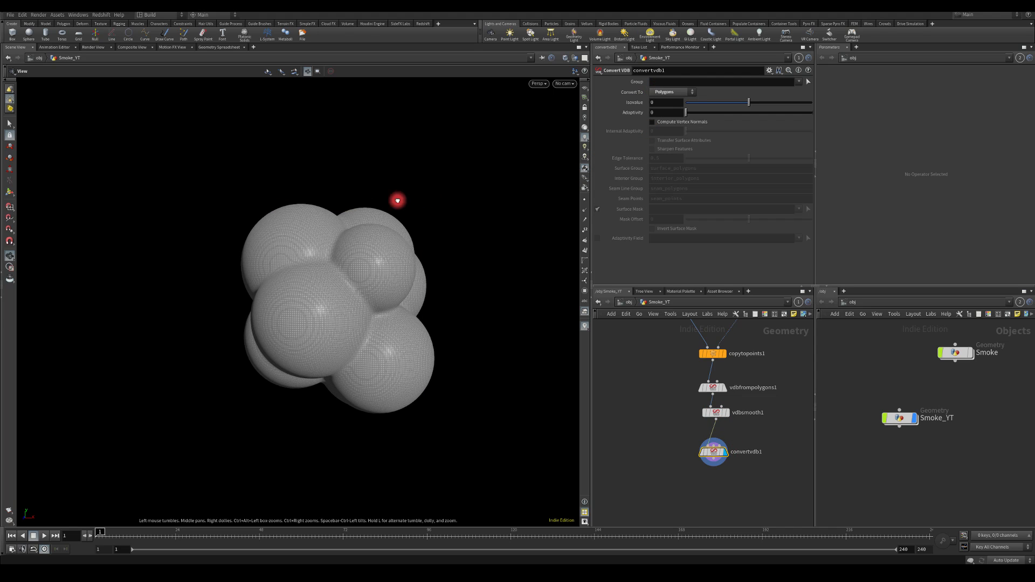
{"action": "left_click_drag", "start_coordinate": [397, 200], "coordinate": [410, 302]}
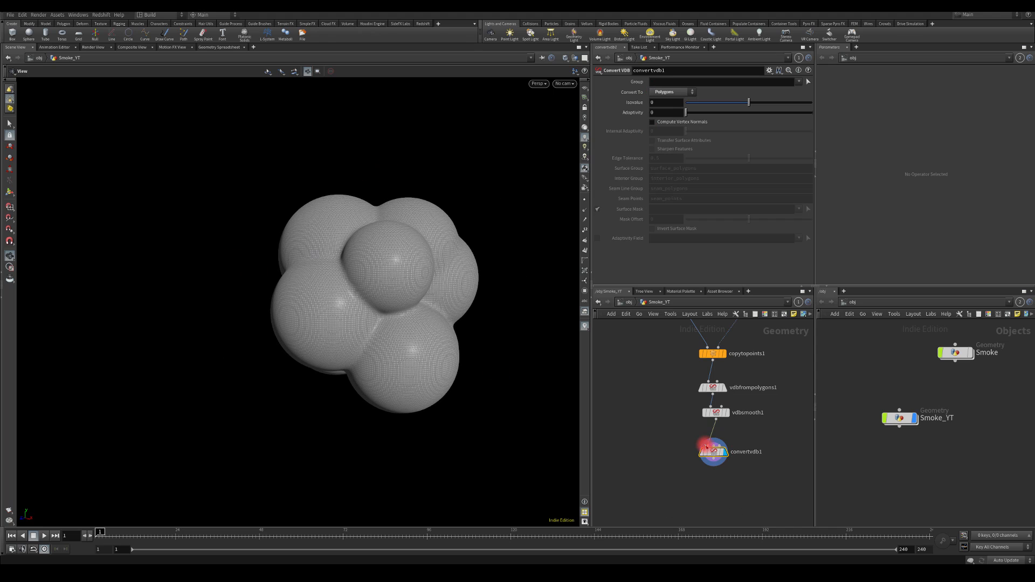
{"action": "left_click_drag", "start_coordinate": [706, 446], "coordinate": [715, 431]}
{"action": "left_click_drag", "start_coordinate": [448, 169], "coordinate": [531, 272]}
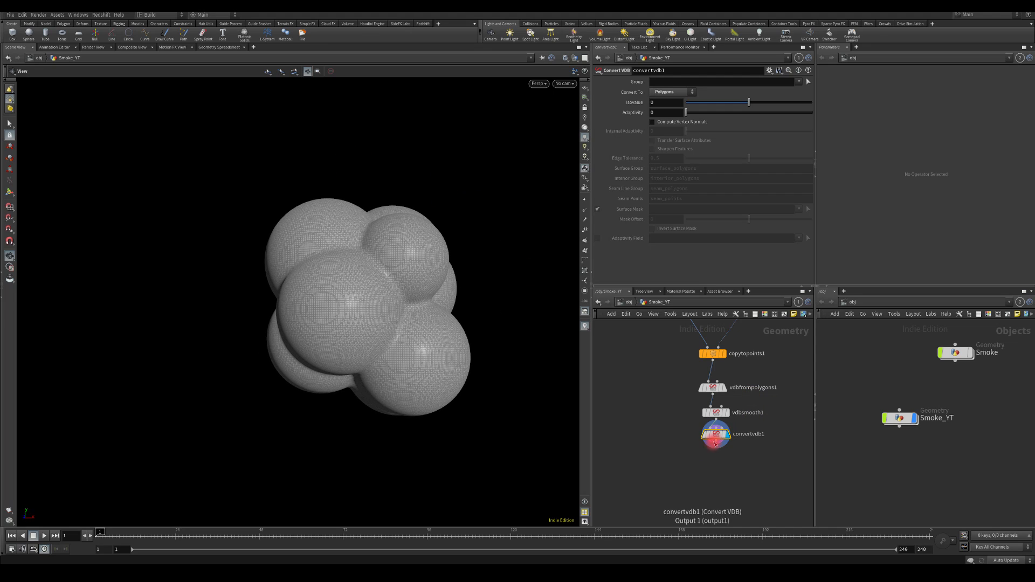
Inspect the converted mesh up close, then append a Remesh node to convertvdb1 and display it.
{"action": "left_click_drag", "start_coordinate": [714, 443], "coordinate": [716, 467]}
{"action": "right_click_drag", "start_coordinate": [431, 248], "coordinate": [307, 156]}
{"action": "right_click_drag", "start_coordinate": [286, 259], "coordinate": [370, 224]}
{"action": "left_click_drag", "start_coordinate": [370, 224], "coordinate": [351, 240]}
{"action": "right_click_drag", "start_coordinate": [351, 240], "coordinate": [442, 452]}
{"action": "left_click_drag", "start_coordinate": [478, 231], "coordinate": [338, 250]}
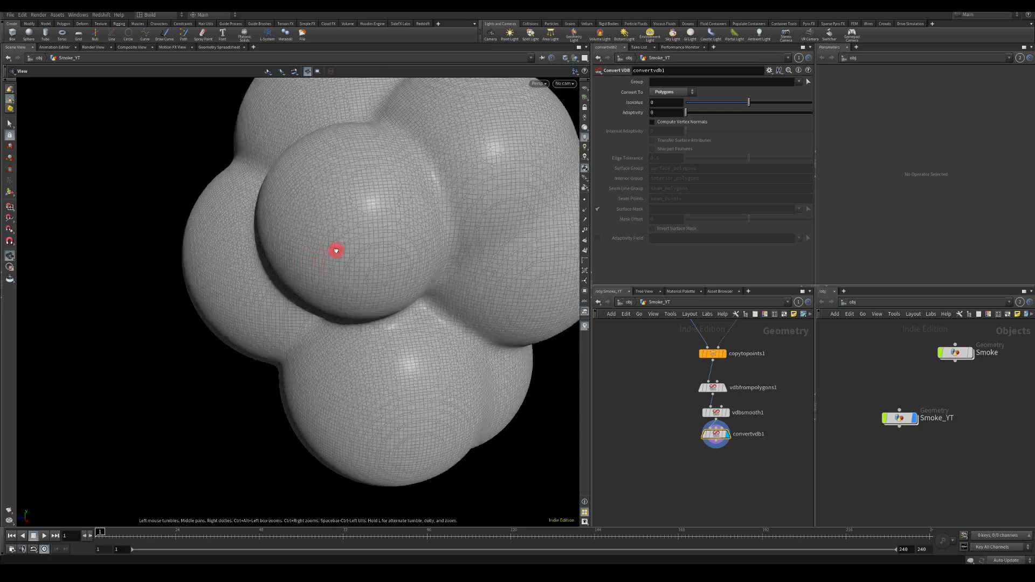
{"action": "right_click_drag", "start_coordinate": [337, 250], "coordinate": [268, 325]}
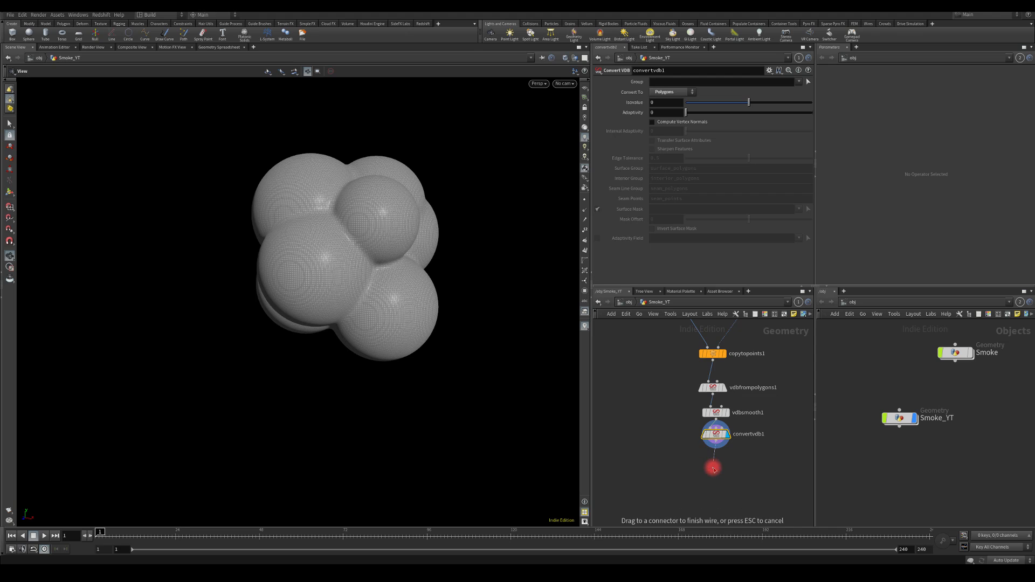
{"action": "key", "text": "Tab"}
{"action": "type", "text": "rem"}
{"action": "key", "text": "Return"}
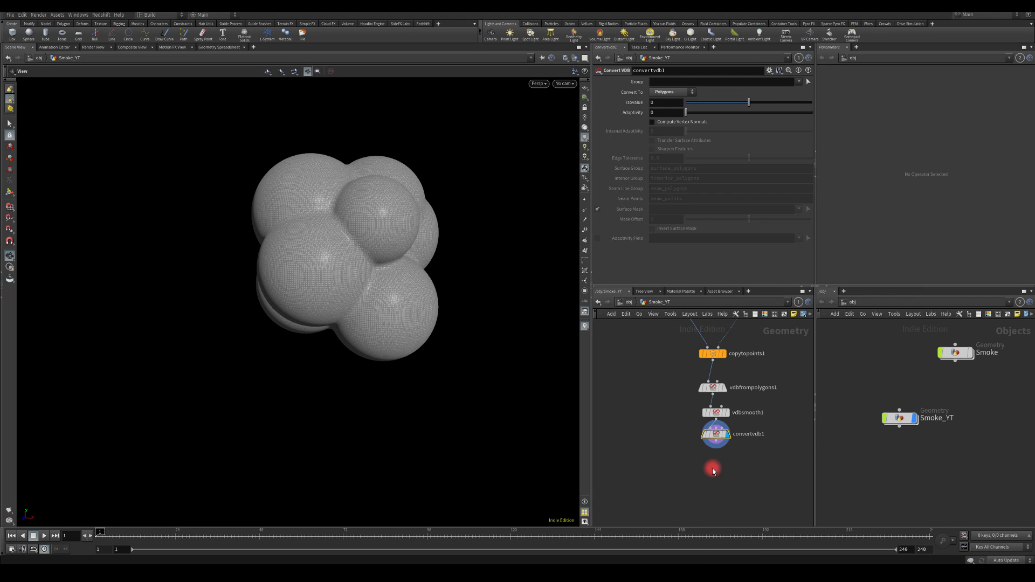
{"action": "left_click", "coordinate": [712, 469]}
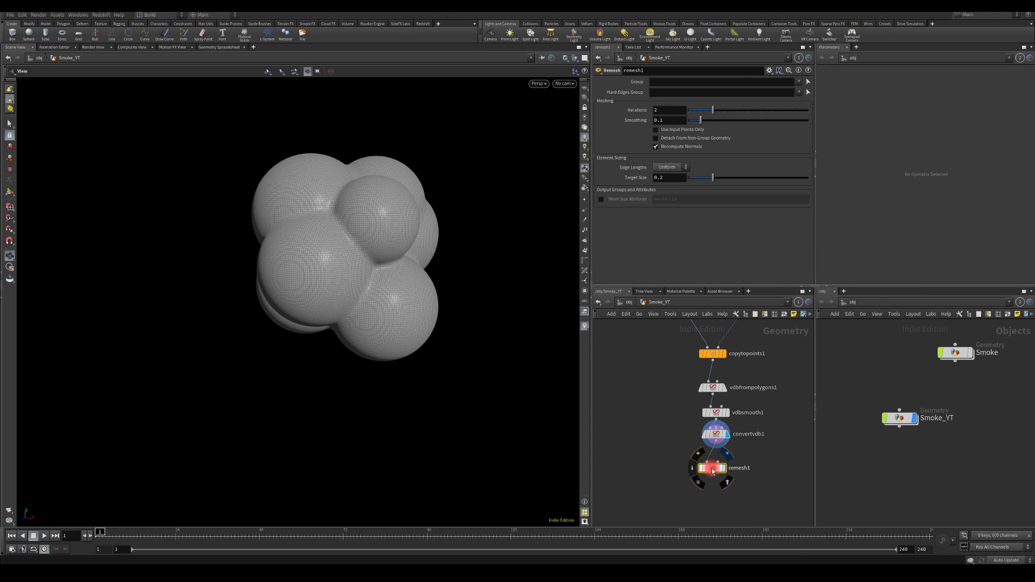
{"action": "left_click_drag", "start_coordinate": [713, 472], "coordinate": [718, 464]}
Set remesh1's Target Size to 0.05 and examine the denser triangulation around the puff.
{"action": "left_click_drag", "start_coordinate": [457, 335], "coordinate": [339, 328]}
{"action": "left_click", "coordinate": [657, 130]}
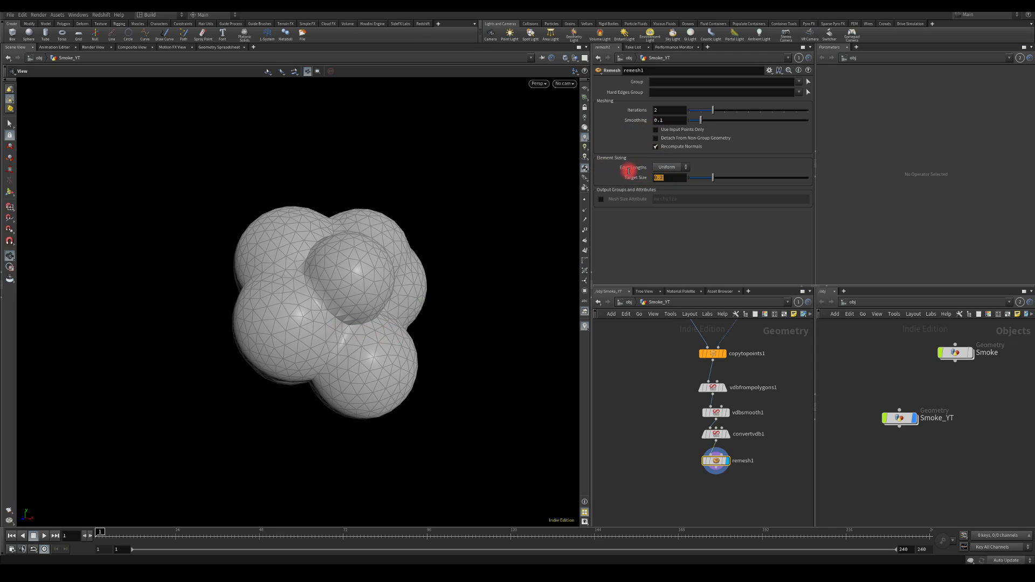
{"action": "type", "text": ".05"}
{"action": "left_click", "coordinate": [604, 171]}
{"action": "left_click", "coordinate": [345, 350]}
{"action": "mouse_move", "coordinate": [292, 404]}
{"action": "left_mouse_down"}
{"action": "mouse_move", "coordinate": [254, 313]}
{"action": "mouse_move", "coordinate": [383, 354]}
{"action": "mouse_move", "coordinate": [287, 364]}
{"action": "mouse_move", "coordinate": [309, 387]}
{"action": "mouse_move", "coordinate": [228, 393]}
{"action": "mouse_move", "coordinate": [168, 342]}
{"action": "mouse_move", "coordinate": [203, 307]}
{"action": "mouse_move", "coordinate": [212, 320]}
{"action": "mouse_move", "coordinate": [362, 256]}
{"action": "mouse_move", "coordinate": [349, 298]}
{"action": "mouse_move", "coordinate": [342, 284]}
{"action": "mouse_move", "coordinate": [305, 304]}
{"action": "mouse_move", "coordinate": [374, 293]}
{"action": "left_mouse_up"}
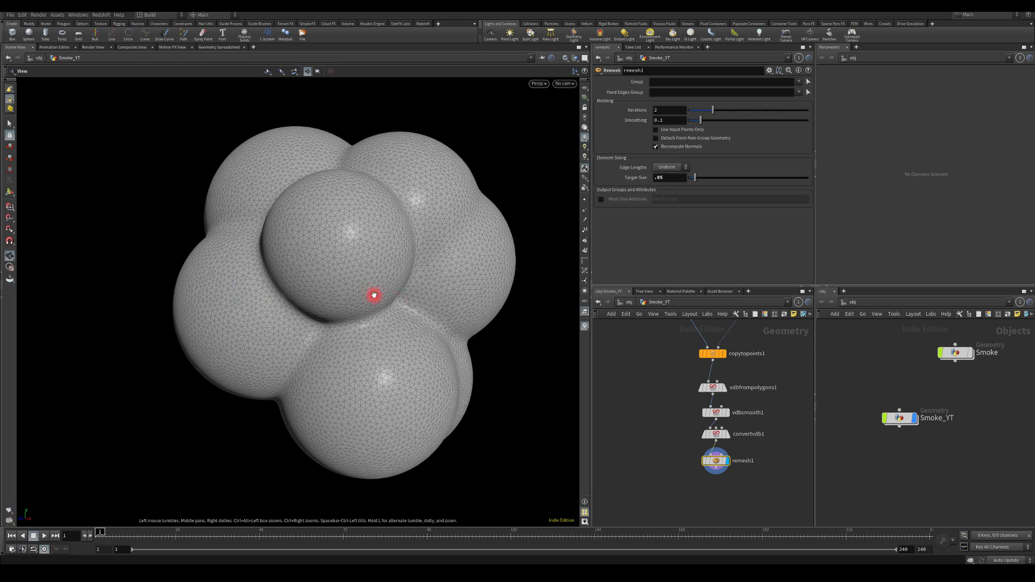
Check the point and polygon counts in remesh1's node information, then close it.
{"action": "mouse_move", "coordinate": [723, 467]}
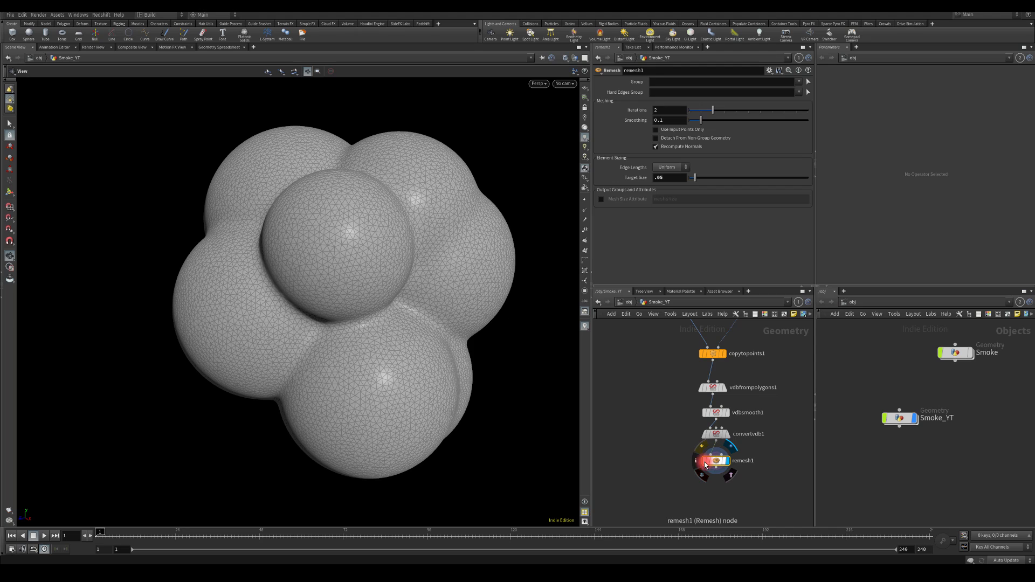
{"action": "left_click", "coordinate": [698, 464]}
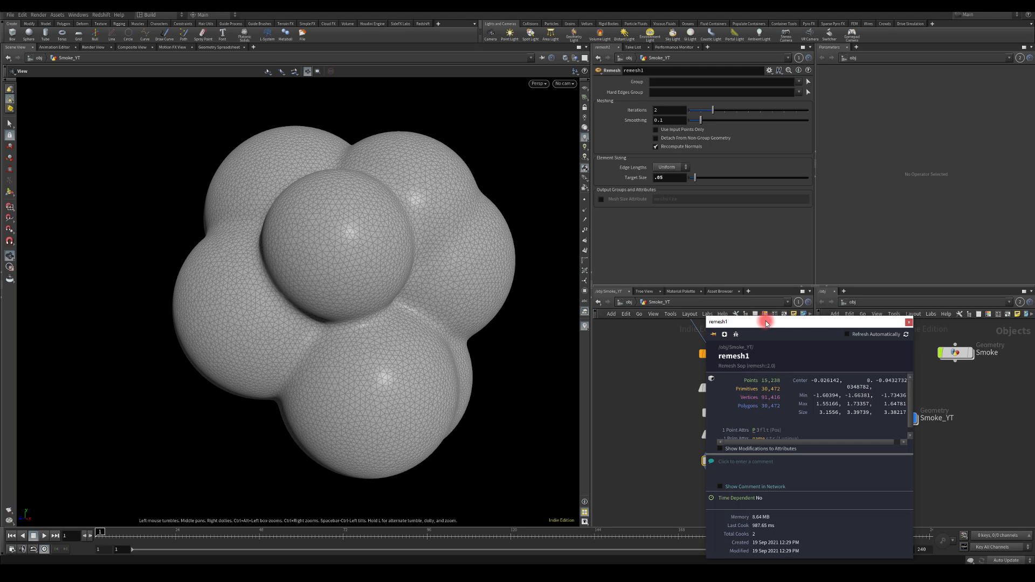
{"action": "left_click", "coordinate": [911, 324]}
Append a PolyReduce node to remesh1, place it directly below, and display it.
{"action": "middle_click_drag", "start_coordinate": [693, 473], "coordinate": [677, 397]}
{"action": "key", "text": "Tab"}
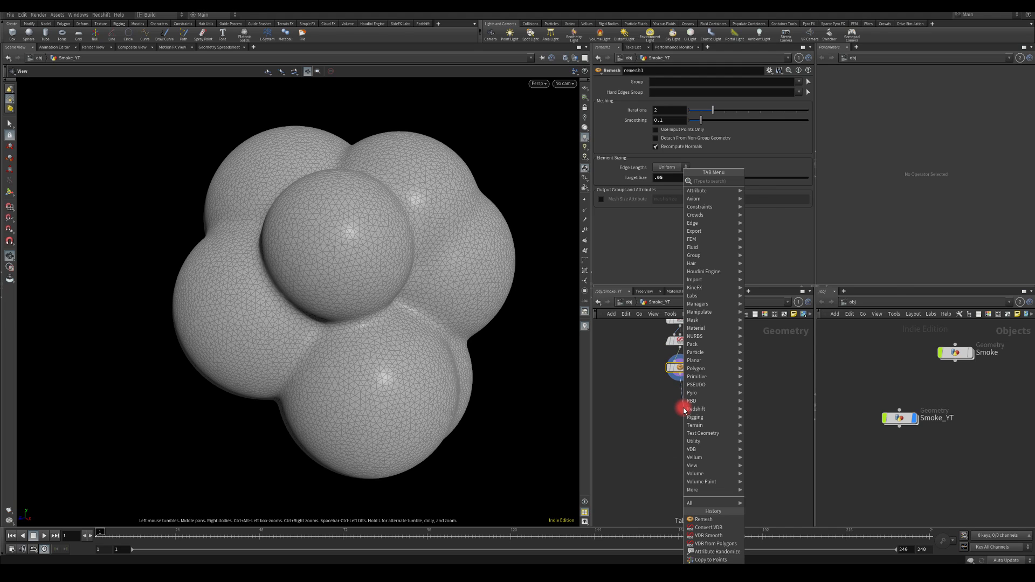
{"action": "type", "text": "polyre"}
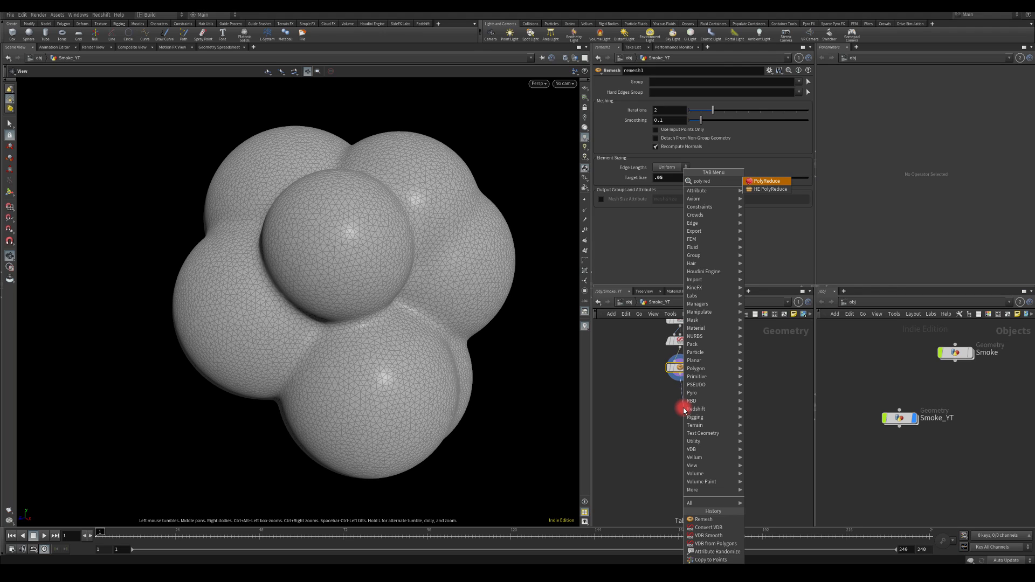
{"action": "key", "text": "Return"}
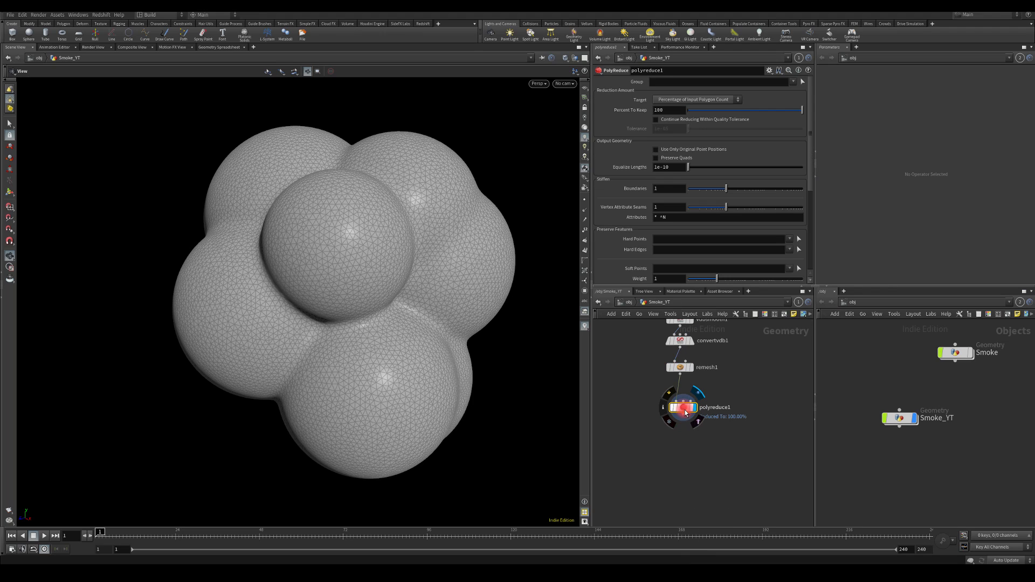
{"action": "left_click", "coordinate": [686, 399]}
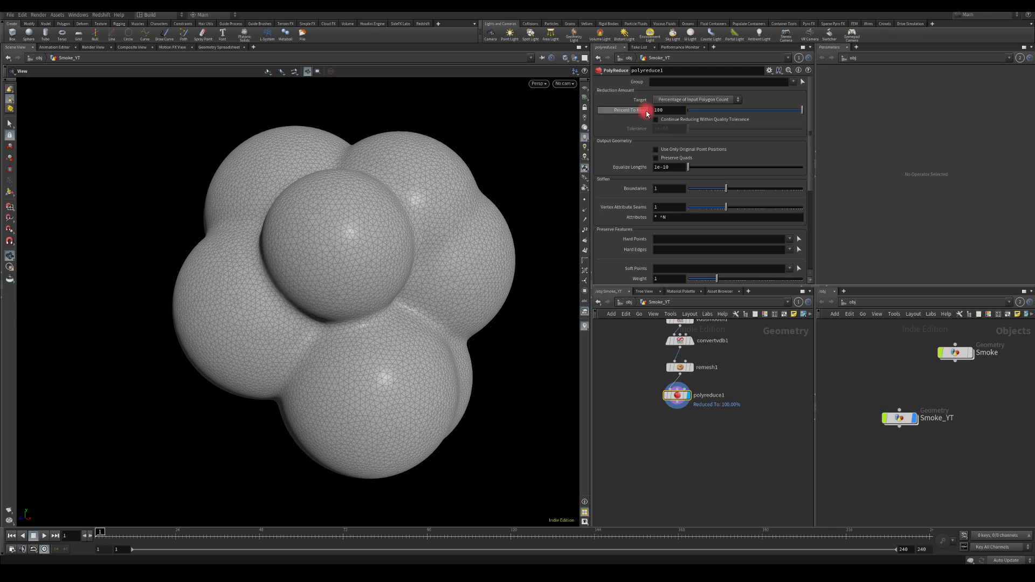
Try reducing the mesh by setting polyreduce1's Percent To Keep to 50.
{"action": "left_click", "coordinate": [667, 110]}
{"action": "type", "text": "50"}
{"action": "key", "text": "Return"}
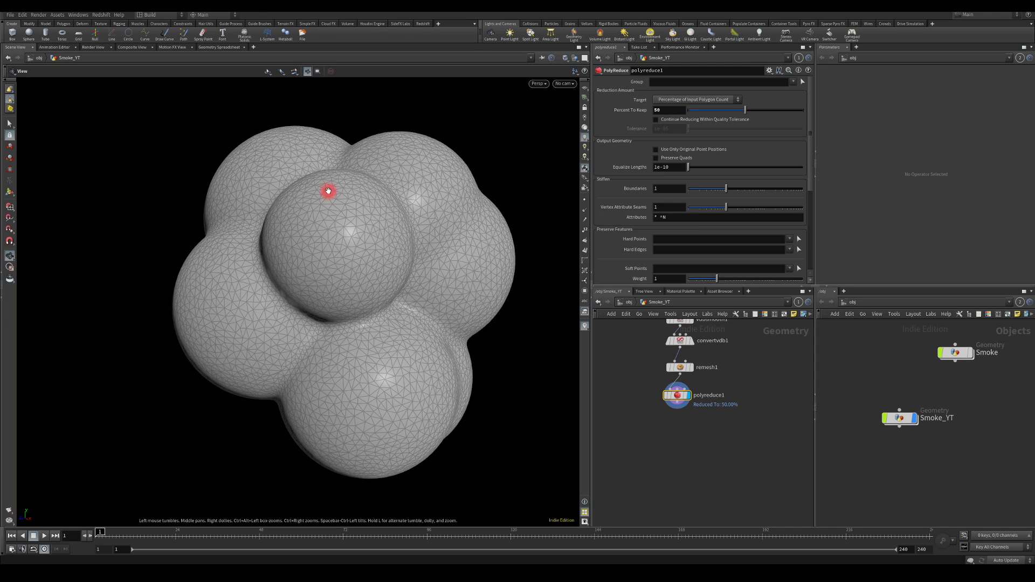
Switch polyreduce1's reduction target to Output Polygon Count and set Number To Keep to 2000.
{"action": "left_click", "coordinate": [660, 100]}
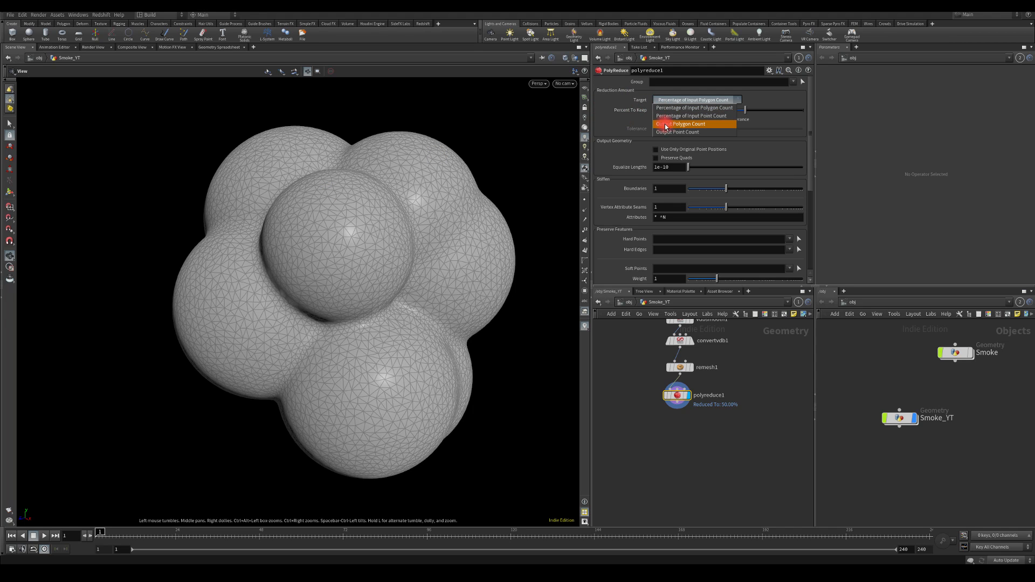
{"action": "left_click", "coordinate": [673, 124]}
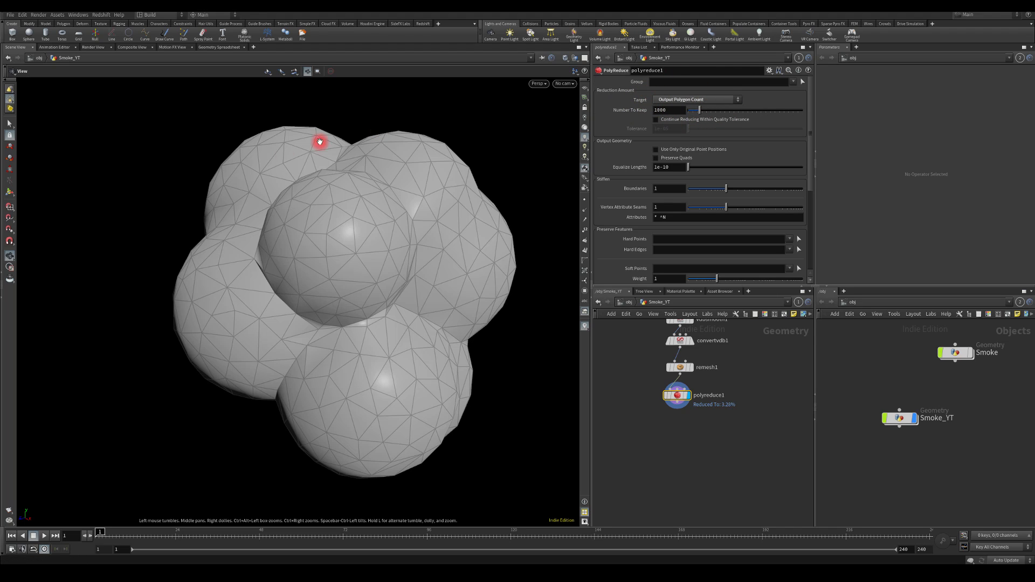
{"action": "left_click", "coordinate": [669, 110]}
{"action": "type", "text": "2000"}
{"action": "key", "text": "Return"}
{"action": "left_click_drag", "start_coordinate": [495, 119], "coordinate": [291, 226]}
{"action": "left_click", "coordinate": [674, 114]}
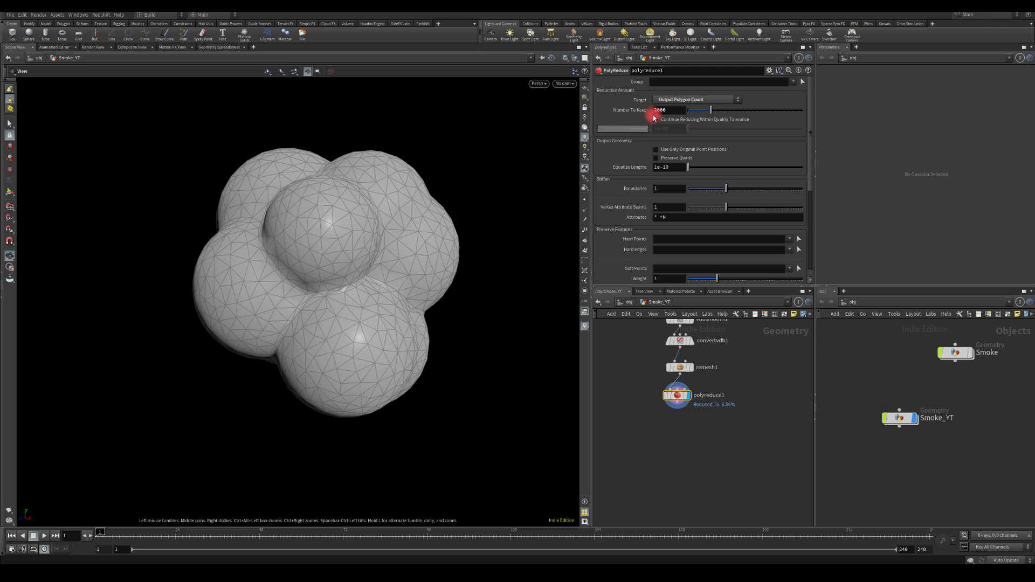
Set polyreduce1's Number To Keep to 1500 and inspect the reduced mesh from different angles.
{"action": "left_click_drag", "start_coordinate": [659, 108], "coordinate": [588, 99]}
{"action": "type", "text": "1500"}
{"action": "key", "text": "Return"}
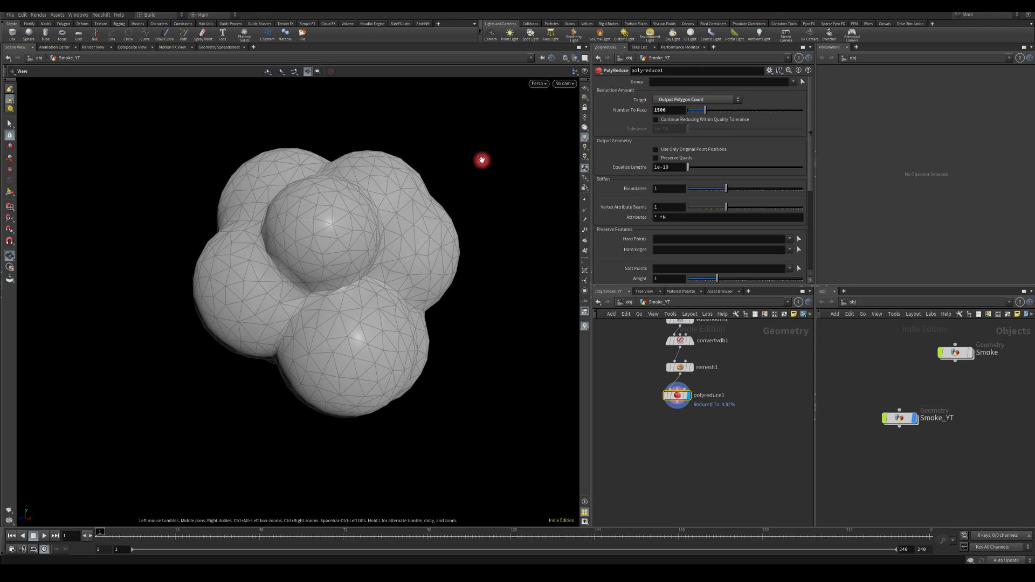
{"action": "left_click_drag", "start_coordinate": [329, 284], "coordinate": [337, 254]}
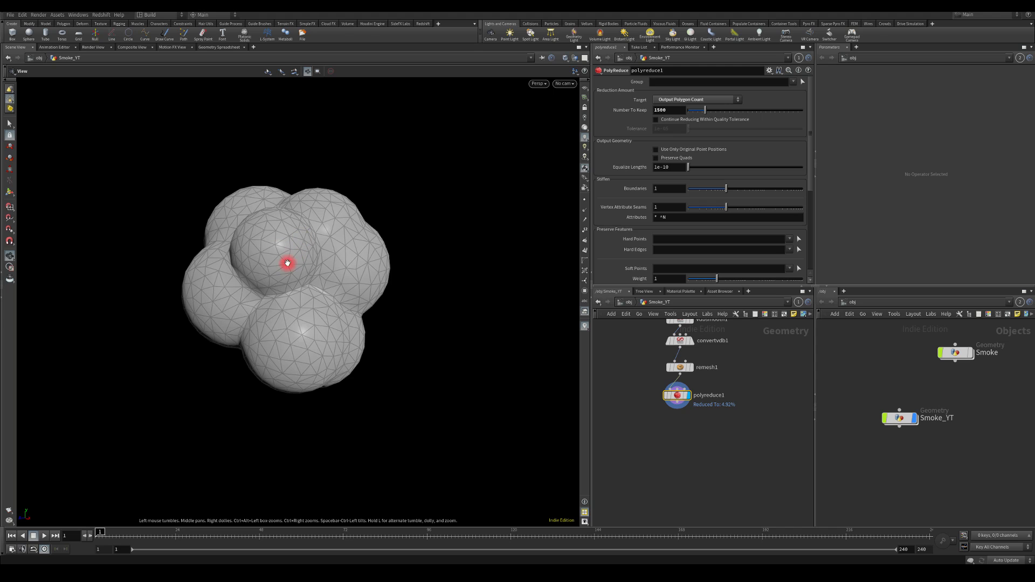
{"action": "left_click_drag", "start_coordinate": [252, 291], "coordinate": [341, 288]}
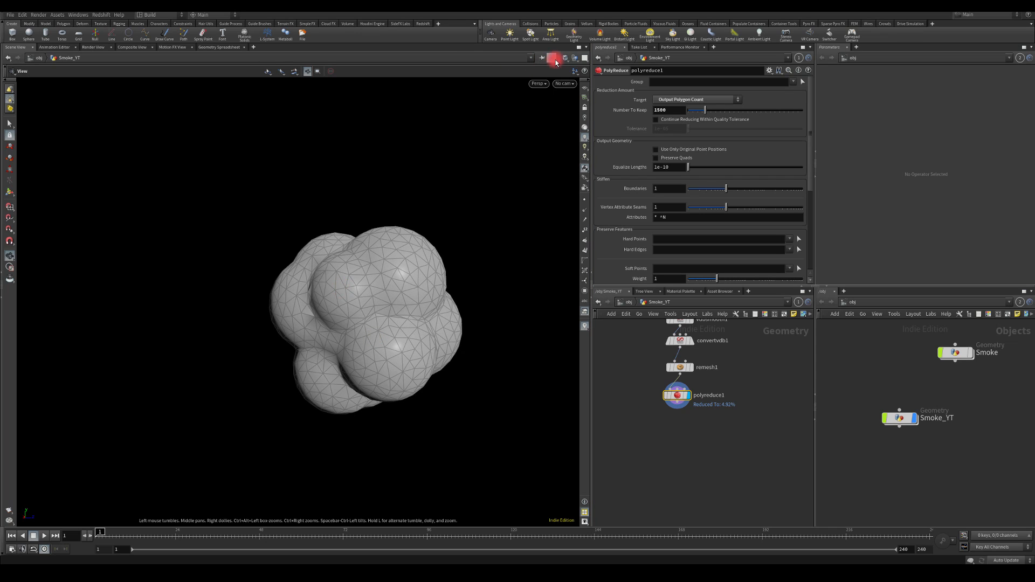
Show the reduced smoke mesh smooth shaded without the wireframe overlay and inspect its surface shading.
{"action": "left_click_drag", "start_coordinate": [567, 59], "coordinate": [581, 132]}
{"action": "left_click_drag", "start_coordinate": [458, 209], "coordinate": [341, 308]}
{"action": "left_click_drag", "start_coordinate": [109, 294], "coordinate": [388, 353]}
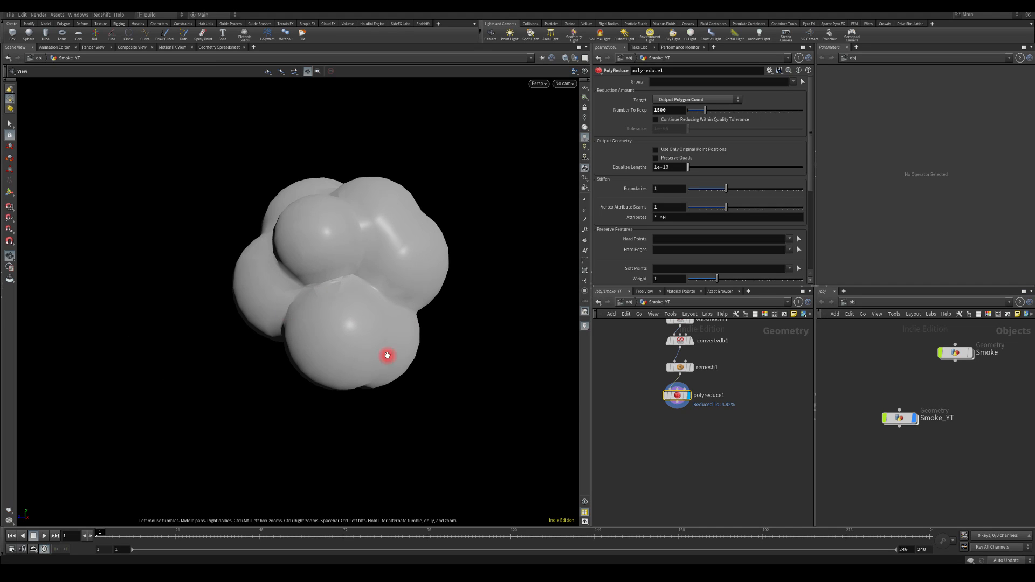
Append a Labs Soften Normals node to polyreduce1 and display it.
{"action": "key", "text": "Tab"}
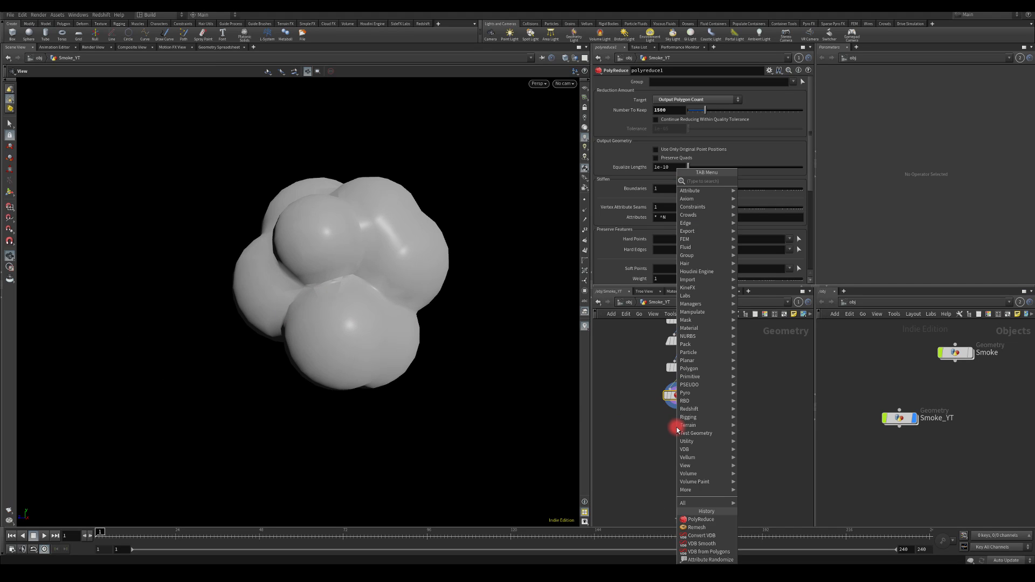
{"action": "type", "text": "norm"}
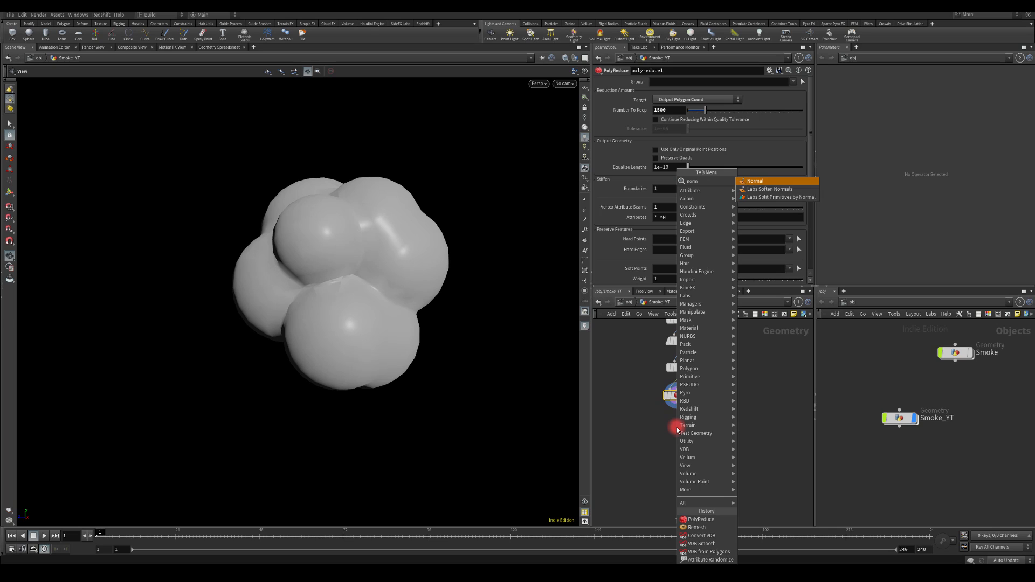
{"action": "left_click", "coordinate": [768, 189]}
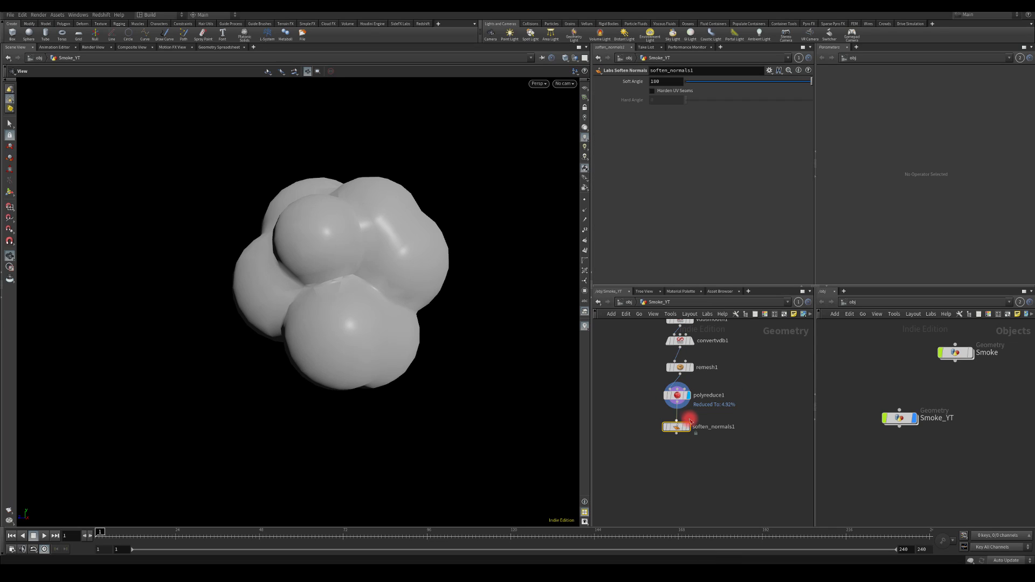
{"action": "left_click", "coordinate": [683, 428]}
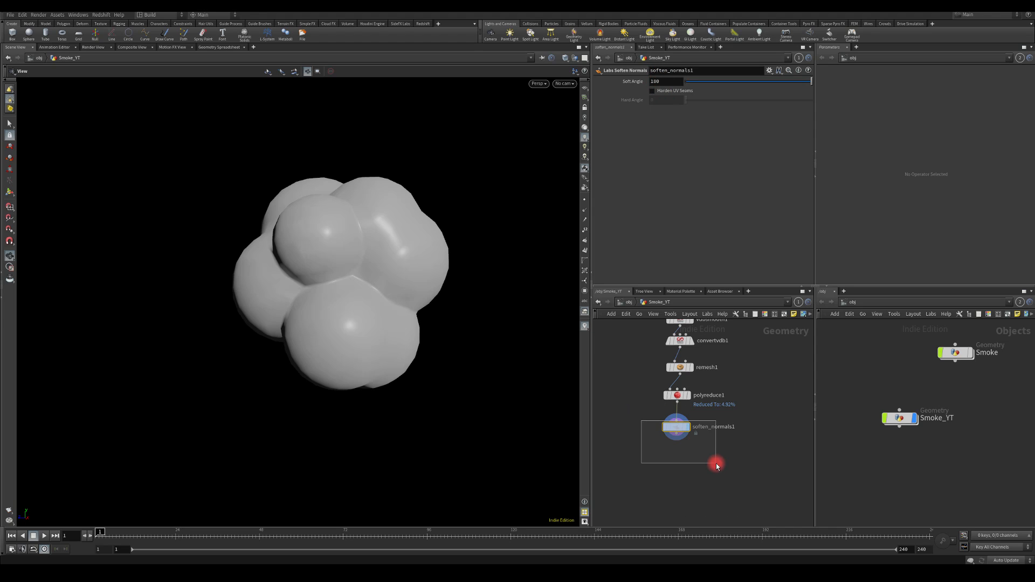
{"action": "left_click_drag", "start_coordinate": [716, 464], "coordinate": [718, 464]}
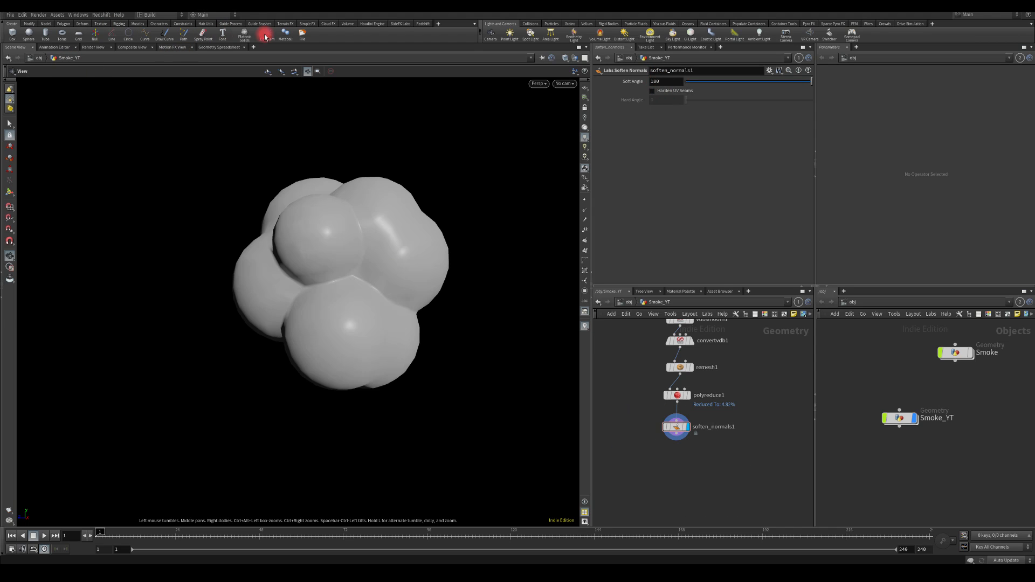
Bring up the SideFX Labs shelf and look through the list of available shelves for its entry.
{"action": "left_click", "coordinate": [399, 23]}
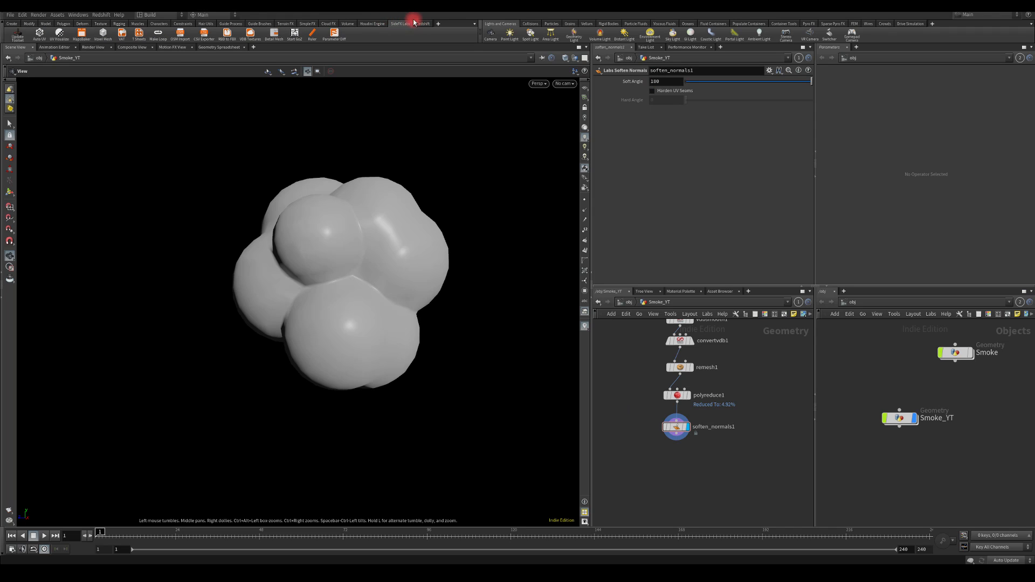
{"action": "left_click", "coordinate": [438, 24]}
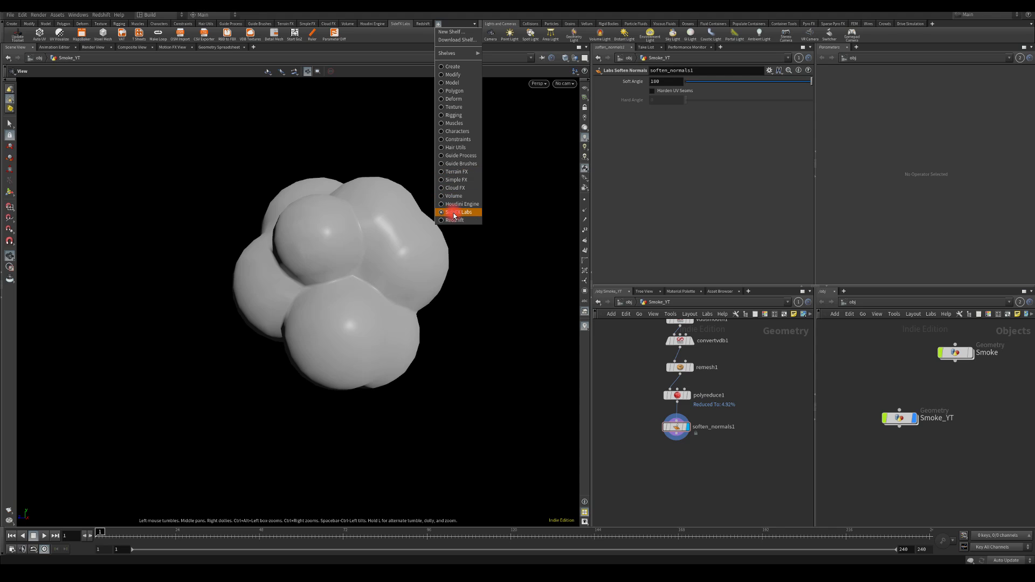
{"action": "mouse_move", "coordinate": [452, 54]}
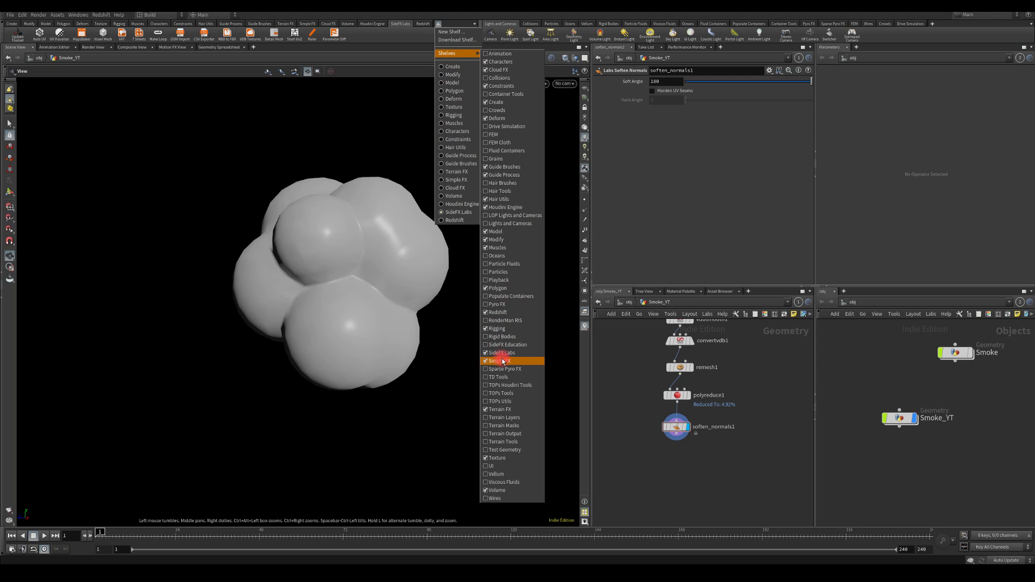
{"action": "left_click", "coordinate": [396, 42]}
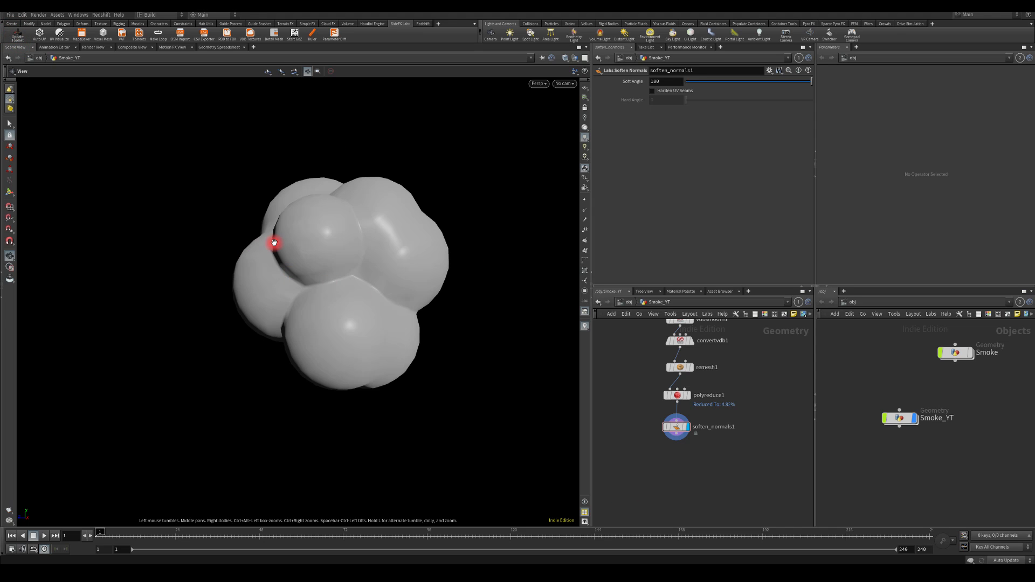
Switch the viewport from the perspective view to the UV view and centre the UV tile.
{"action": "left_click_drag", "start_coordinate": [516, 166], "coordinate": [194, 249]}
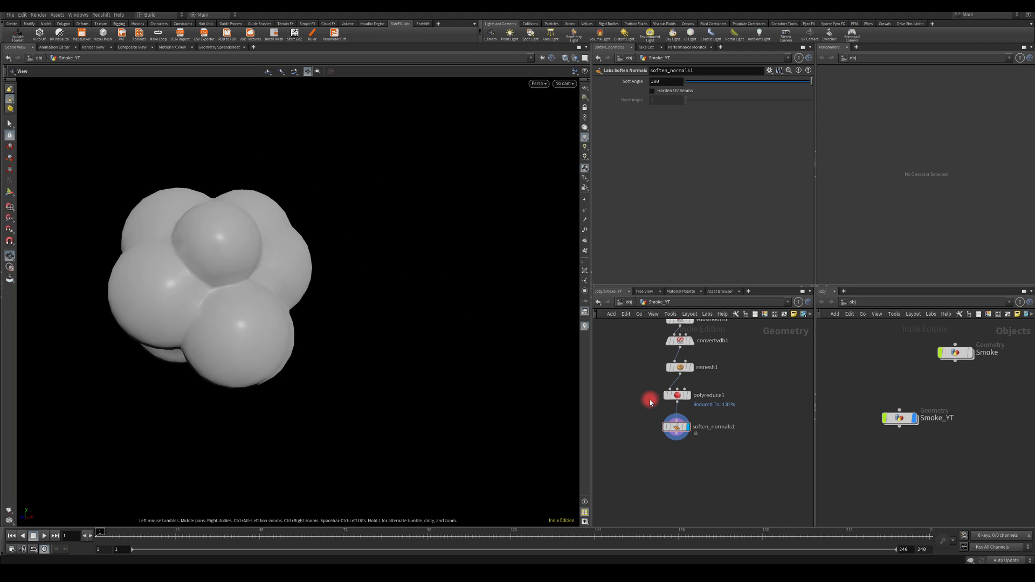
{"action": "middle_click_drag", "start_coordinate": [676, 496], "coordinate": [698, 426]}
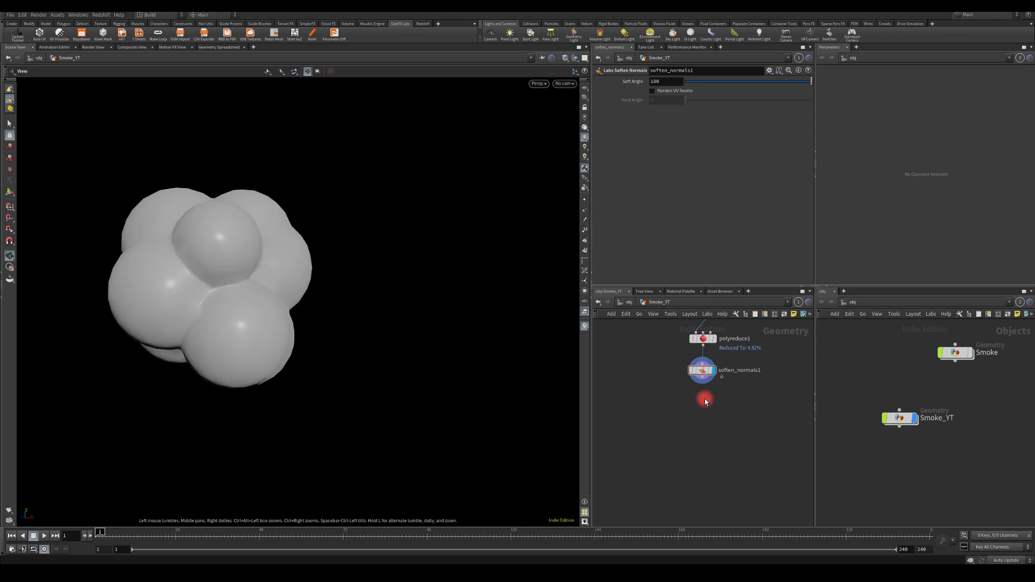
{"action": "left_click_drag", "start_coordinate": [324, 266], "coordinate": [492, 337]}
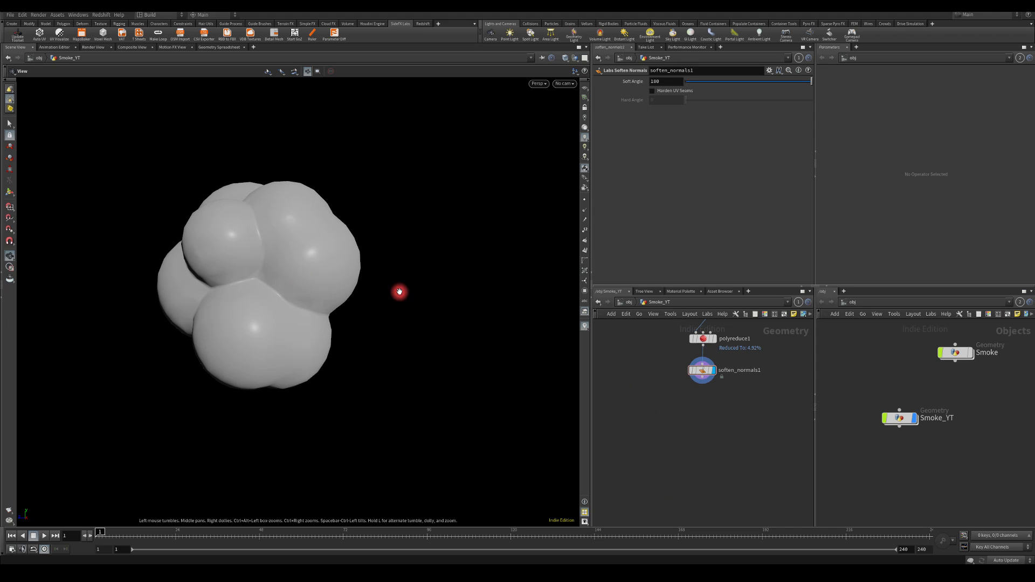
{"action": "left_click_drag", "start_coordinate": [397, 234], "coordinate": [674, 388]}
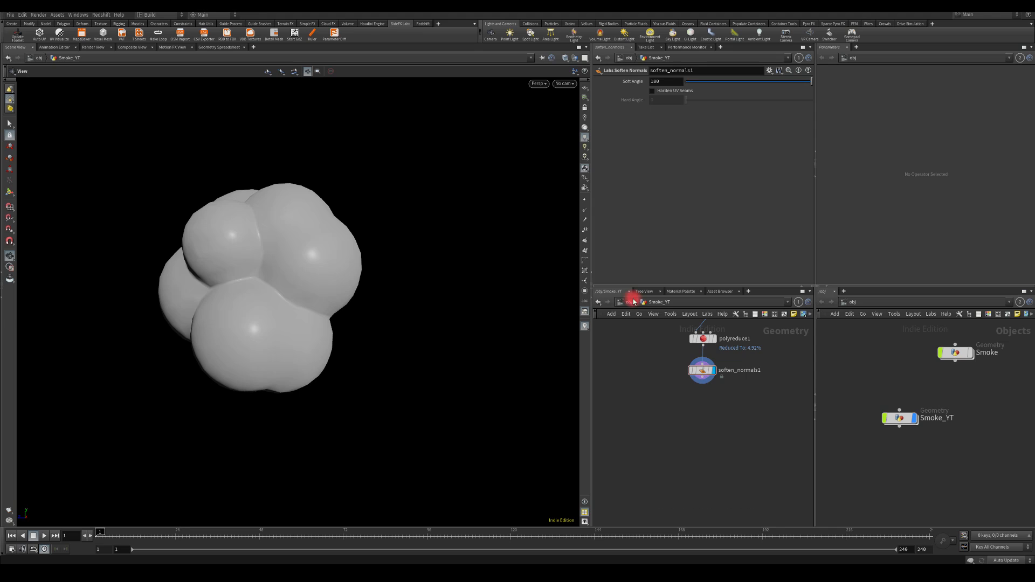
{"action": "left_click", "coordinate": [536, 85]}
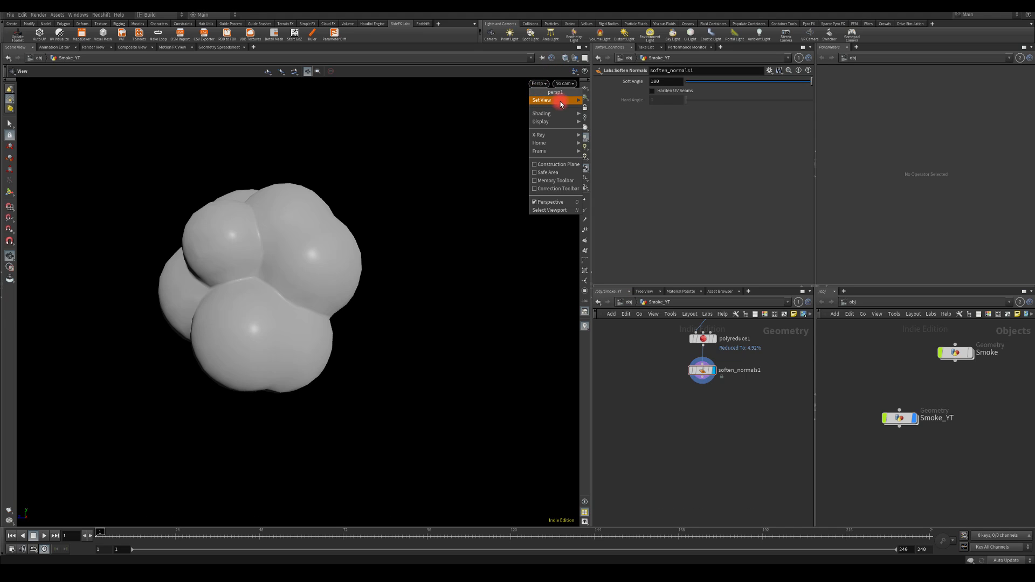
{"action": "mouse_move", "coordinate": [561, 104]}
{"action": "left_click", "coordinate": [596, 129]}
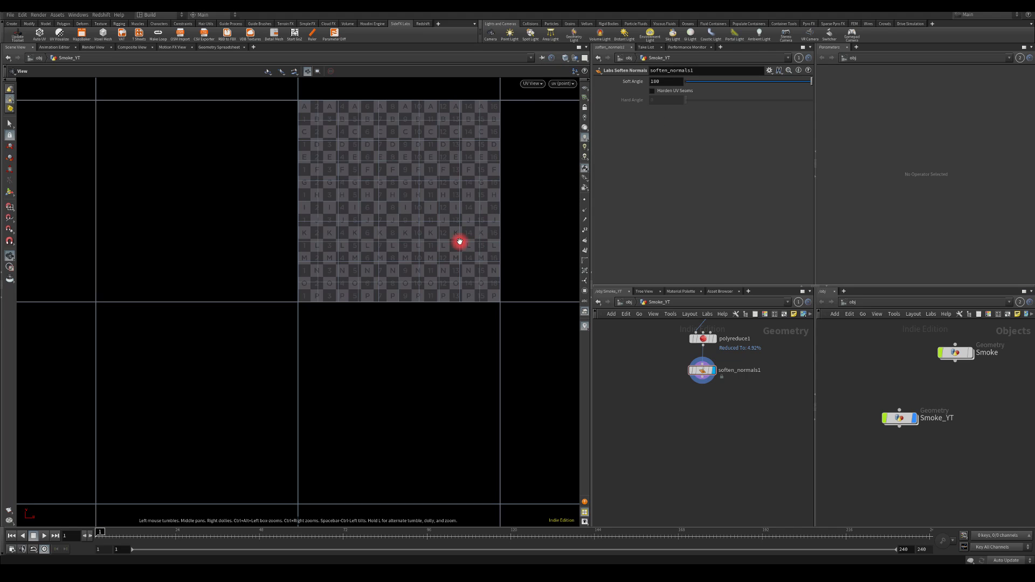
{"action": "middle_click_drag", "start_coordinate": [417, 192], "coordinate": [309, 310]}
{"action": "scroll", "coordinate": [309, 310], "scroll_direction": "up", "scroll_amount": 3}
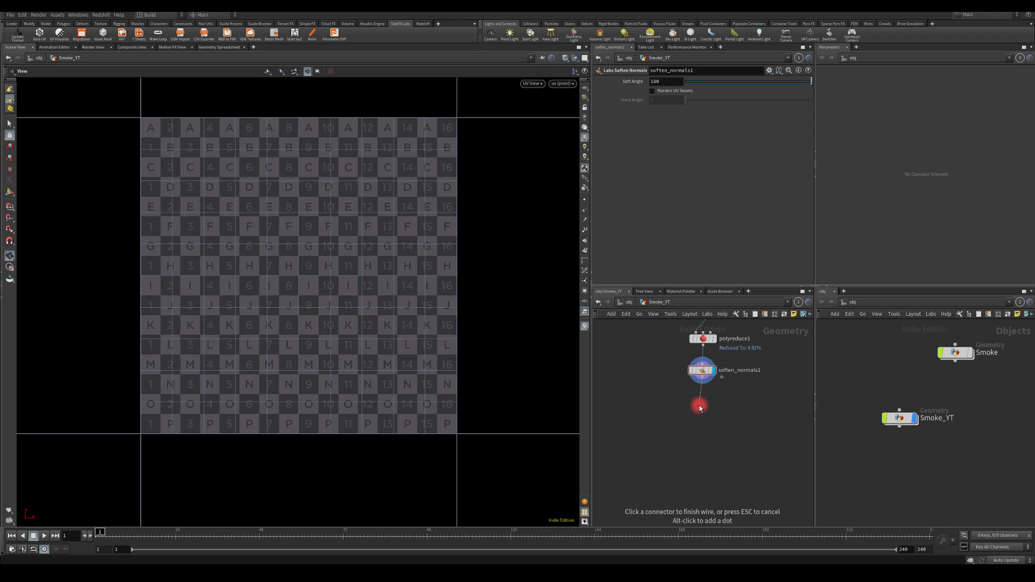
Append a Labs Auto UV node to soften_normals1 and display it.
{"action": "key", "text": "Tab"}
{"action": "type", "text": "aut"}
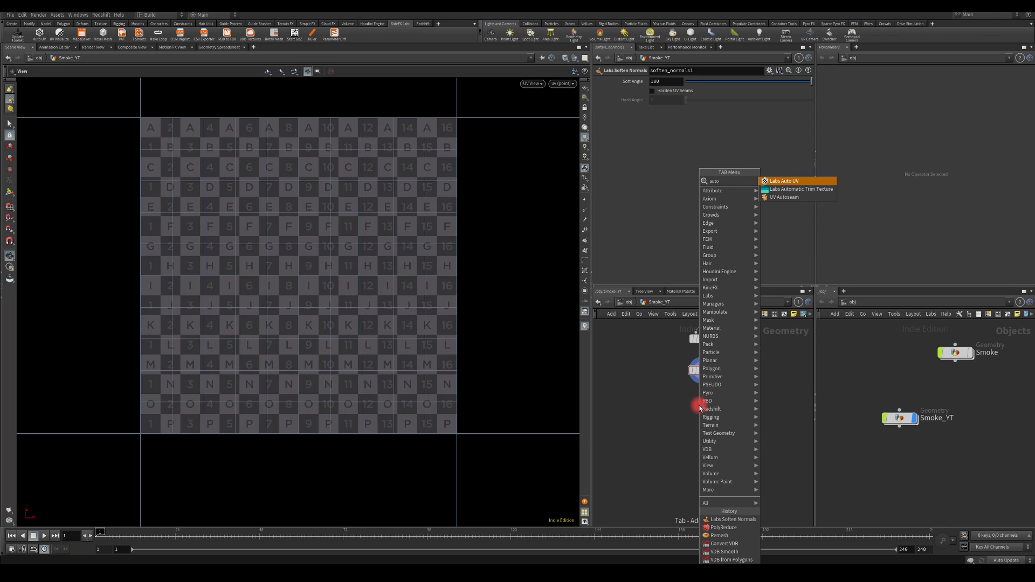
{"action": "key", "text": "Return"}
{"action": "left_click", "coordinate": [700, 405]}
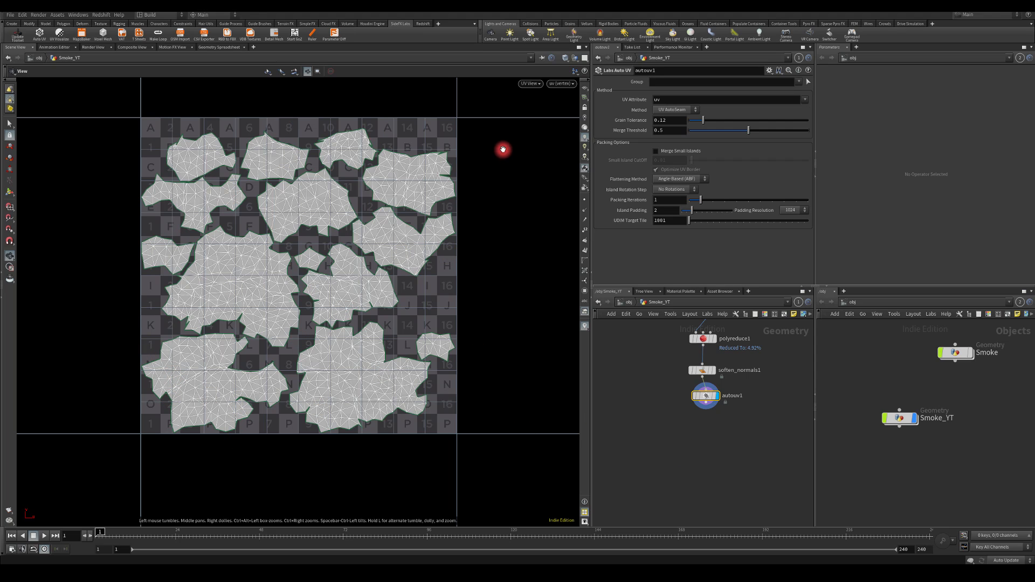
Set autouv1's Method to Cluster, compare 2 and 3 clusters, and leave Number of Clusters at 2.
{"action": "left_click", "coordinate": [674, 109]}
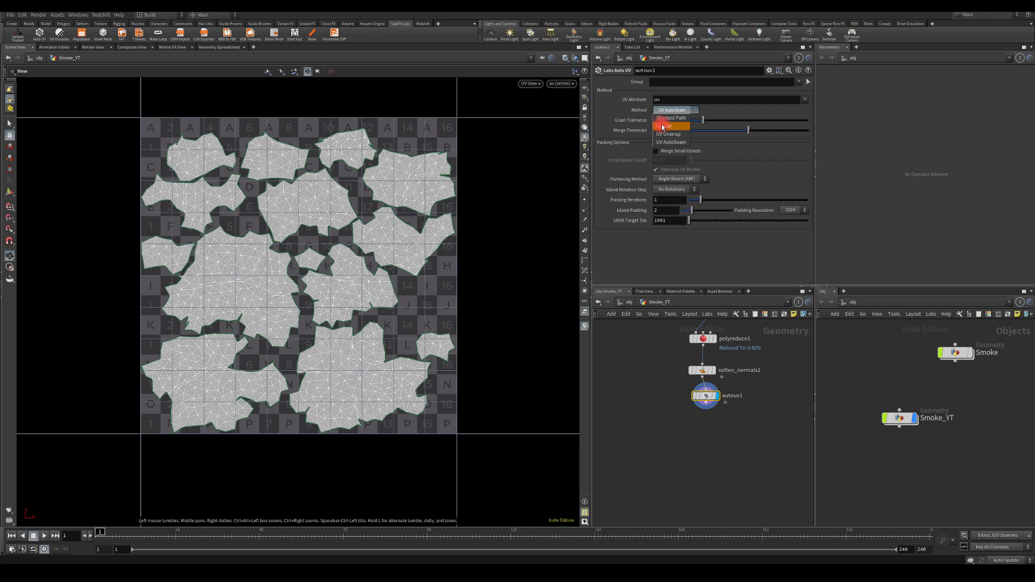
{"action": "left_click", "coordinate": [663, 126]}
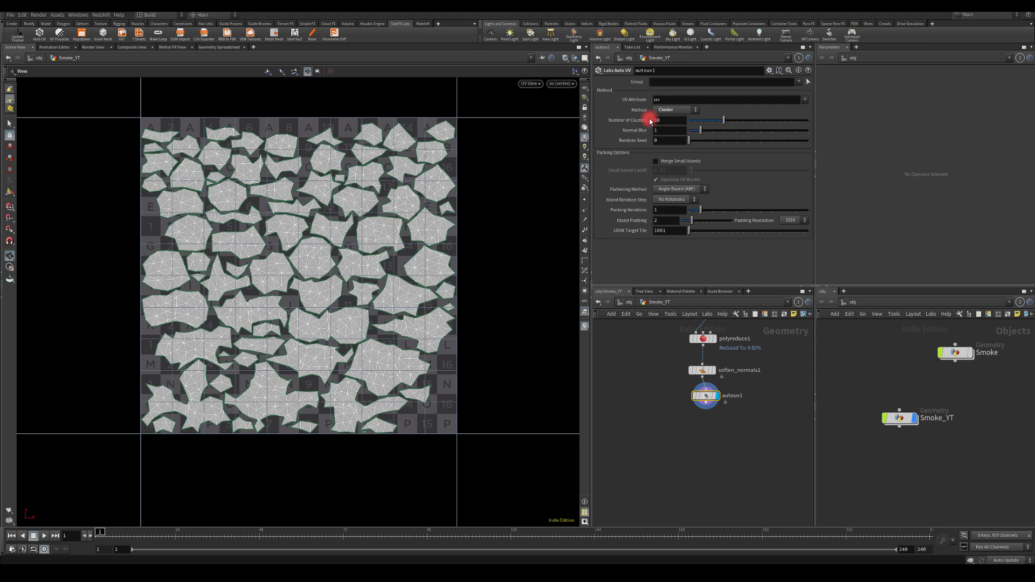
{"action": "left_click_drag", "start_coordinate": [663, 122], "coordinate": [609, 115]}
{"action": "type", "text": "2"}
{"action": "key", "text": "Return"}
{"action": "type", "text": "3"}
{"action": "key", "text": "Return"}
{"action": "type", "text": "2"}
{"action": "key", "text": "Return"}
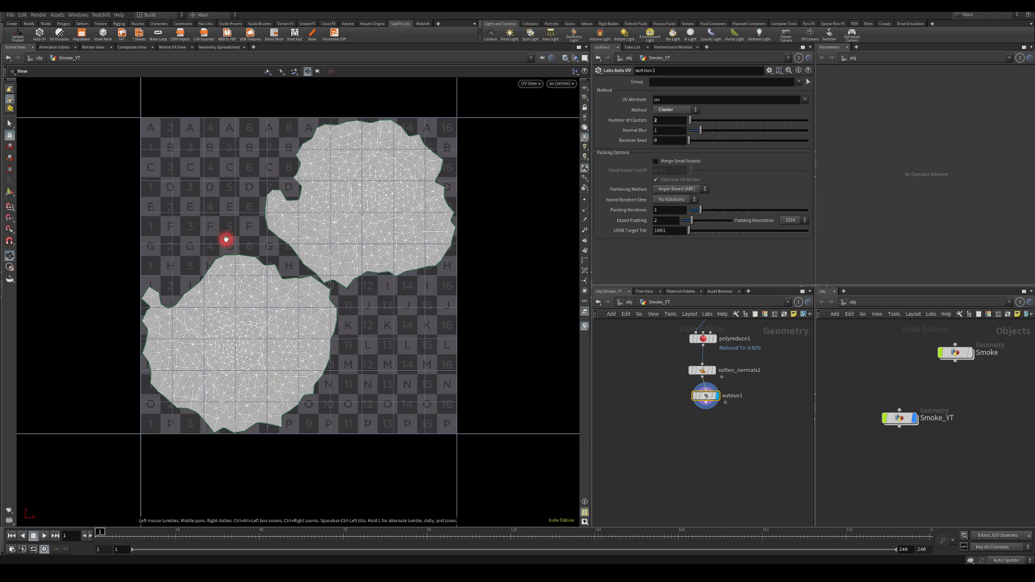
Append a Labs Calculate UV Distortion node to autouv1 and display it to visualize the stretching.
{"action": "key", "text": "Tab"}
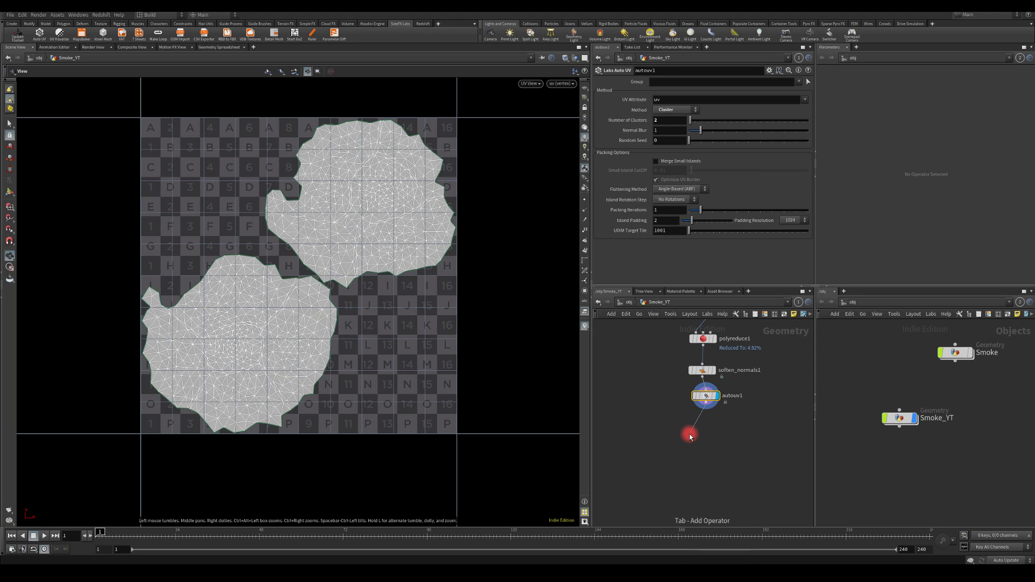
{"action": "type", "text": "di"}
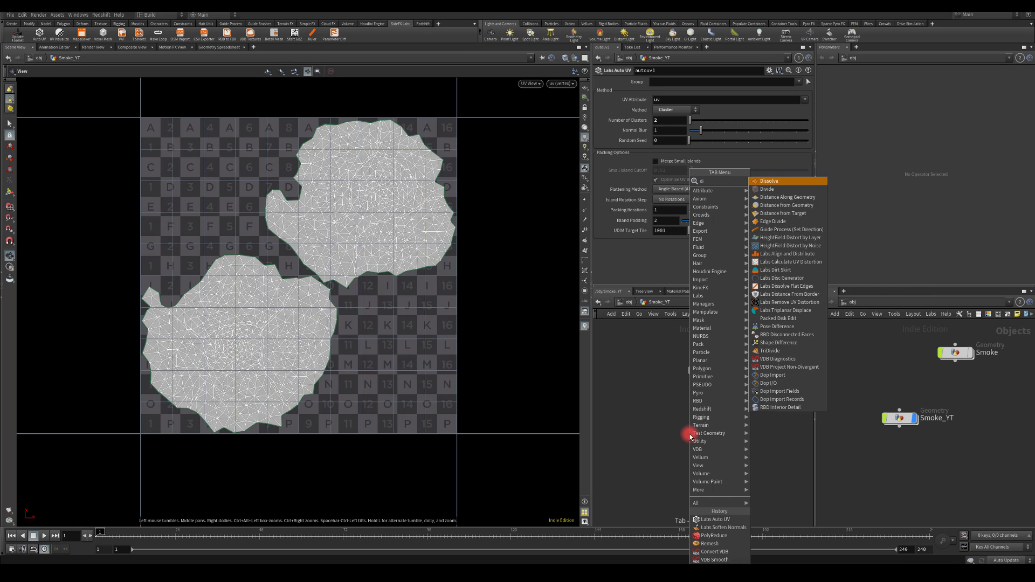
{"action": "type", "text": "sto"}
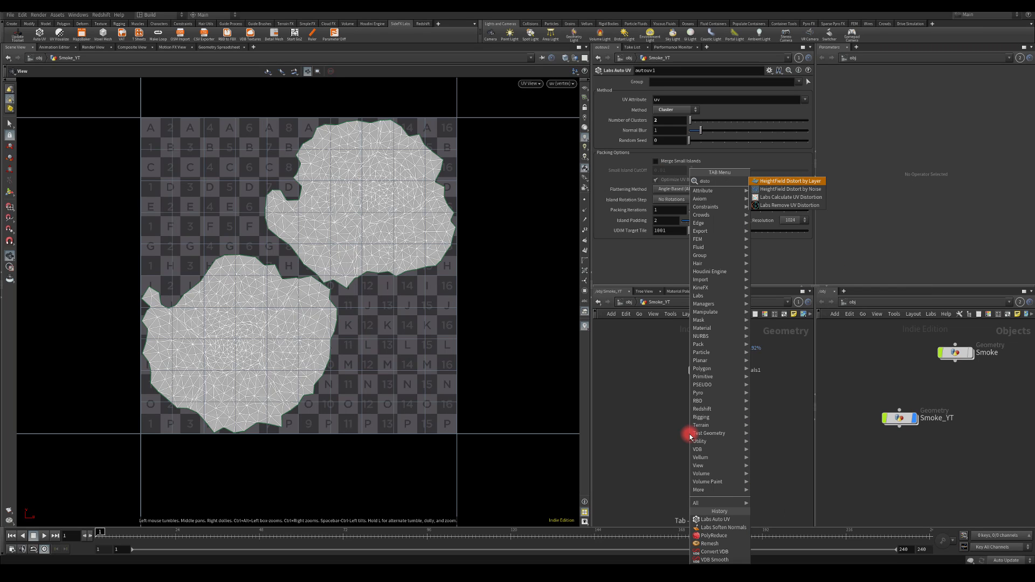
{"action": "key", "text": "Down"}
{"action": "key", "text": "Down"}
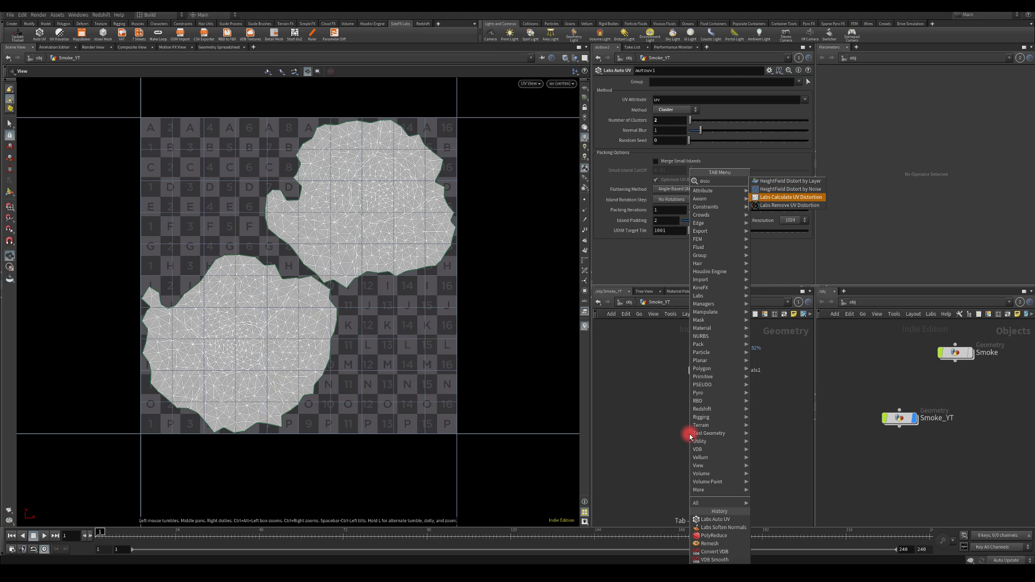
{"action": "key", "text": "Return"}
{"action": "left_click", "coordinate": [690, 437]}
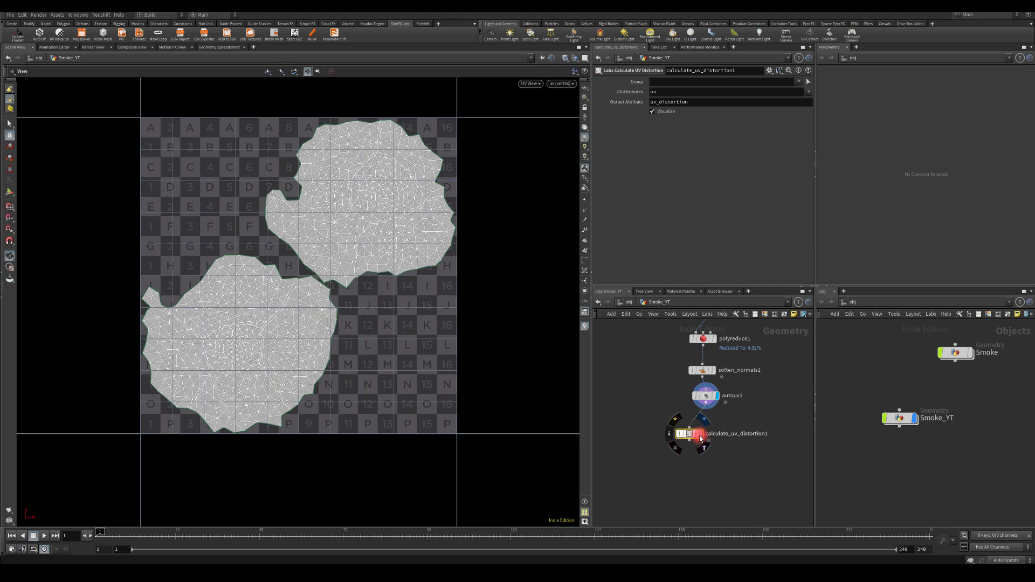
{"action": "left_click", "coordinate": [701, 440]}
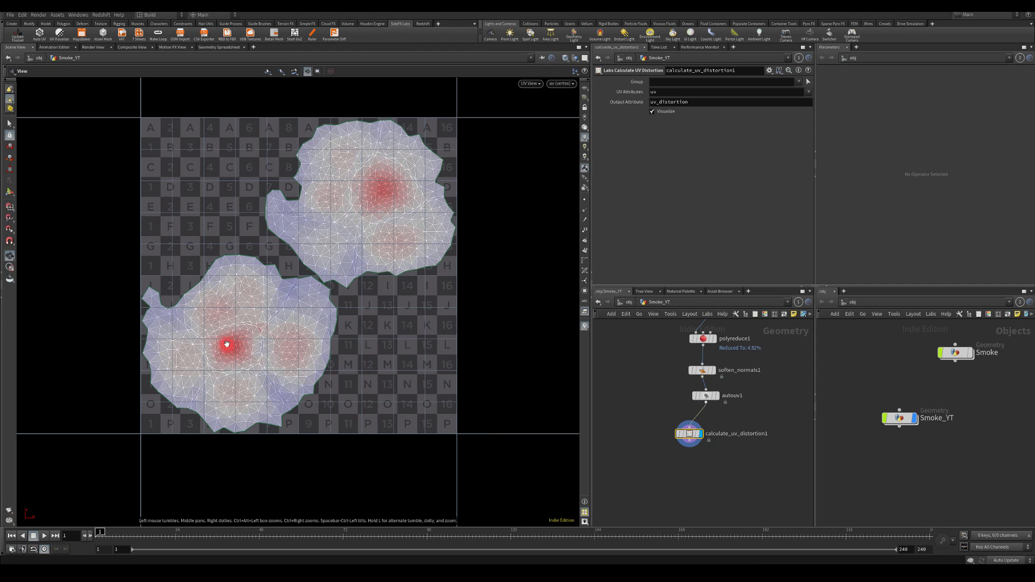
Set autouv1's Random Seed to 9 and its Number of Clusters to 4.
{"action": "left_click", "coordinate": [704, 396]}
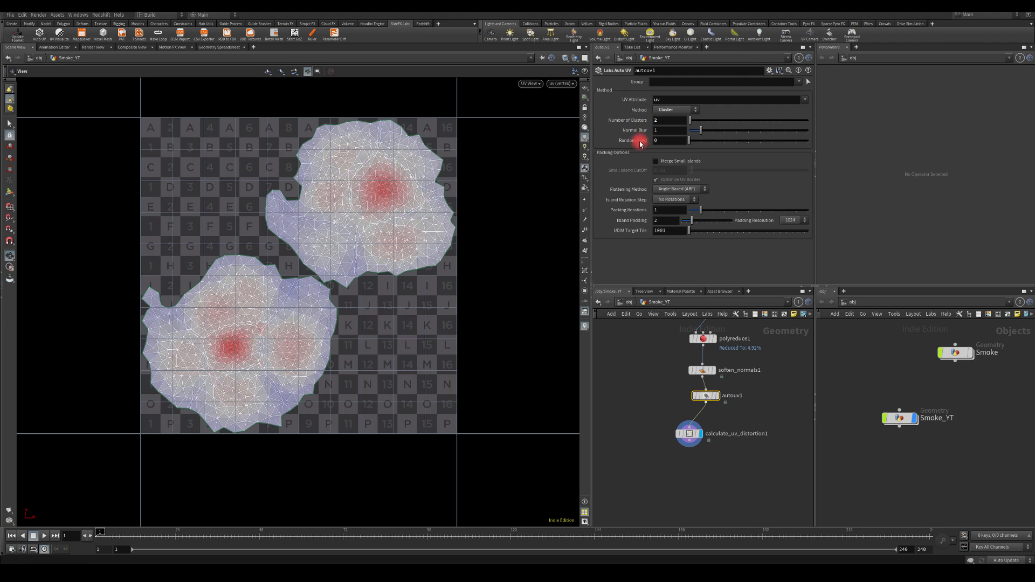
{"action": "left_click_drag", "start_coordinate": [710, 143], "coordinate": [775, 142]}
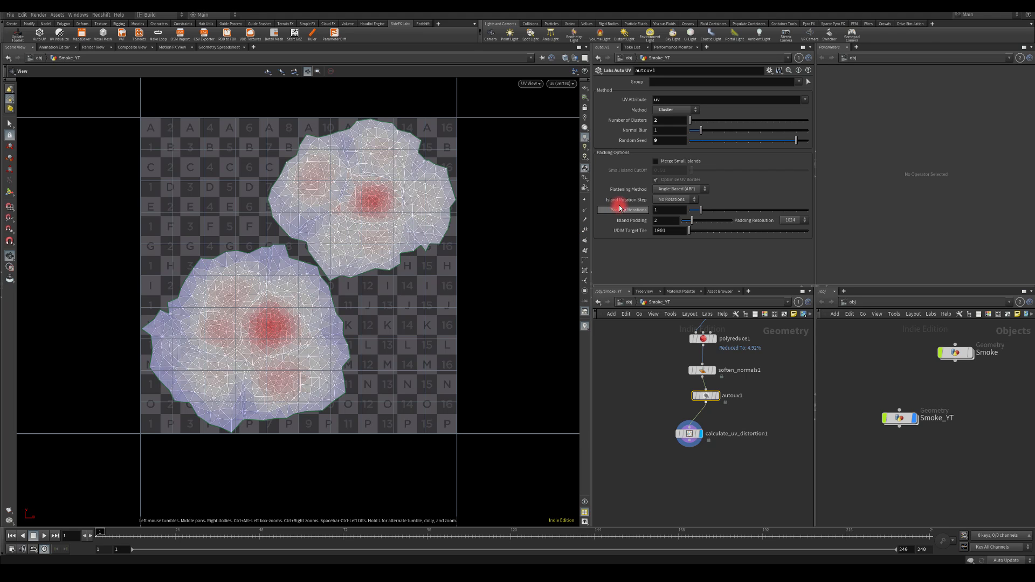
{"action": "left_click_drag", "start_coordinate": [715, 132], "coordinate": [539, 119]}
{"action": "type", "text": "4"}
{"action": "key", "text": "Return"}
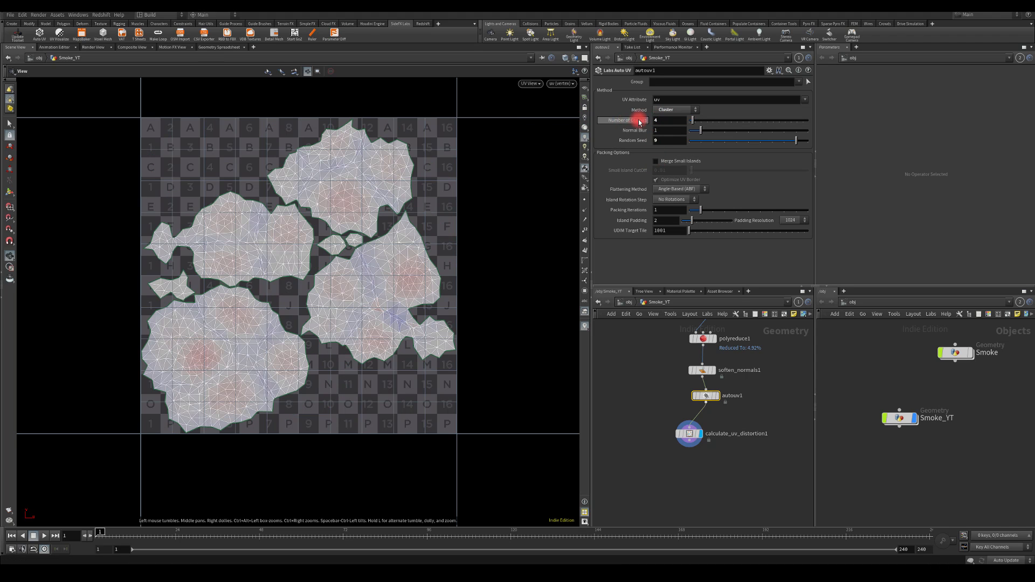
Set autouv1's Number of Clusters to 3, Random Seed to 4 and Normal Blur to 7.
{"action": "left_click_drag", "start_coordinate": [667, 121], "coordinate": [585, 119]}
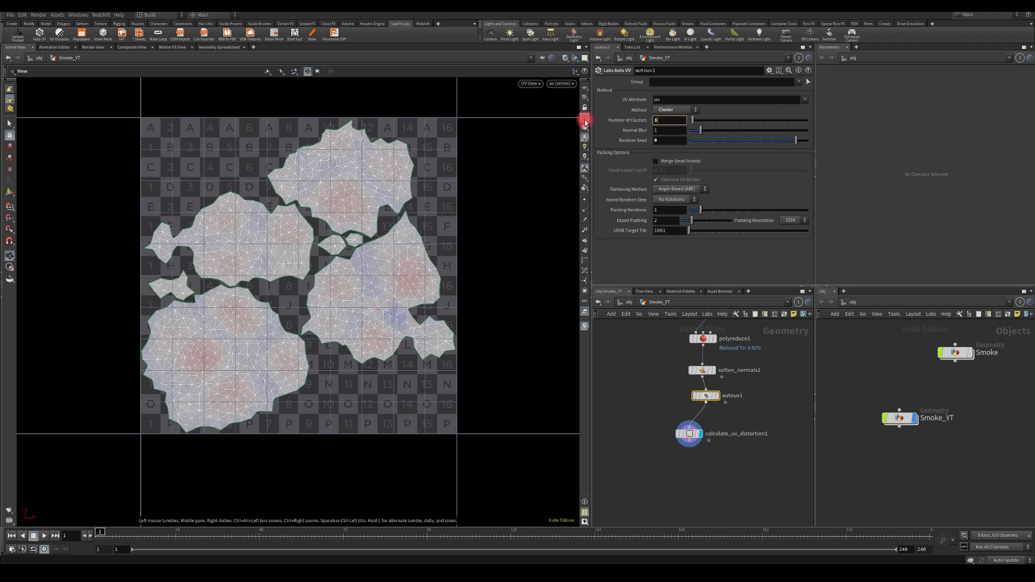
{"action": "type", "text": "3"}
{"action": "key", "text": "Return"}
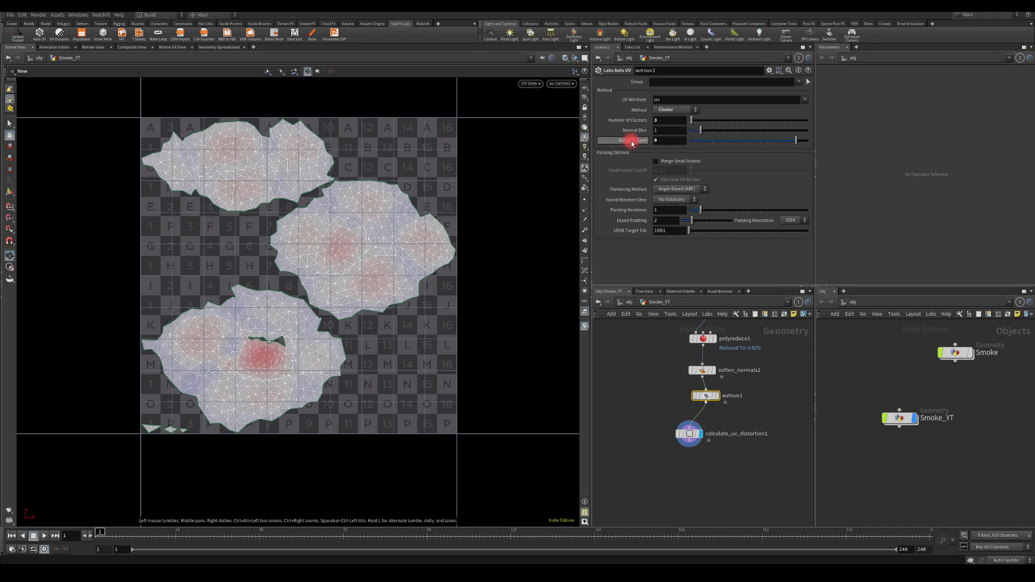
{"action": "mouse_move", "coordinate": [733, 140]}
{"action": "left_mouse_down"}
{"action": "mouse_move", "coordinate": [676, 141]}
{"action": "mouse_move", "coordinate": [748, 135]}
{"action": "mouse_move", "coordinate": [650, 131]}
{"action": "mouse_move", "coordinate": [731, 138]}
{"action": "left_mouse_up"}
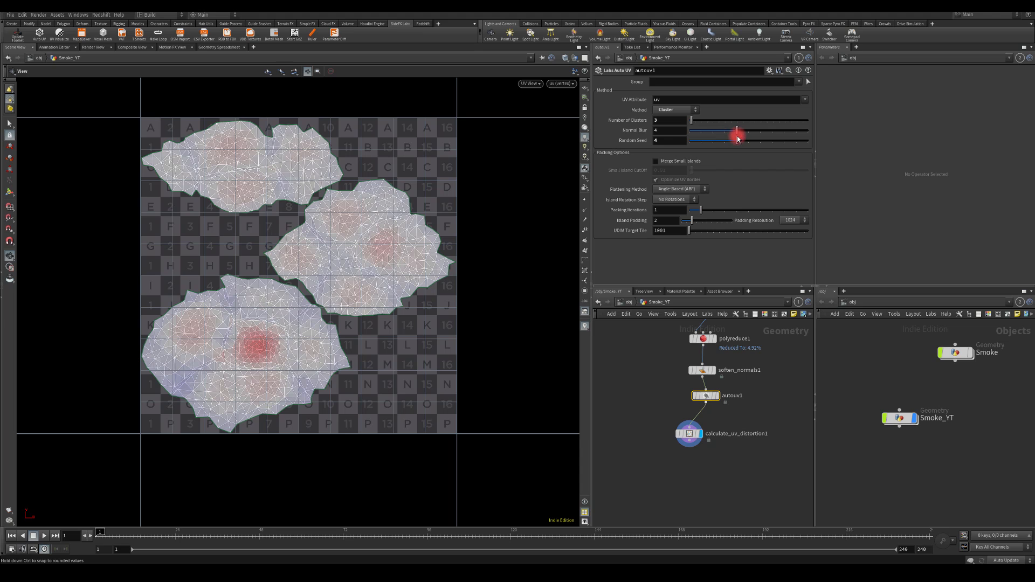
{"action": "left_click_drag", "start_coordinate": [737, 139], "coordinate": [772, 140]}
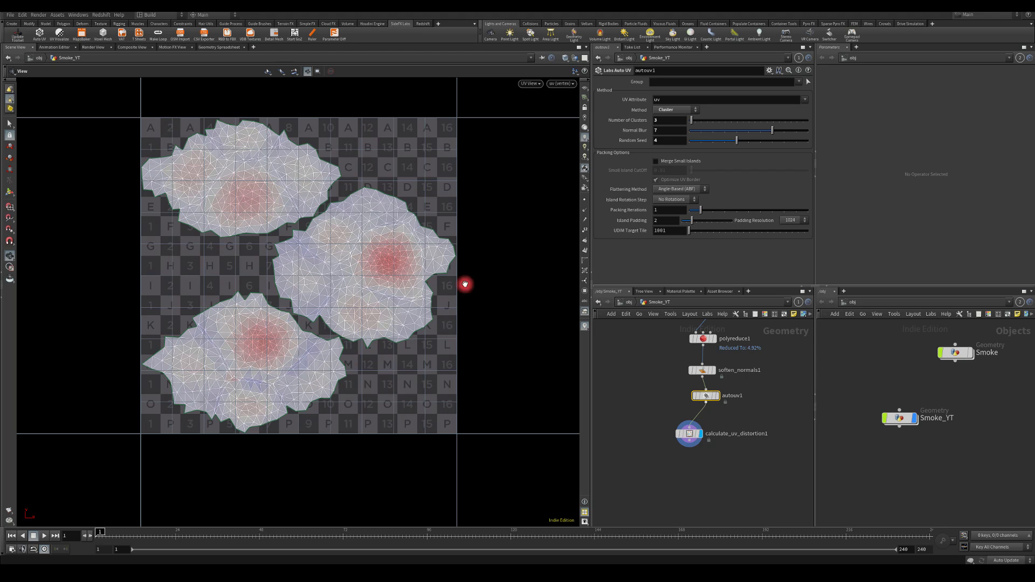
Compare 2 clusters and 1 cluster on autouv1, and leave Number of Clusters at 2.
{"action": "left_click", "coordinate": [668, 120]}
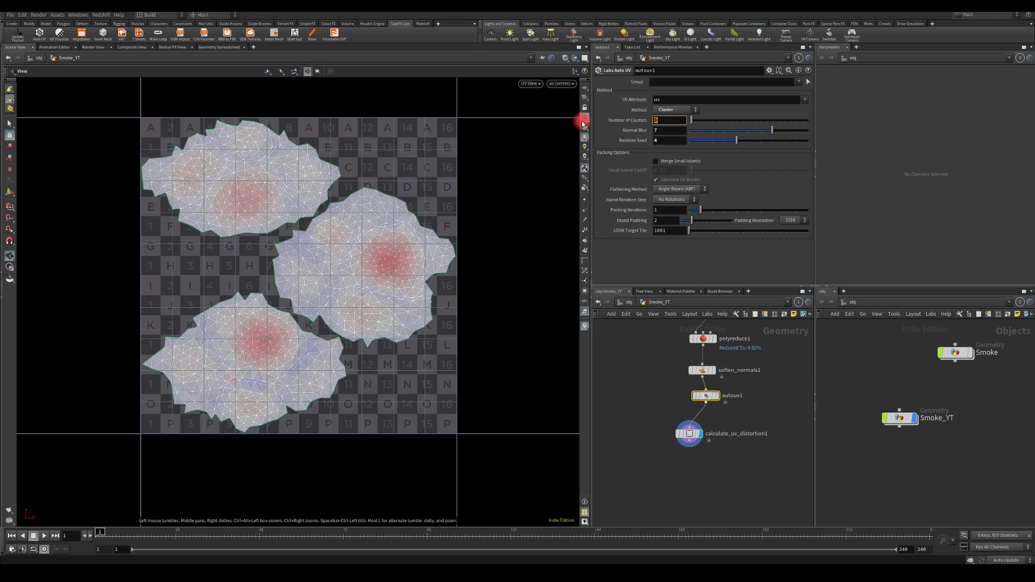
{"action": "type", "text": "2"}
{"action": "key", "text": "Return"}
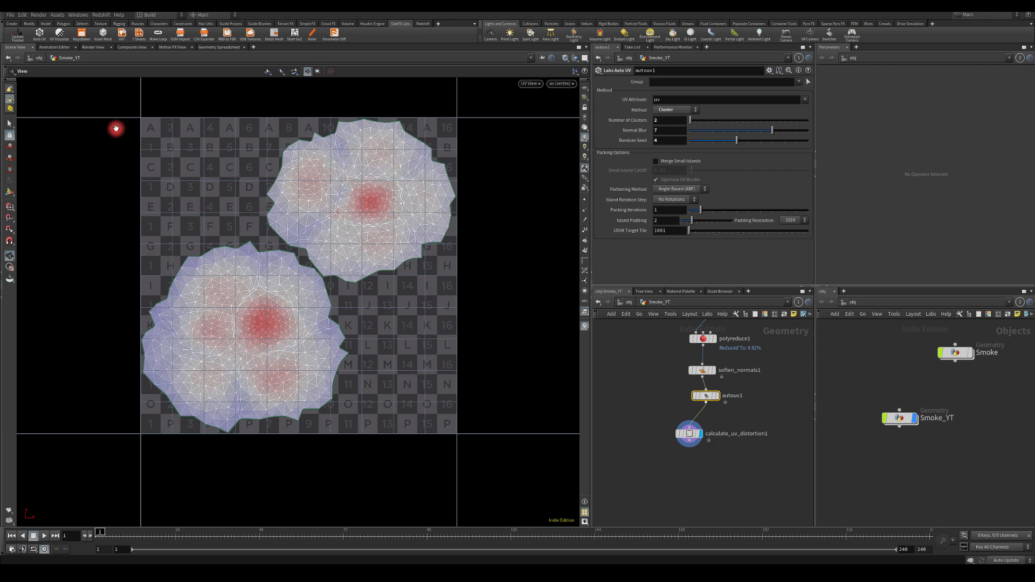
{"action": "scroll", "coordinate": [656, 121], "scroll_direction": "up", "scroll_amount": 1}
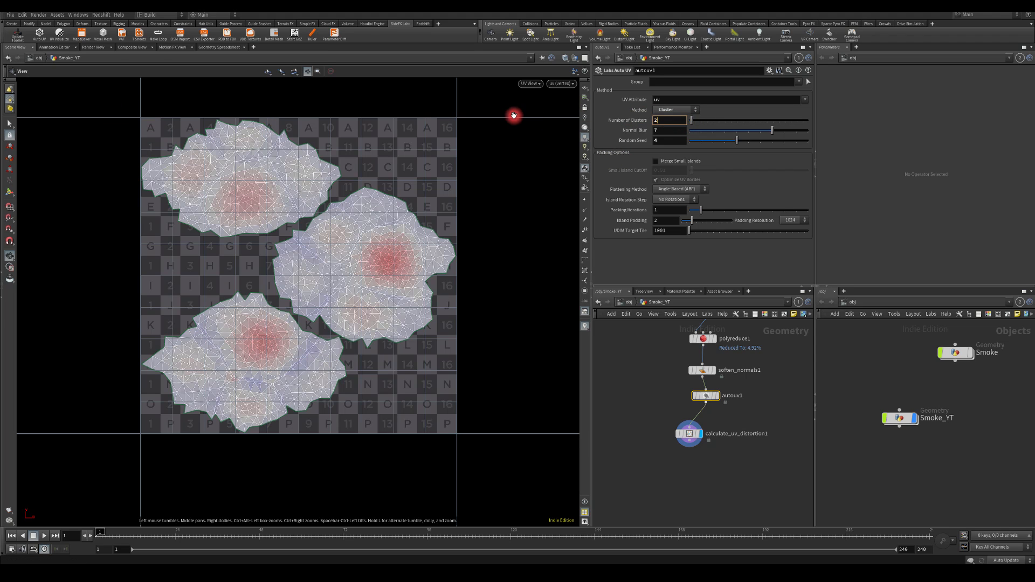
{"action": "scroll", "coordinate": [677, 120], "scroll_direction": "down", "scroll_amount": 1}
{"action": "scroll", "coordinate": [676, 120], "scroll_direction": "up", "scroll_amount": 1}
{"action": "middle_click_drag", "start_coordinate": [657, 119], "coordinate": [572, 112]}
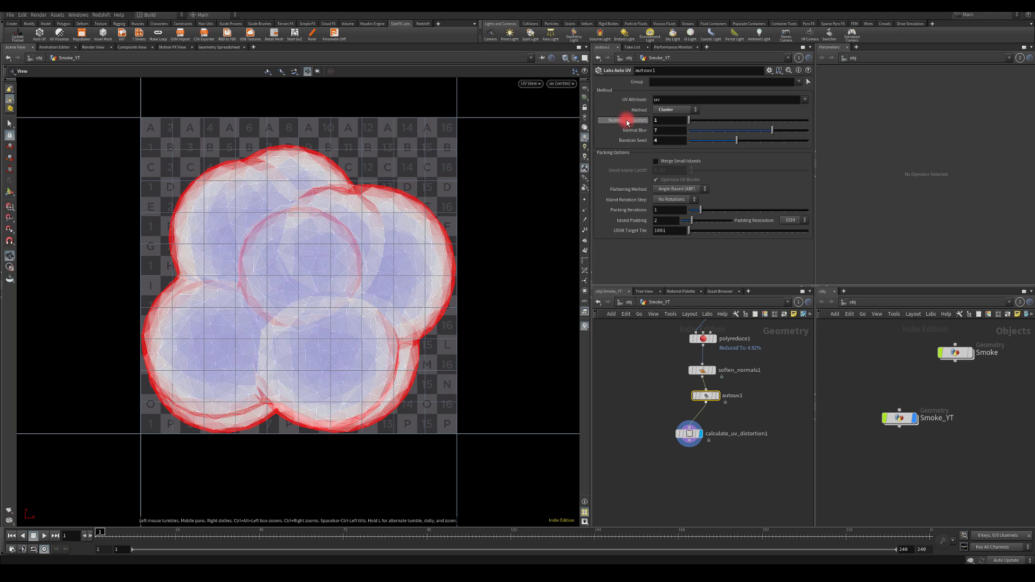
{"action": "left_click_drag", "start_coordinate": [658, 121], "coordinate": [581, 119]}
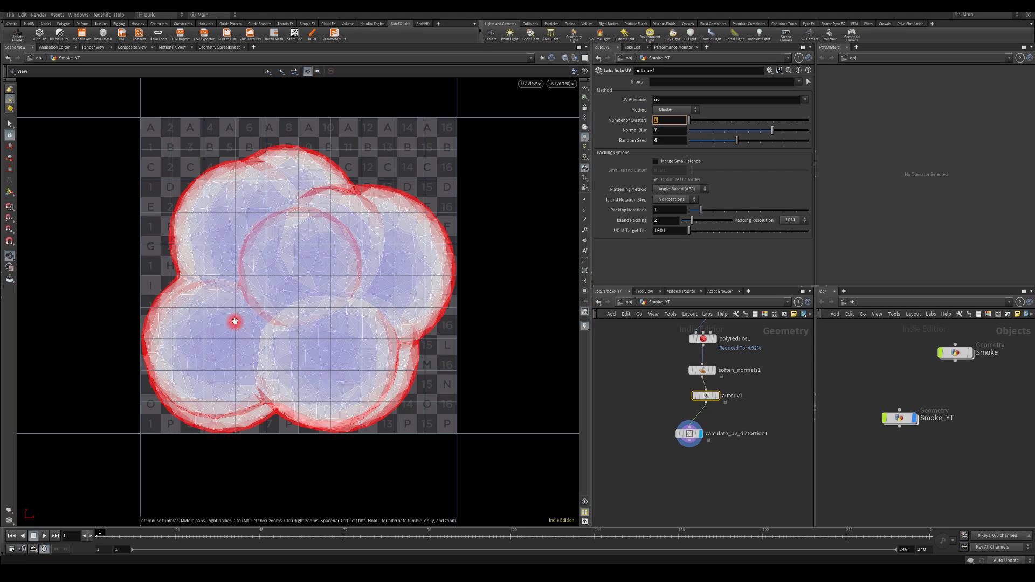
{"action": "type", "text": "2"}
{"action": "key", "text": "Return"}
{"action": "left_click", "coordinate": [641, 157]}
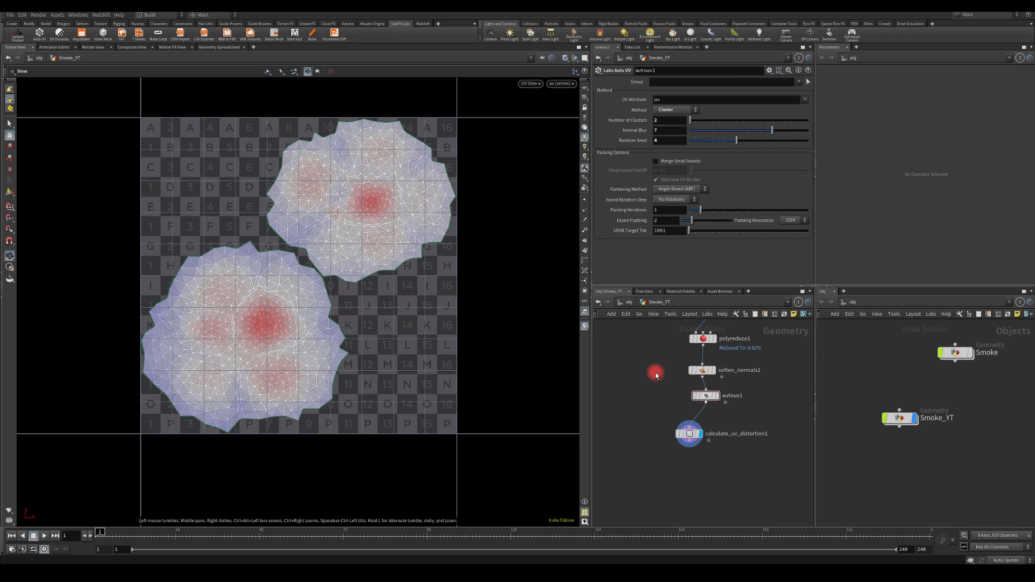
Move calculate_uv_distortion1 aside as a separate branch beneath autouv1.
{"action": "left_click_drag", "start_coordinate": [685, 443], "coordinate": [705, 424]}
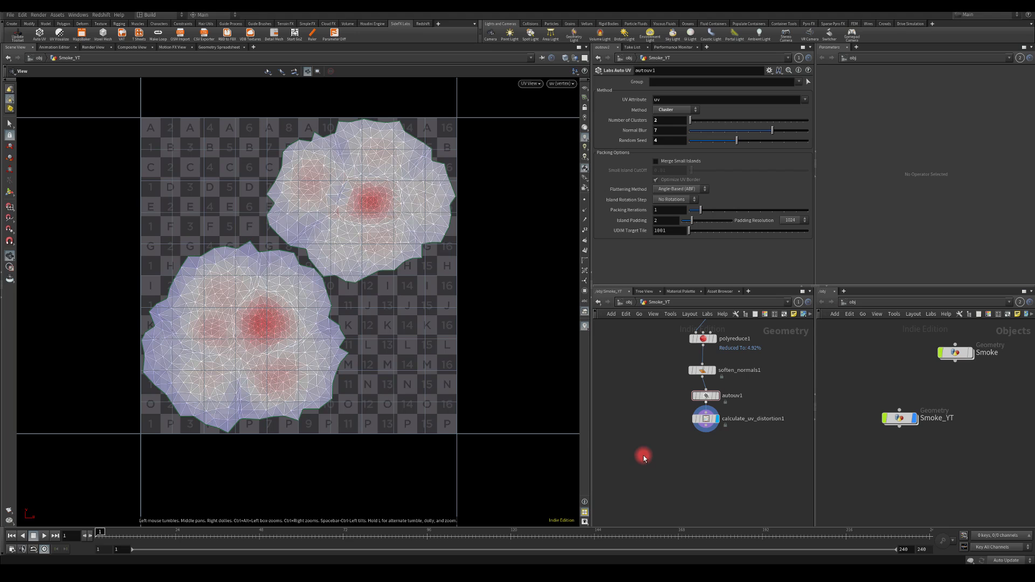
{"action": "middle_click_drag", "start_coordinate": [644, 458], "coordinate": [635, 413]}
{"action": "left_click_drag", "start_coordinate": [687, 390], "coordinate": [612, 384]}
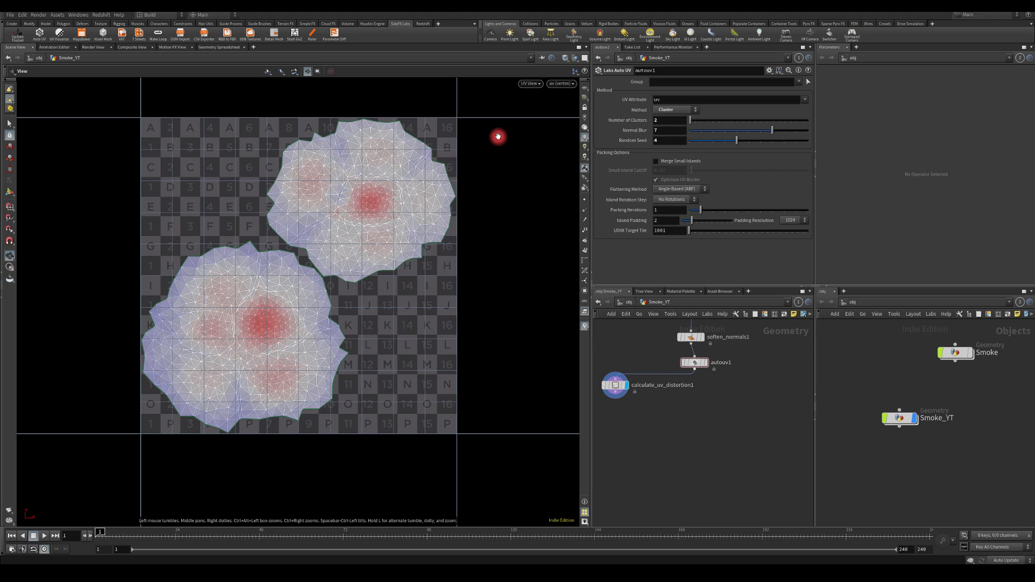
Switch the viewport from UV to the perspective view and display autouv1.
{"action": "left_click", "coordinate": [530, 86]}
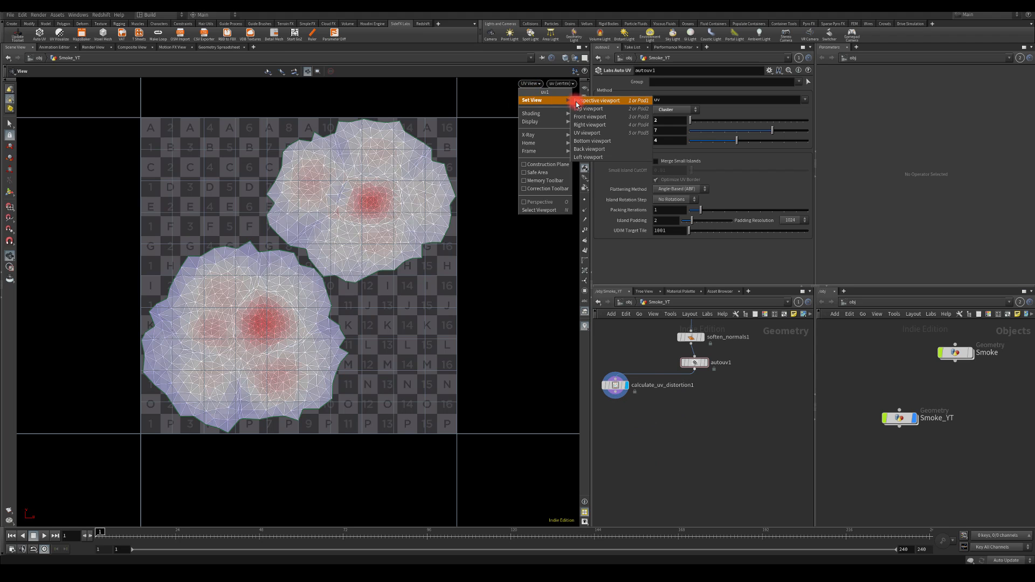
{"action": "left_click", "coordinate": [543, 103]}
{"action": "left_click_drag", "start_coordinate": [323, 299], "coordinate": [420, 386]}
{"action": "left_click", "coordinate": [700, 363]}
{"action": "left_click", "coordinate": [709, 366]}
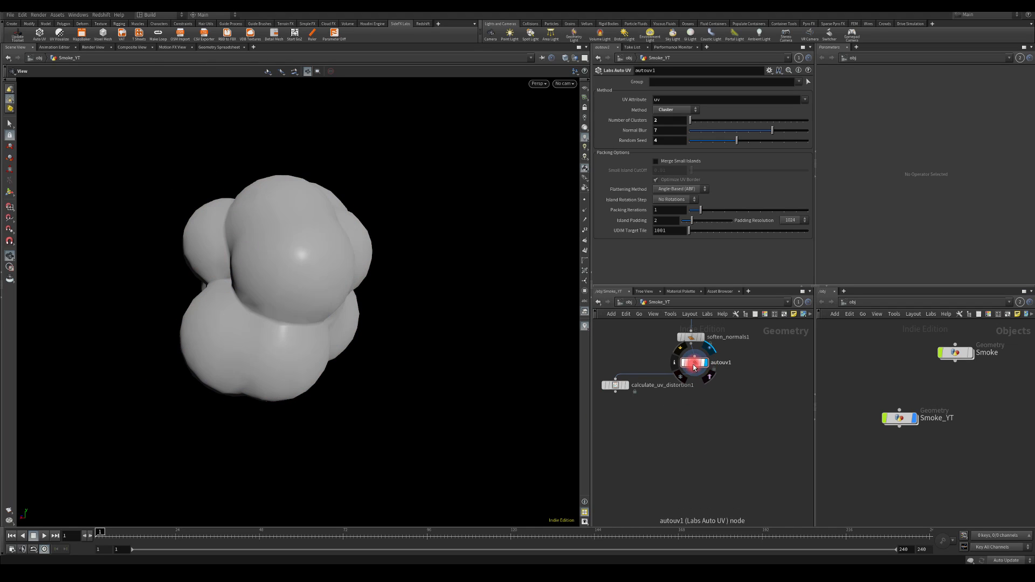
Append a Transform node to autouv1's output and display it.
{"action": "left_click_drag", "start_coordinate": [694, 370], "coordinate": [697, 432]}
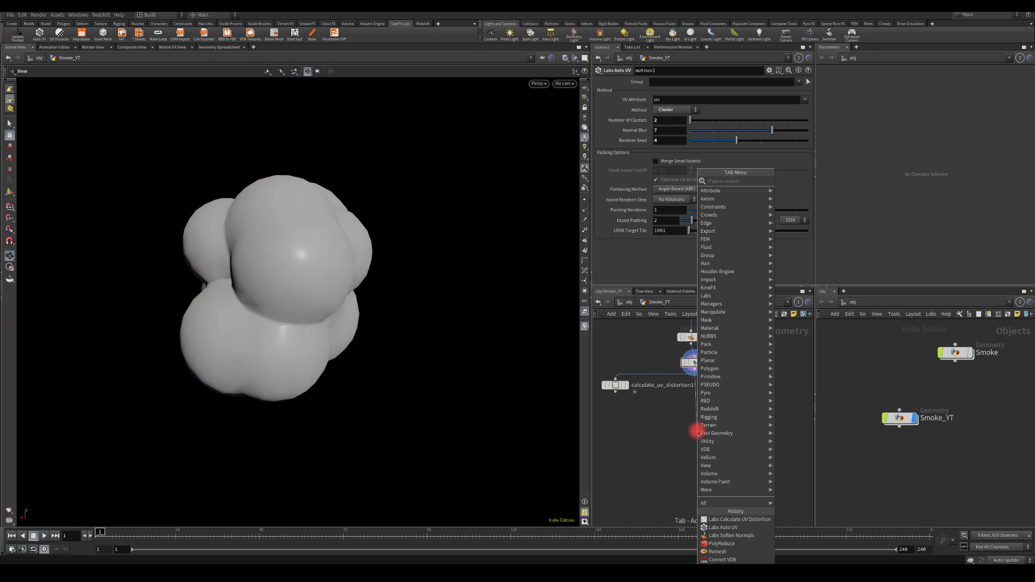
{"action": "type", "text": "tra"}
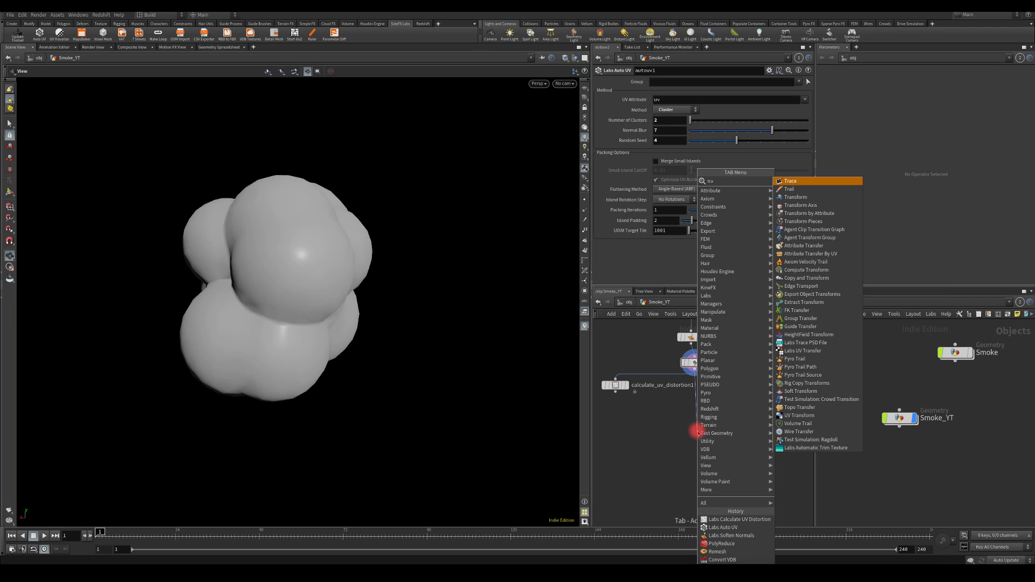
{"action": "key", "text": "Down"}
{"action": "key", "text": "Down"}
{"action": "key", "text": "Return"}
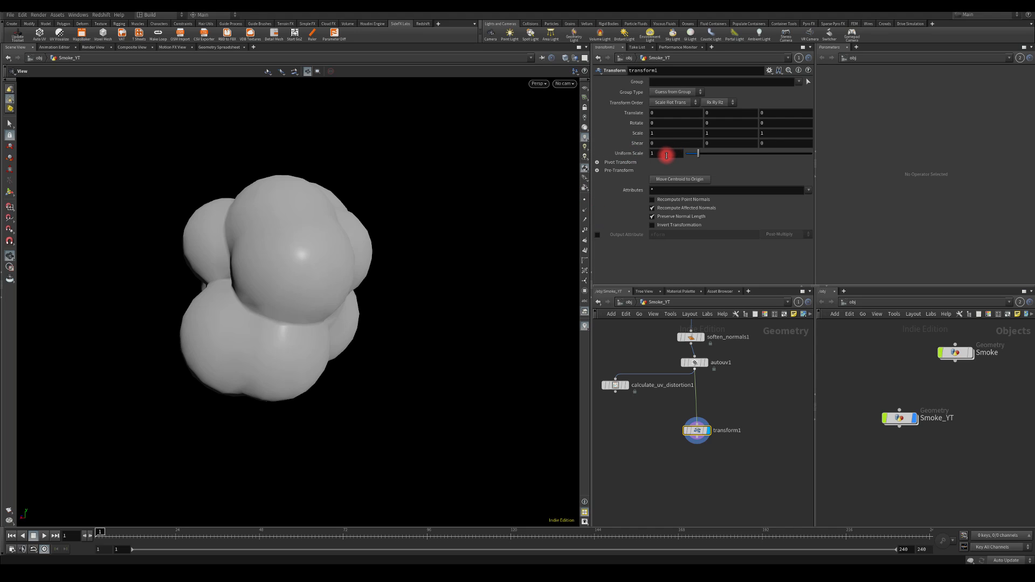
Set transform1's Uniform Scale to 50 and frame the enlarged smoke mesh in the viewport.
{"action": "left_click", "coordinate": [665, 155]}
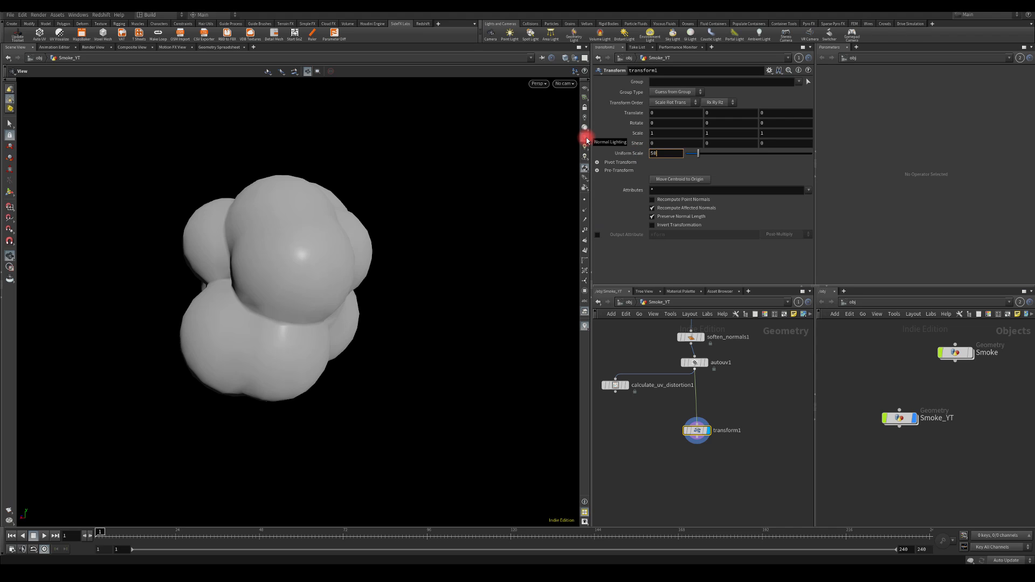
{"action": "key", "text": "Return"}
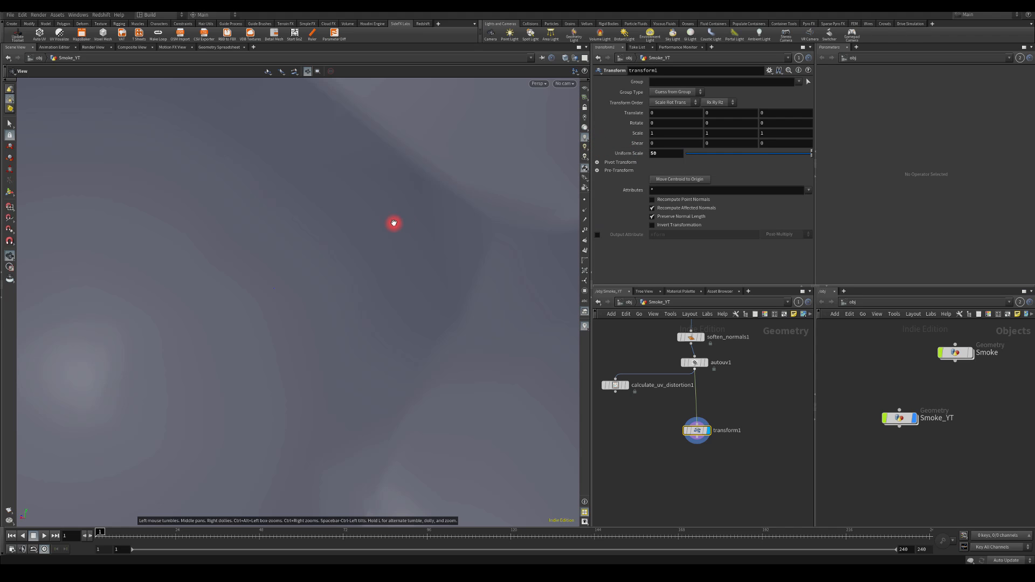
{"action": "left_click_drag", "start_coordinate": [393, 222], "coordinate": [279, 408]}
{"action": "key", "text": "f"}
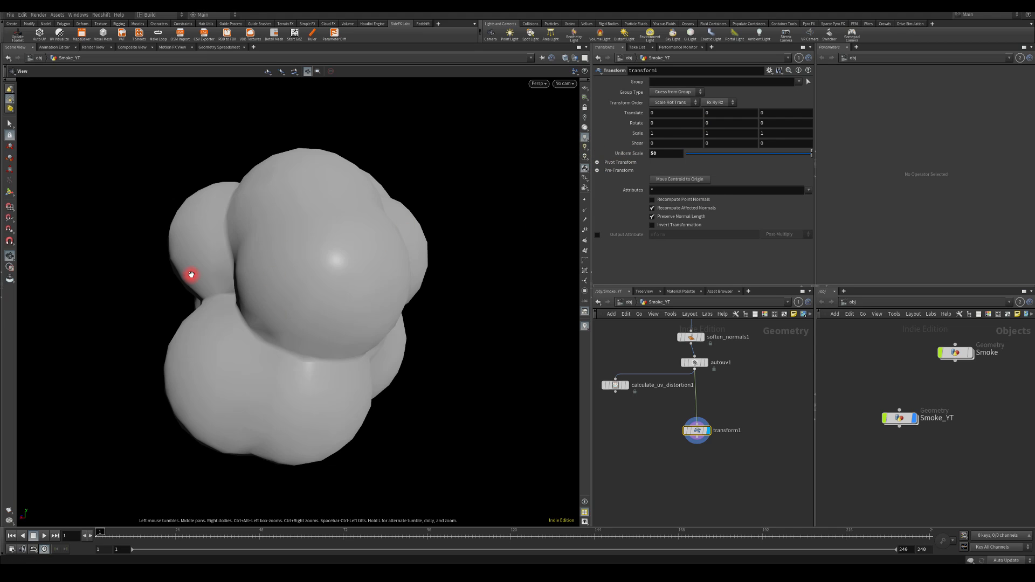
{"action": "left_click_drag", "start_coordinate": [253, 180], "coordinate": [293, 166]}
{"action": "mouse_move", "coordinate": [393, 155]}
{"action": "left_mouse_down"}
{"action": "mouse_move", "coordinate": [365, 162]}
{"action": "mouse_move", "coordinate": [402, 194]}
{"action": "mouse_move", "coordinate": [307, 225]}
{"action": "mouse_move", "coordinate": [418, 213]}
{"action": "mouse_move", "coordinate": [532, 104]}
{"action": "left_mouse_up"}
{"action": "key", "text": "f"}
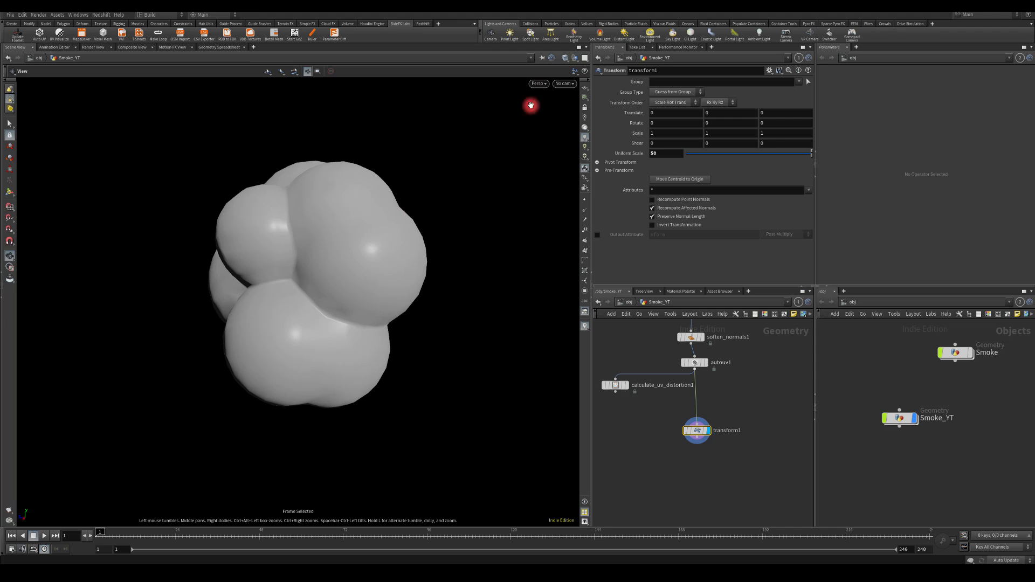
Show the reference grid in the viewport to judge the mesh's position.
{"action": "left_click", "coordinate": [539, 84]}
{"action": "left_click", "coordinate": [516, 91]}
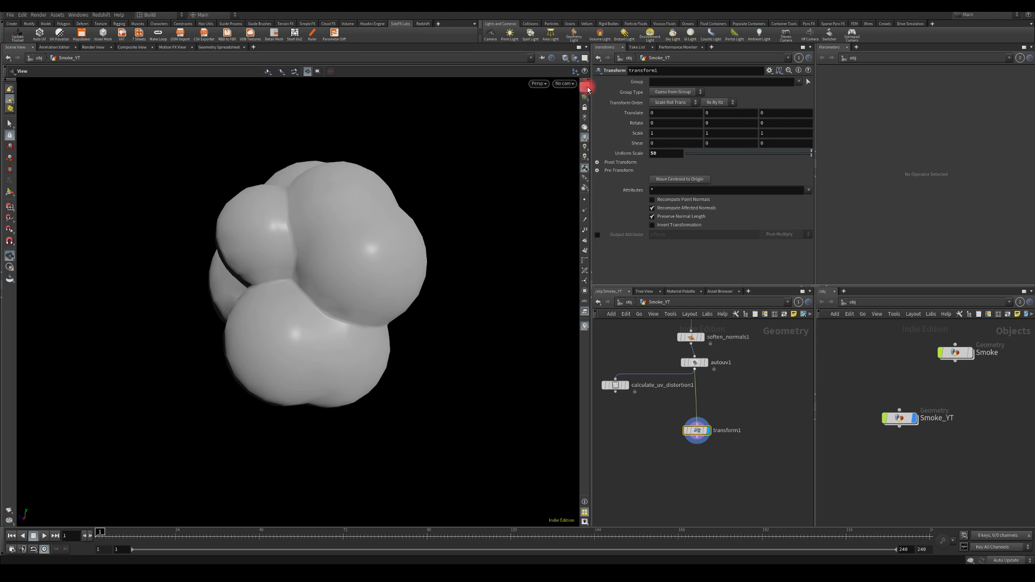
{"action": "left_click", "coordinate": [585, 87]}
{"action": "left_click_drag", "start_coordinate": [409, 195], "coordinate": [249, 224]}
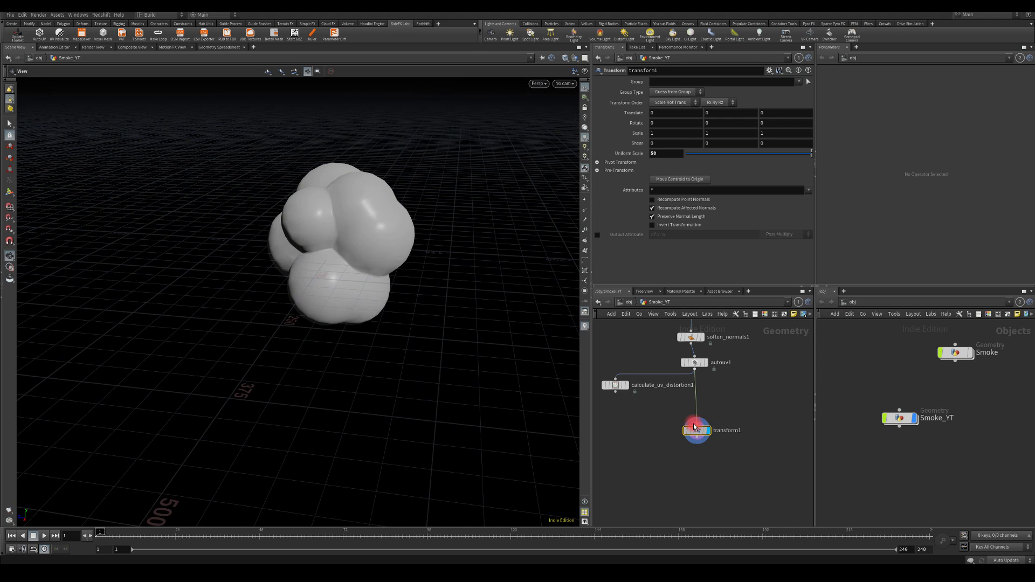
Align transform1 under autouv1, append a Labs Axis Align node to it and display the new node.
{"action": "left_click_drag", "start_coordinate": [693, 427], "coordinate": [694, 410]}
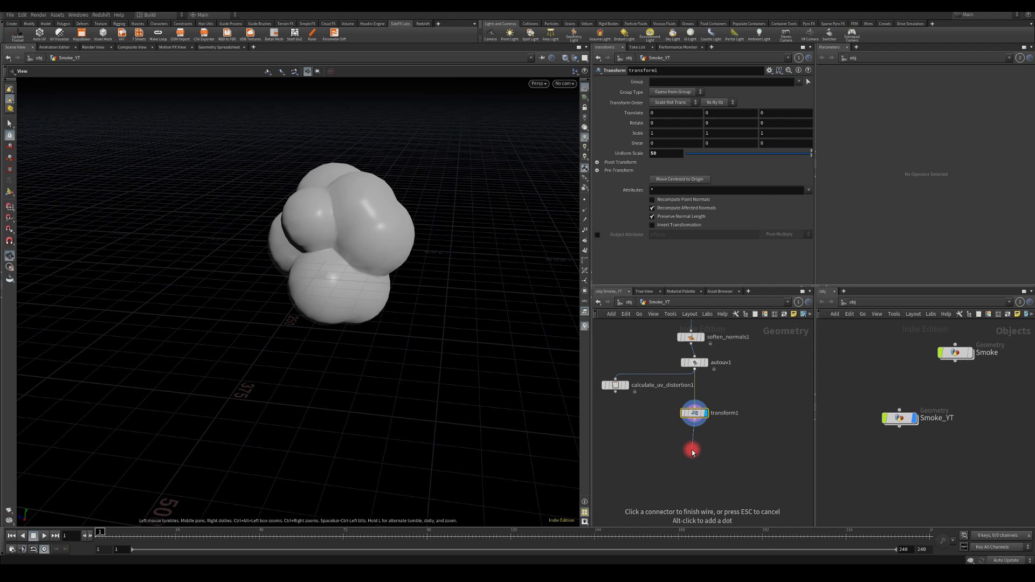
{"action": "key", "text": "Tab"}
{"action": "type", "text": "align"}
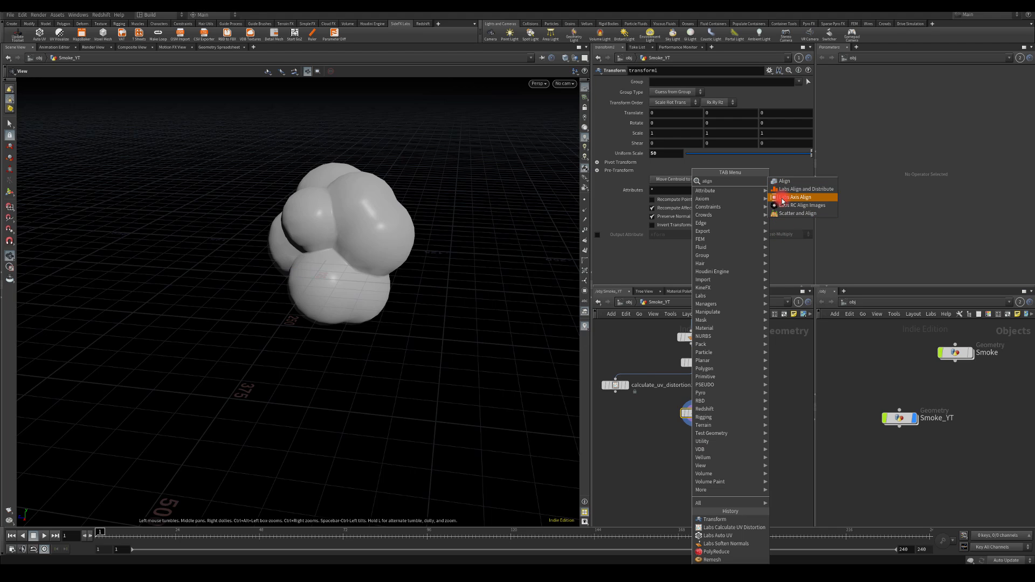
{"action": "left_click", "coordinate": [783, 197]}
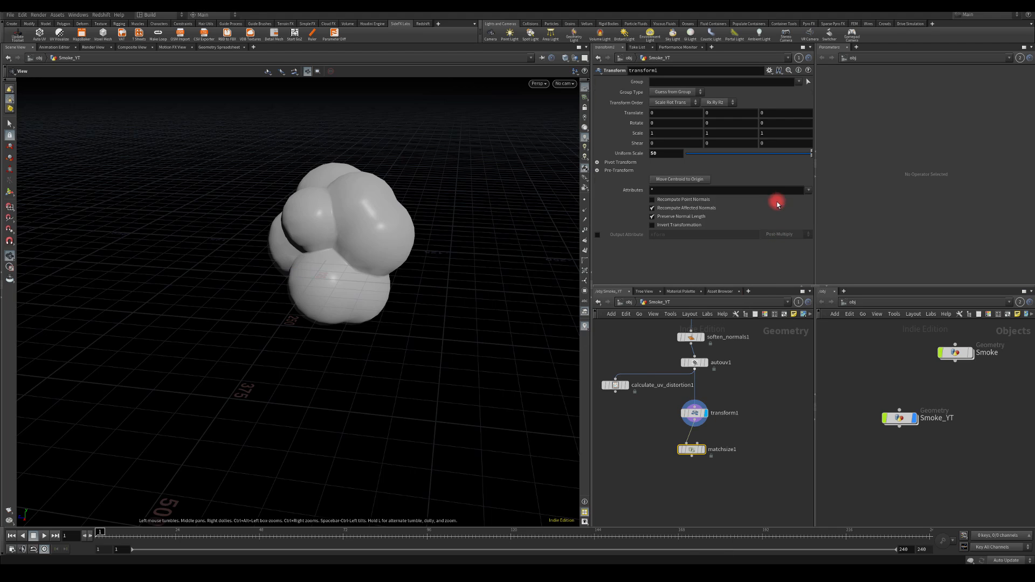
{"action": "left_click", "coordinate": [697, 453]}
{"action": "left_click_drag", "start_coordinate": [697, 451], "coordinate": [700, 441]}
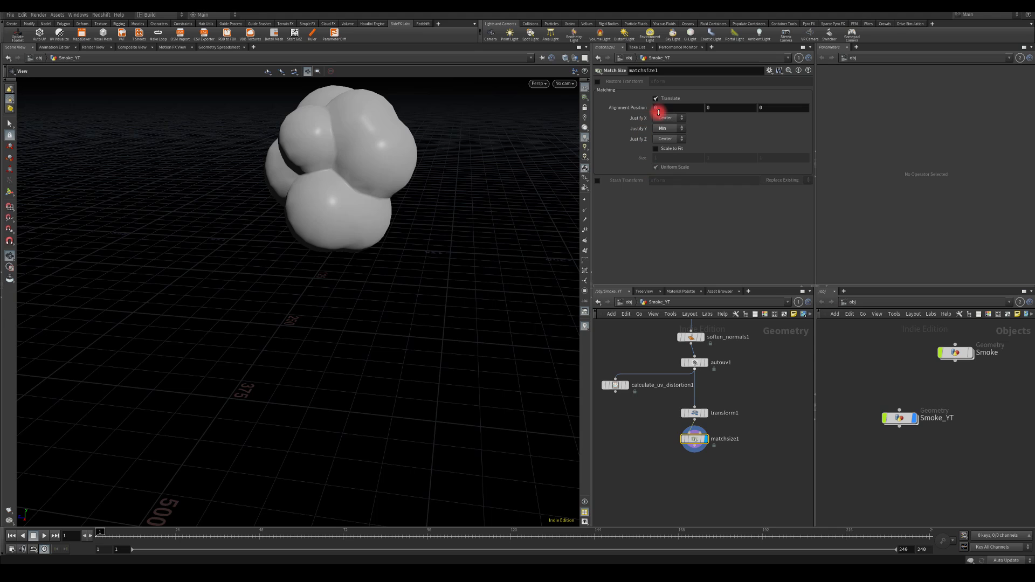
Set matchsize1's Justify Y to Center so the mesh is centred on the origin vertically.
{"action": "left_click", "coordinate": [666, 129]}
{"action": "left_click", "coordinate": [668, 153]}
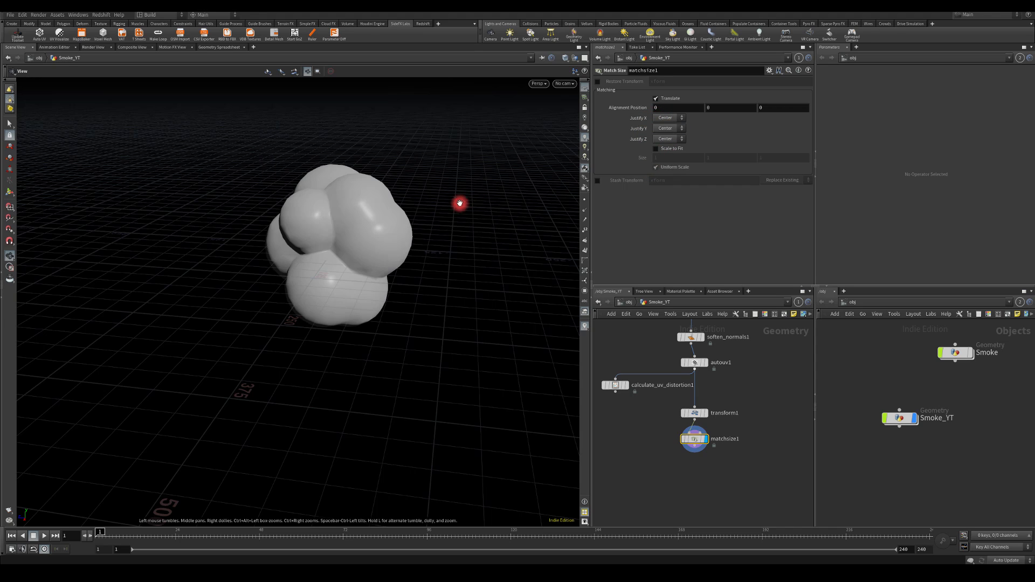
{"action": "left_click_drag", "start_coordinate": [326, 286], "coordinate": [322, 225]}
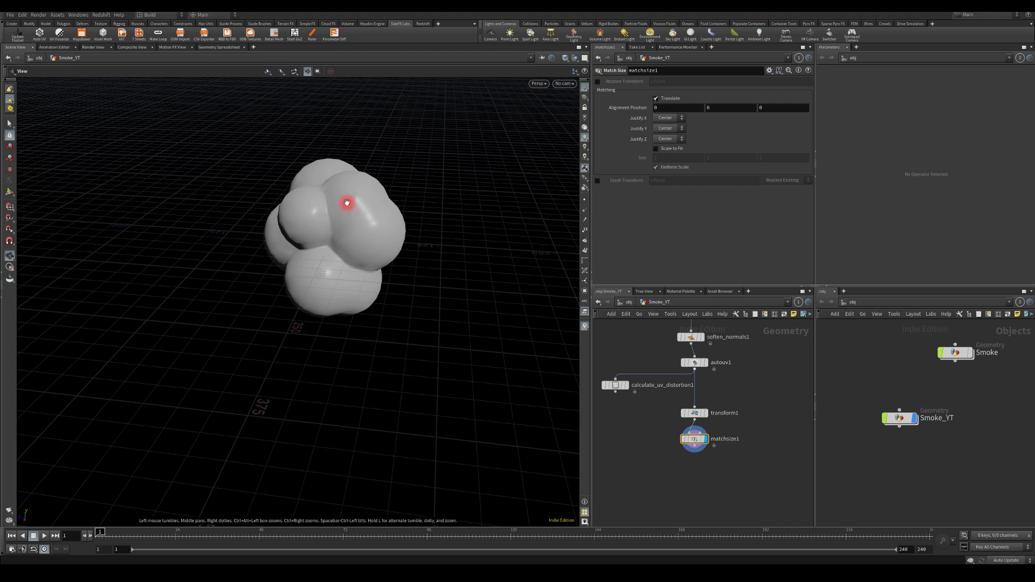
Try offsetting matchsize1's Alignment Position, and undo the offsets.
{"action": "mouse_move", "coordinate": [658, 107]}
{"action": "middle_mouse_down"}
{"action": "mouse_move", "coordinate": [963, 119]}
{"action": "mouse_move", "coordinate": [388, 111]}
{"action": "mouse_move", "coordinate": [840, 120]}
{"action": "mouse_move", "coordinate": [694, 108]}
{"action": "mouse_move", "coordinate": [806, 120]}
{"action": "mouse_move", "coordinate": [270, 132]}
{"action": "mouse_move", "coordinate": [658, 108]}
{"action": "middle_mouse_up"}
{"action": "key", "text": "ctrl+z"}
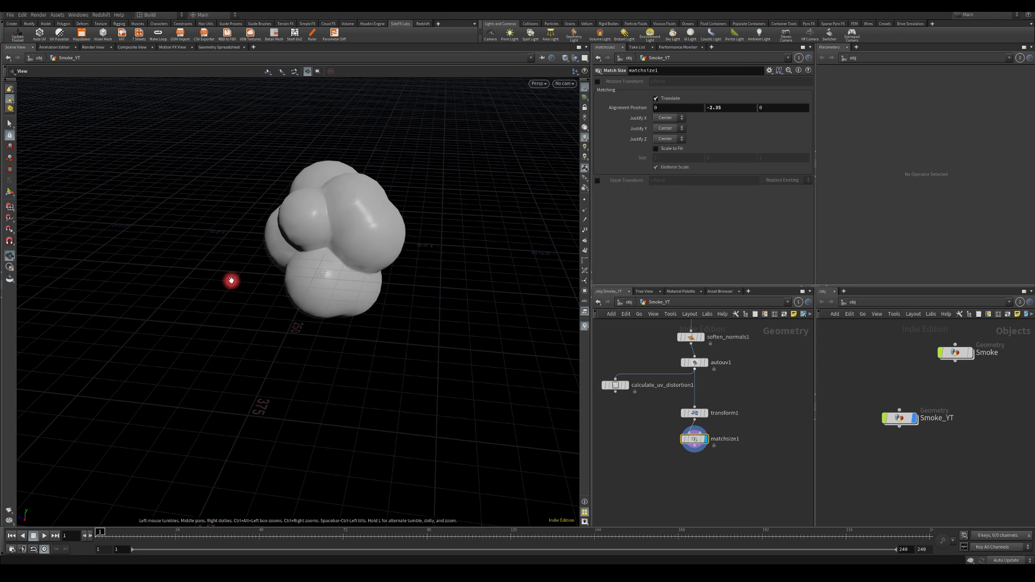
{"action": "key", "text": "ctrl+z"}
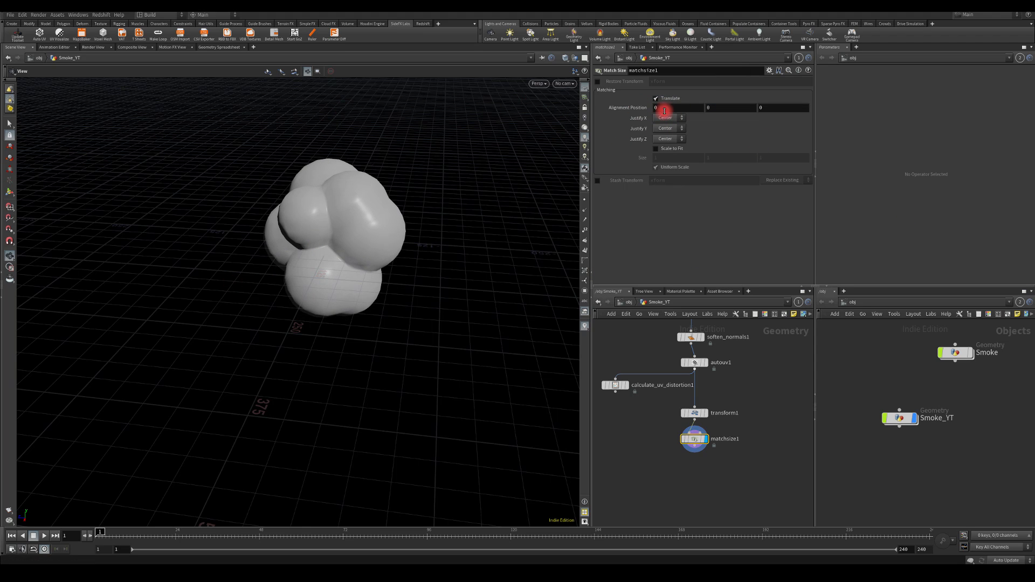
{"action": "left_click_drag", "start_coordinate": [275, 286], "coordinate": [335, 235]}
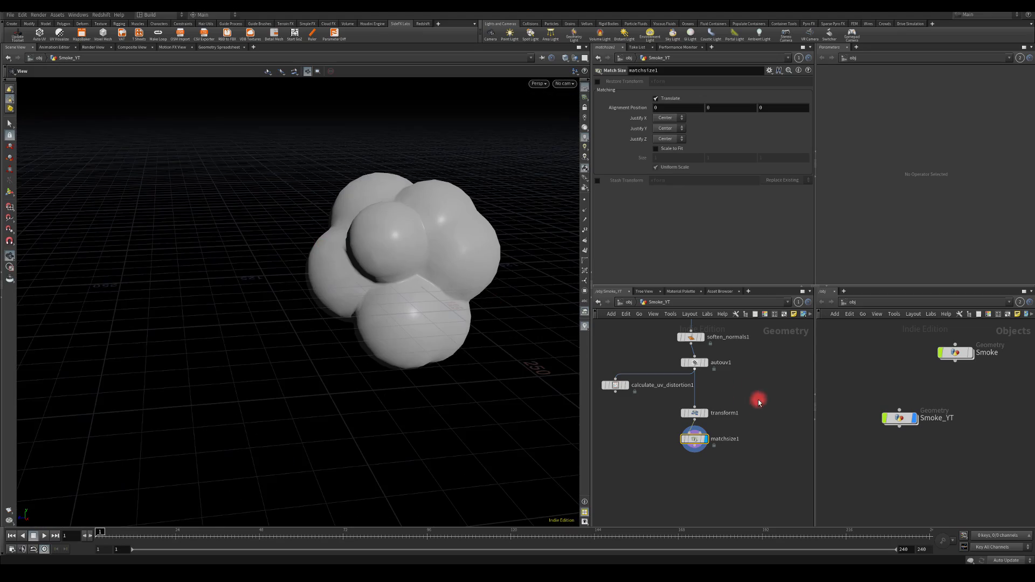
Compare Force Total Count values of 5 and 15 on scatter1, and leave it at 15.
{"action": "middle_click_drag", "start_coordinate": [755, 380], "coordinate": [711, 462]}
{"action": "scroll", "coordinate": [712, 377], "scroll_direction": "down", "scroll_amount": 3}
{"action": "middle_click_drag", "start_coordinate": [712, 376], "coordinate": [685, 451]}
{"action": "scroll", "coordinate": [673, 372], "scroll_direction": "up", "scroll_amount": 2}
{"action": "scroll", "coordinate": [682, 397], "scroll_direction": "up", "scroll_amount": 2}
{"action": "left_click", "coordinate": [664, 357]}
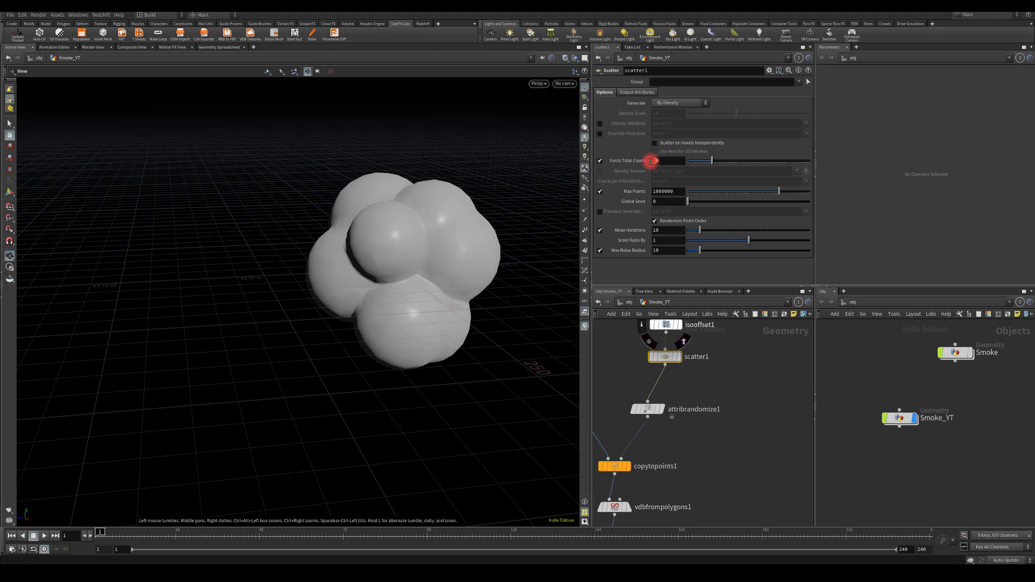
{"action": "type", "text": "5"}
{"action": "key", "text": "Return"}
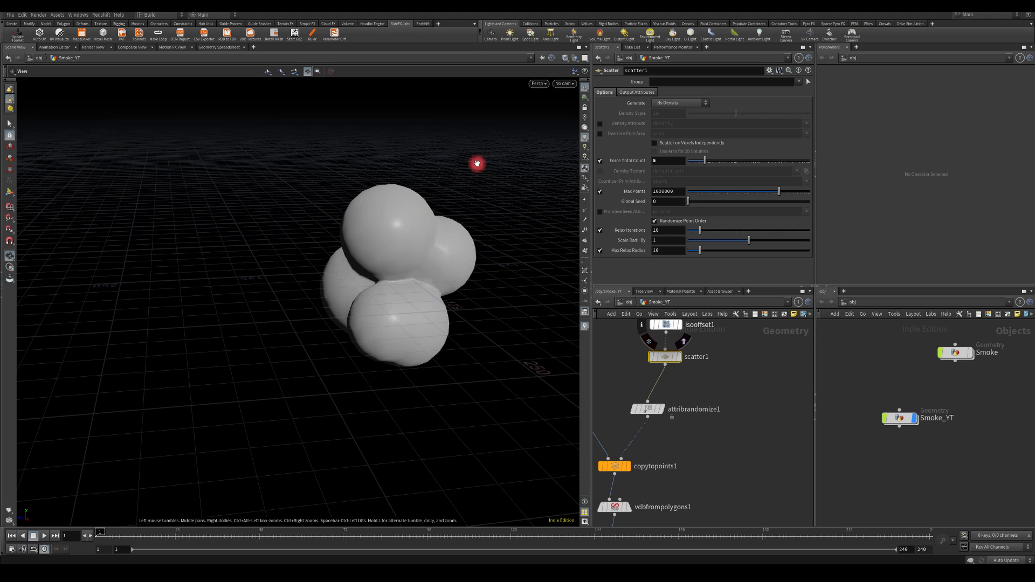
{"action": "left_click_drag", "start_coordinate": [268, 277], "coordinate": [544, 186]}
{"action": "type", "text": "15"}
{"action": "key", "text": "Return"}
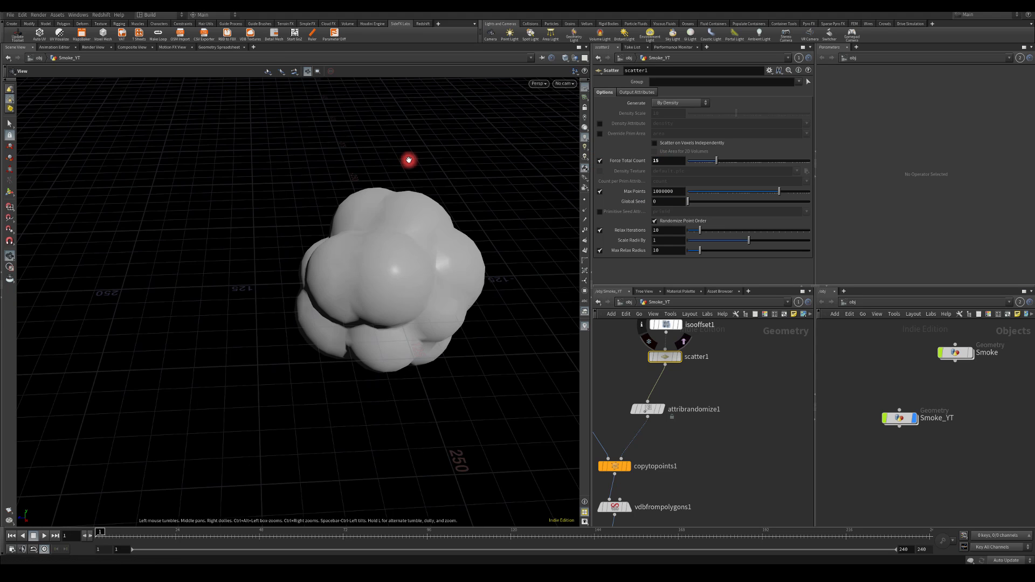
Try Force Total Count values of 7 and 8 on scatter1 and check the resulting puff shapes.
{"action": "left_click_drag", "start_coordinate": [409, 160], "coordinate": [550, 197]}
{"action": "type", "text": "7"}
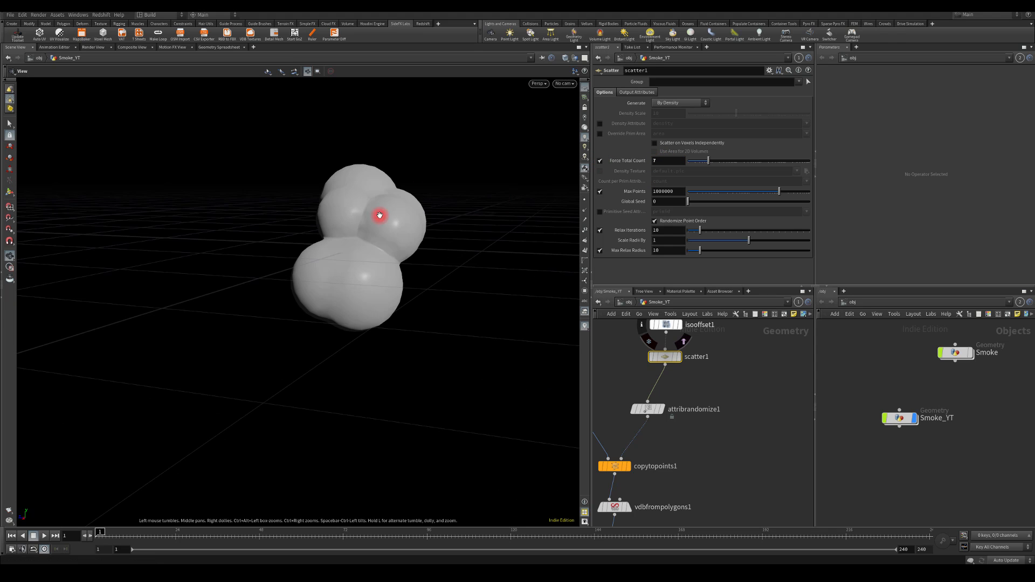
{"action": "left_click_drag", "start_coordinate": [381, 216], "coordinate": [442, 185]}
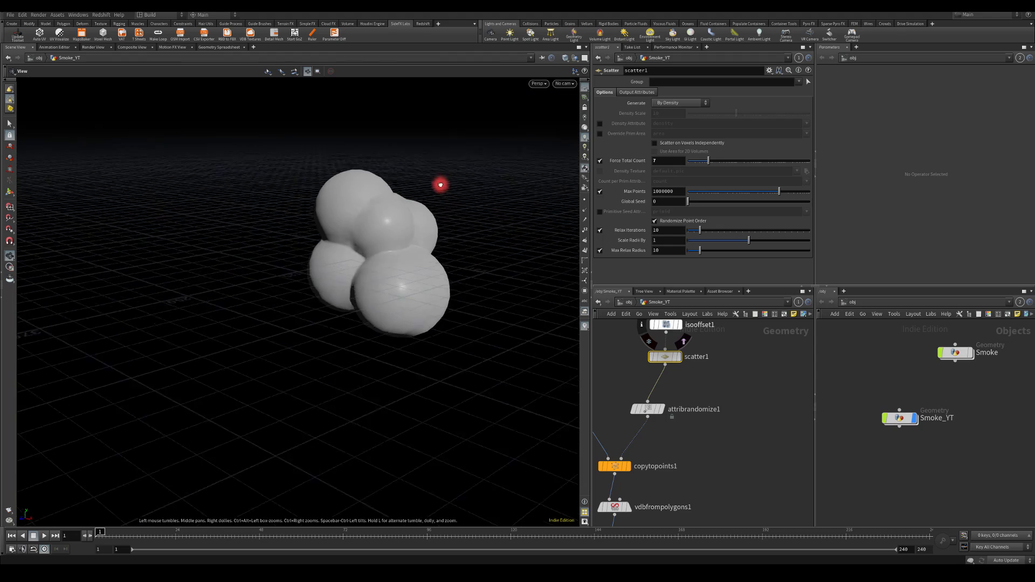
{"action": "left_click", "coordinate": [658, 159]}
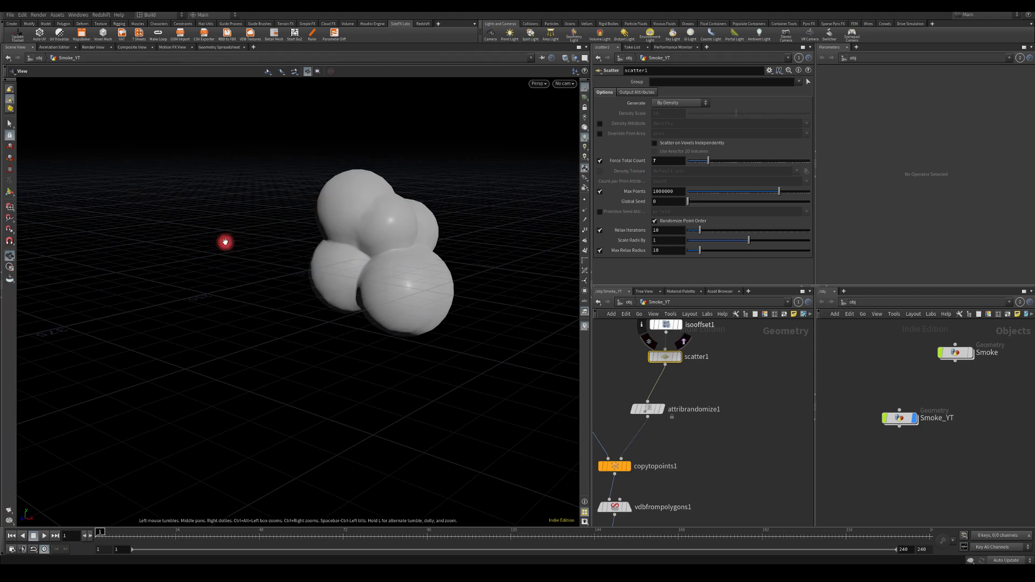
{"action": "left_click_drag", "start_coordinate": [224, 240], "coordinate": [338, 208]}
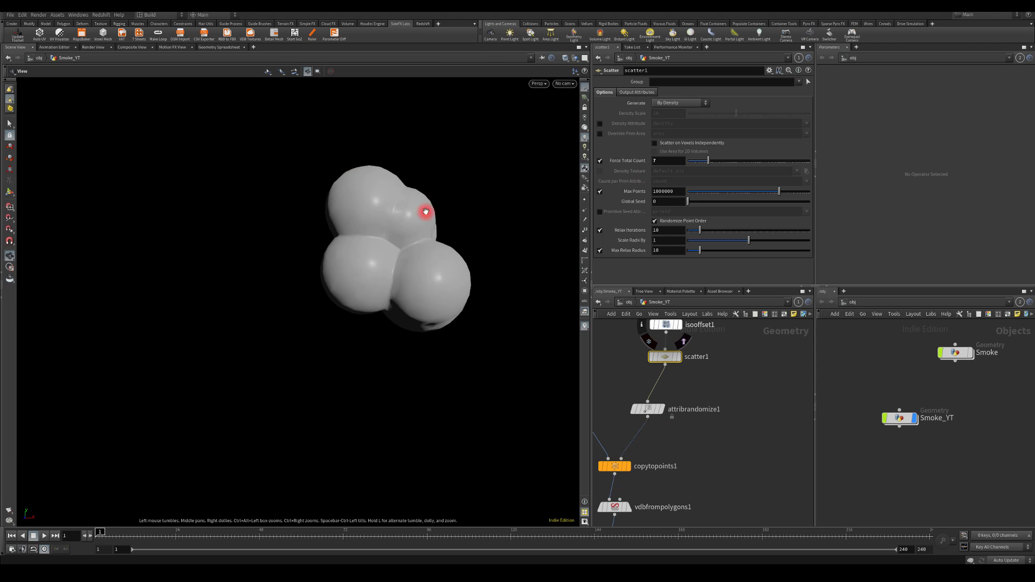
{"action": "double_click", "coordinate": [668, 160]}
{"action": "type", "text": "8"}
{"action": "key", "text": "Return"}
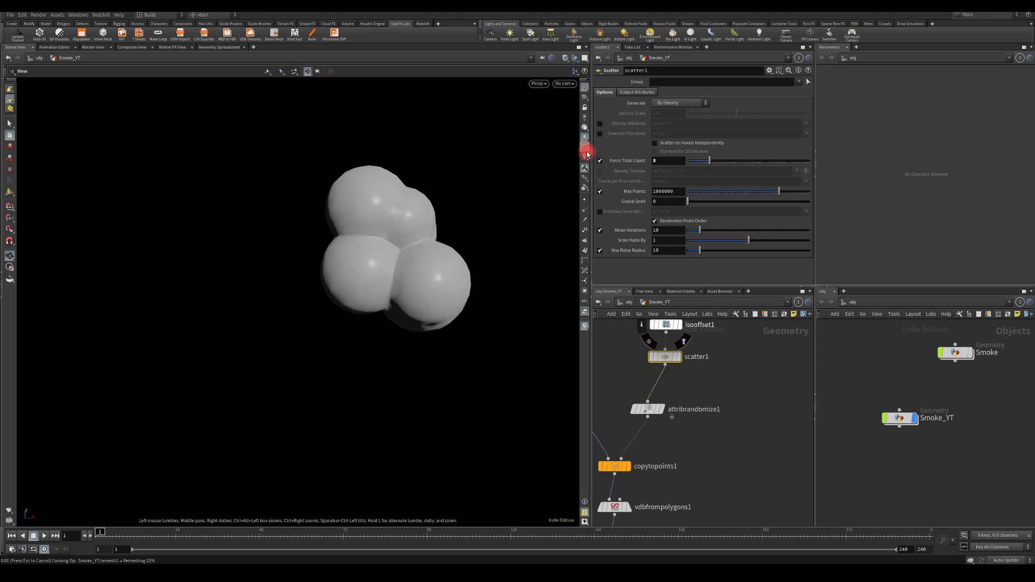
Set scatter1's Force Total Count to 10 and check the puff shape from several sides.
{"action": "left_click_drag", "start_coordinate": [663, 162], "coordinate": [614, 156]}
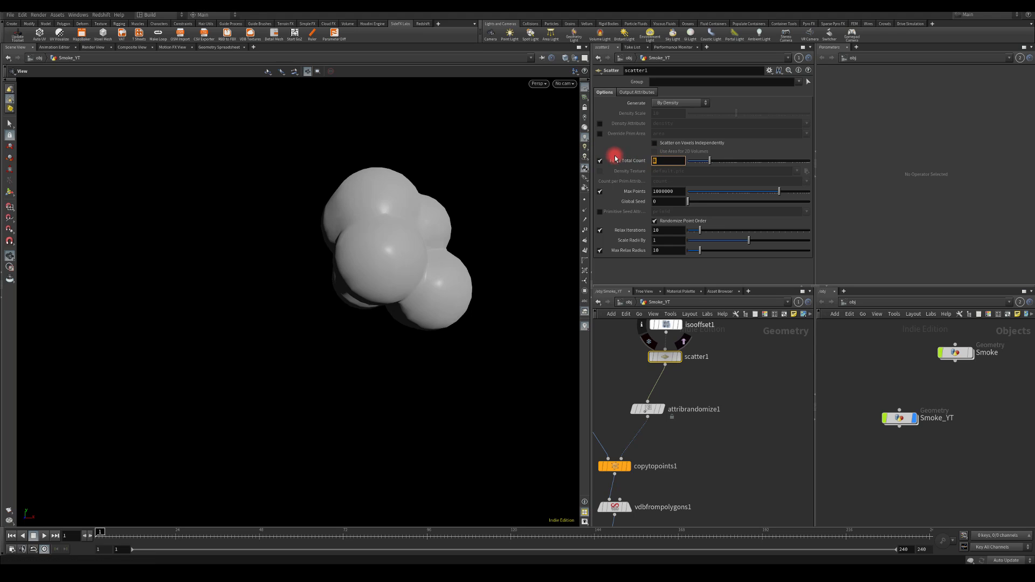
{"action": "type", "text": "10"}
{"action": "key", "text": "Return"}
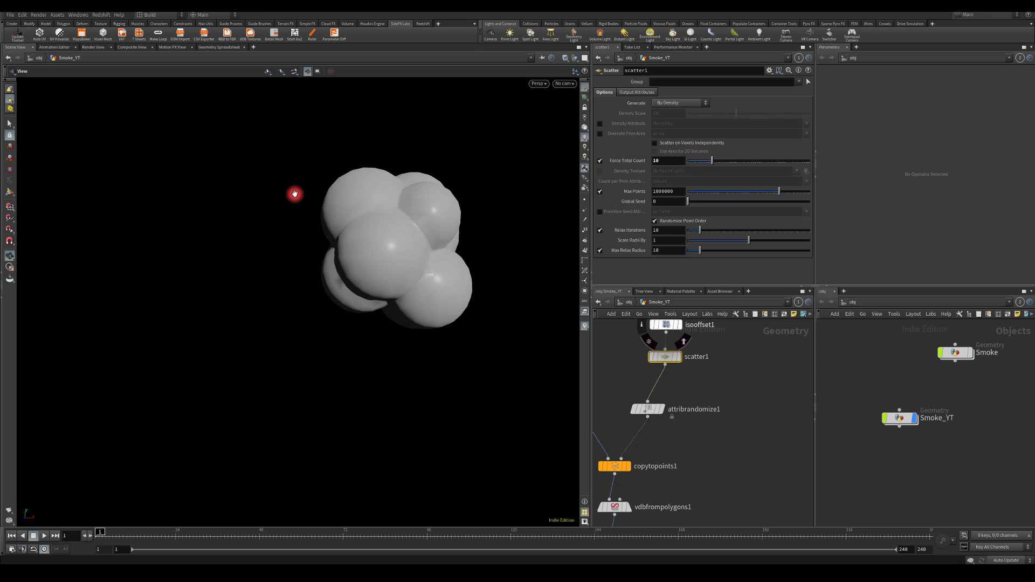
{"action": "left_click_drag", "start_coordinate": [427, 297], "coordinate": [312, 171]}
{"action": "left_click_drag", "start_coordinate": [487, 238], "coordinate": [362, 355]}
{"action": "left_click_drag", "start_coordinate": [411, 246], "coordinate": [465, 270]}
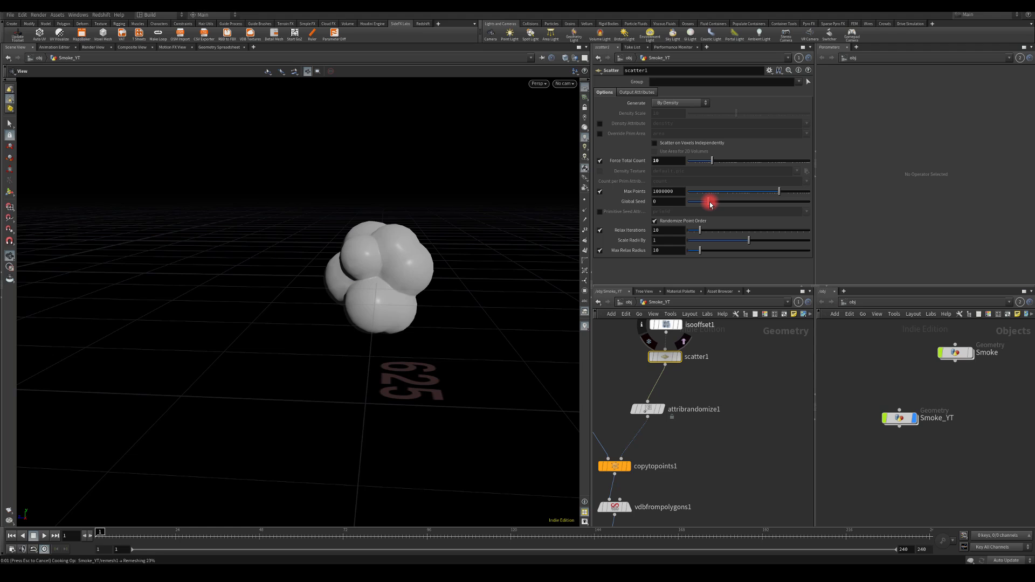
Set scatter1's Global Seed to 6.51 to vary the arrangement of the puff's spheres.
{"action": "left_click_drag", "start_coordinate": [711, 204], "coordinate": [764, 201]}
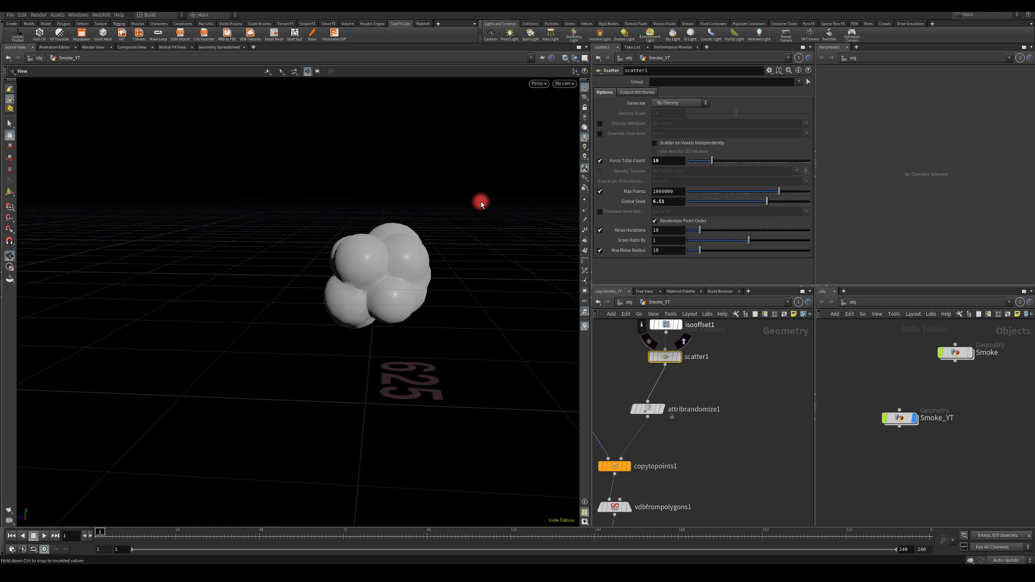
{"action": "left_click_drag", "start_coordinate": [393, 226], "coordinate": [256, 194]}
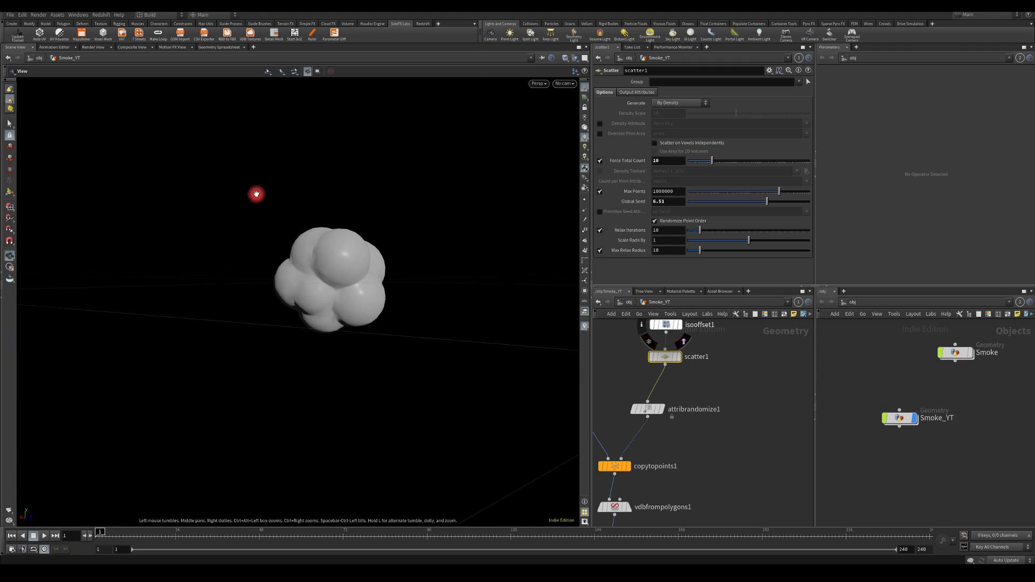
{"action": "middle_click_drag", "start_coordinate": [405, 165], "coordinate": [392, 177]}
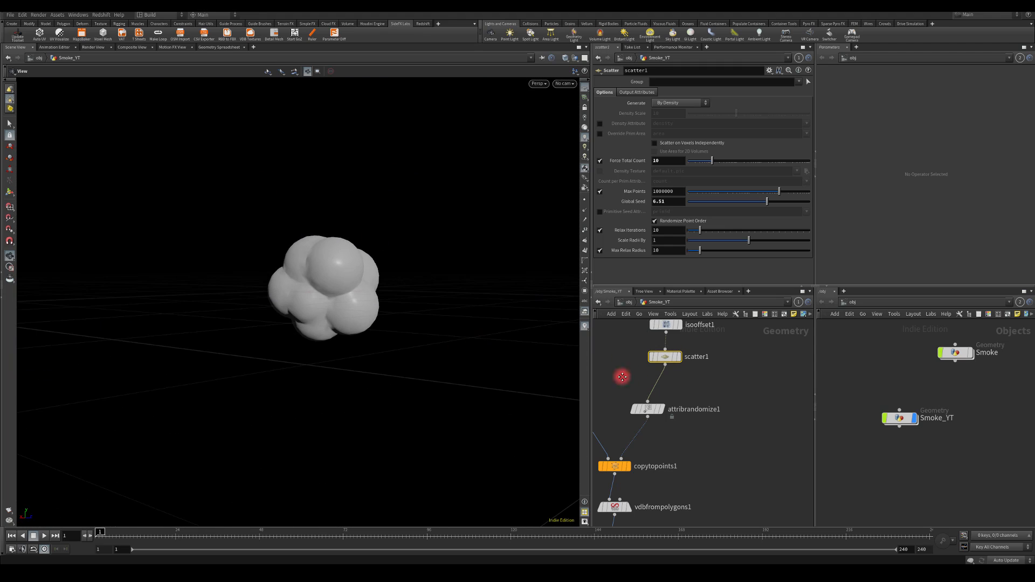
Try stretching the puff vertically by setting sphere2's Y radius to 3.
{"action": "middle_click_drag", "start_coordinate": [622, 377], "coordinate": [647, 383]}
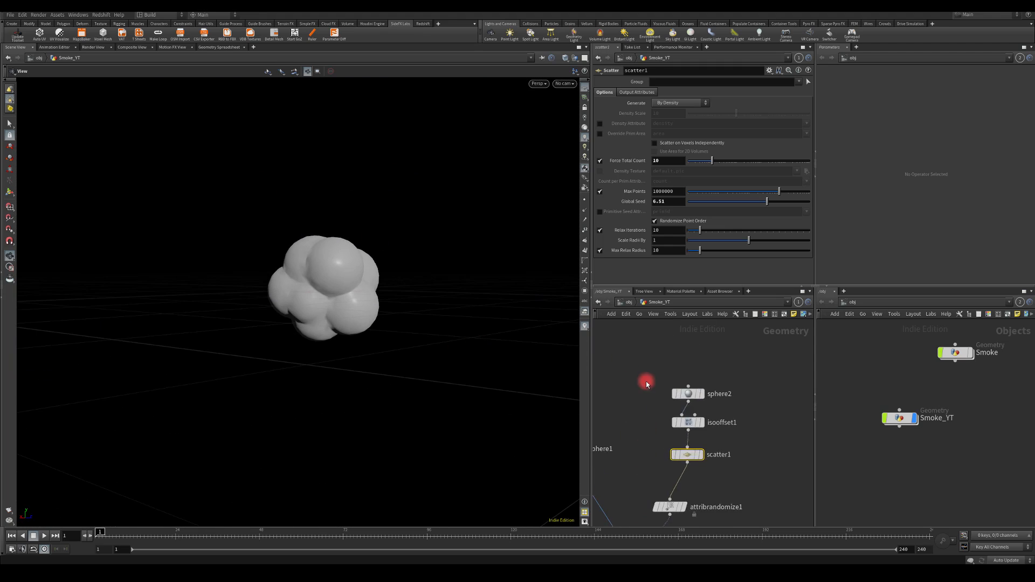
{"action": "left_click", "coordinate": [688, 396]}
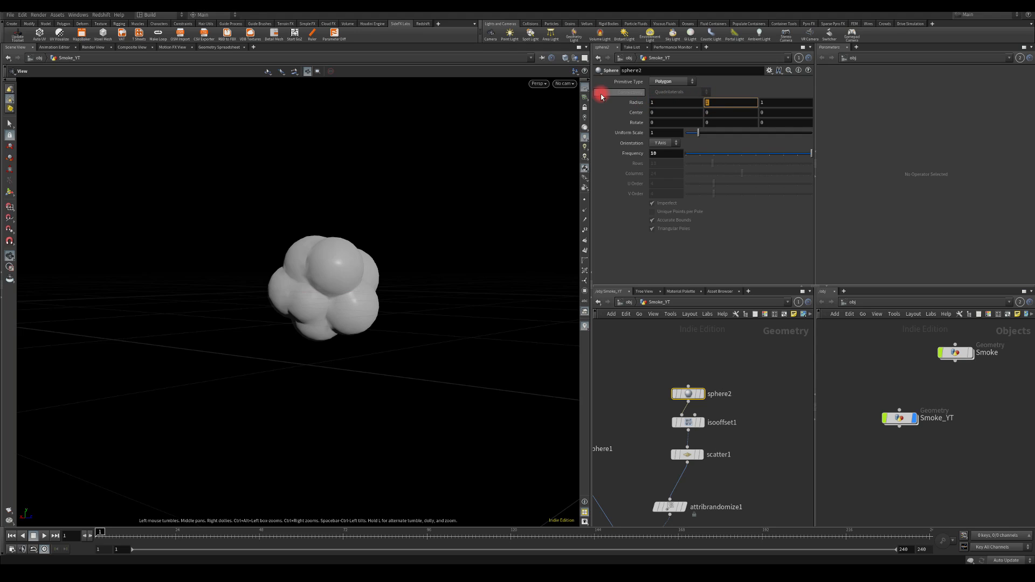
{"action": "type", "text": "3"}
{"action": "key", "text": "Return"}
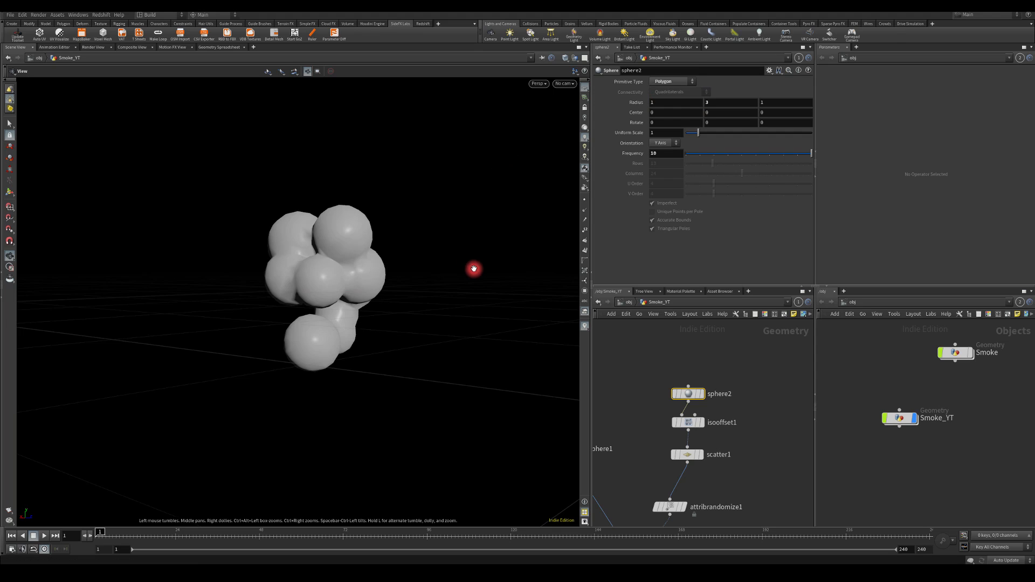
{"action": "left_click_drag", "start_coordinate": [473, 270], "coordinate": [440, 282]}
Display sphere2 to examine the stretched source shape, and display the points scattered by scatter1.
{"action": "left_click", "coordinate": [705, 399]}
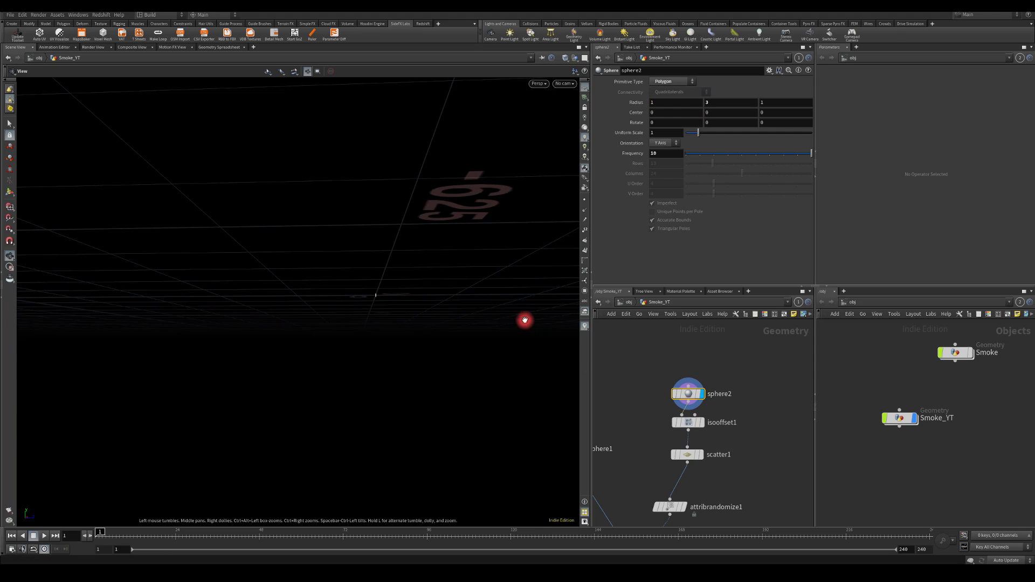
{"action": "mouse_move", "coordinate": [447, 238]}
{"action": "left_mouse_down"}
{"action": "mouse_move", "coordinate": [437, 273]}
{"action": "mouse_move", "coordinate": [446, 263]}
{"action": "mouse_move", "coordinate": [329, 224]}
{"action": "left_mouse_up"}
{"action": "key", "text": "f"}
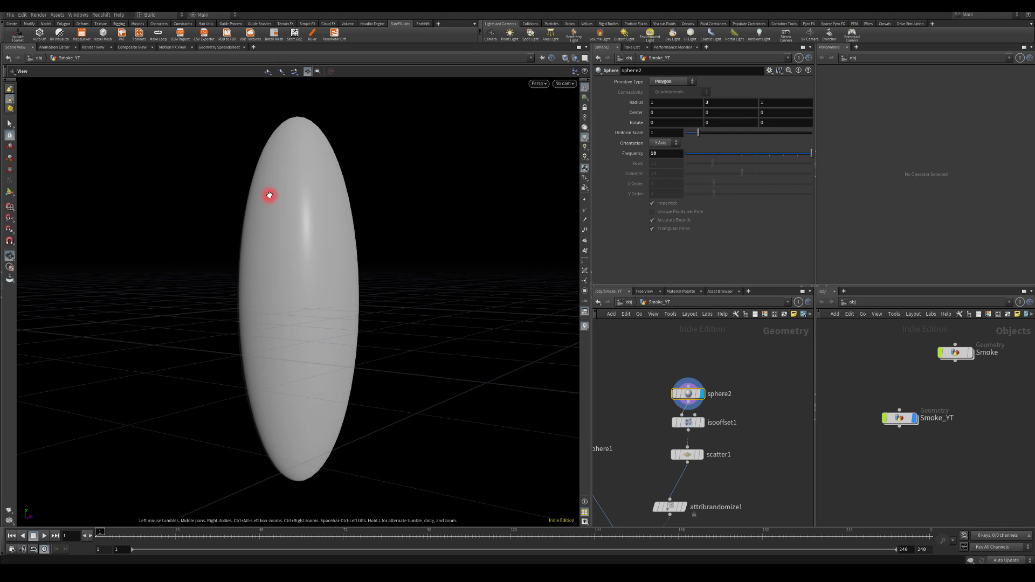
{"action": "left_click", "coordinate": [701, 456]}
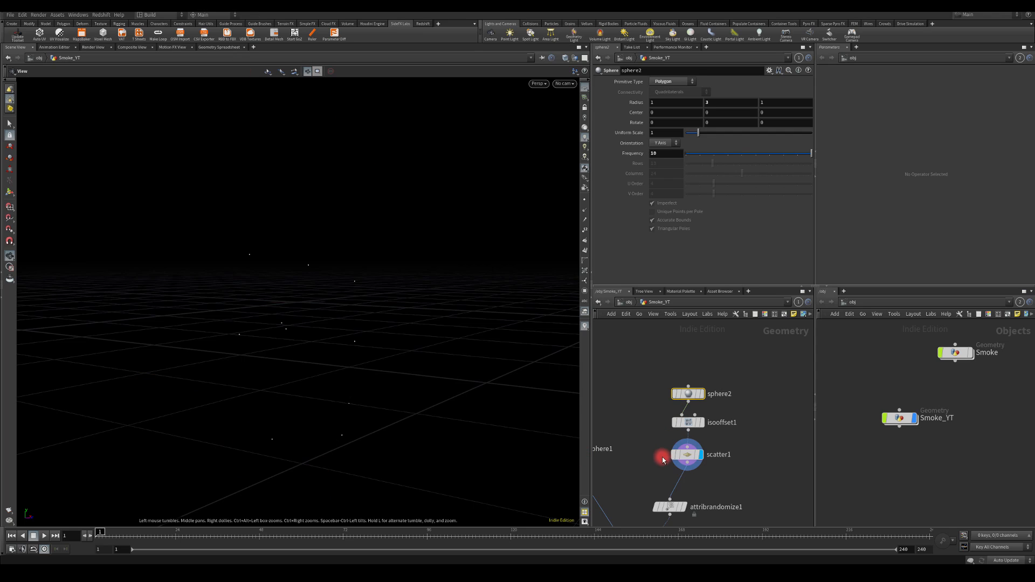
Display matchsize1 again, frame its output and examine the stretched puff.
{"action": "scroll", "coordinate": [634, 429], "scroll_direction": "down", "scroll_amount": 4}
{"action": "middle_click_drag", "start_coordinate": [640, 420], "coordinate": [680, 339]}
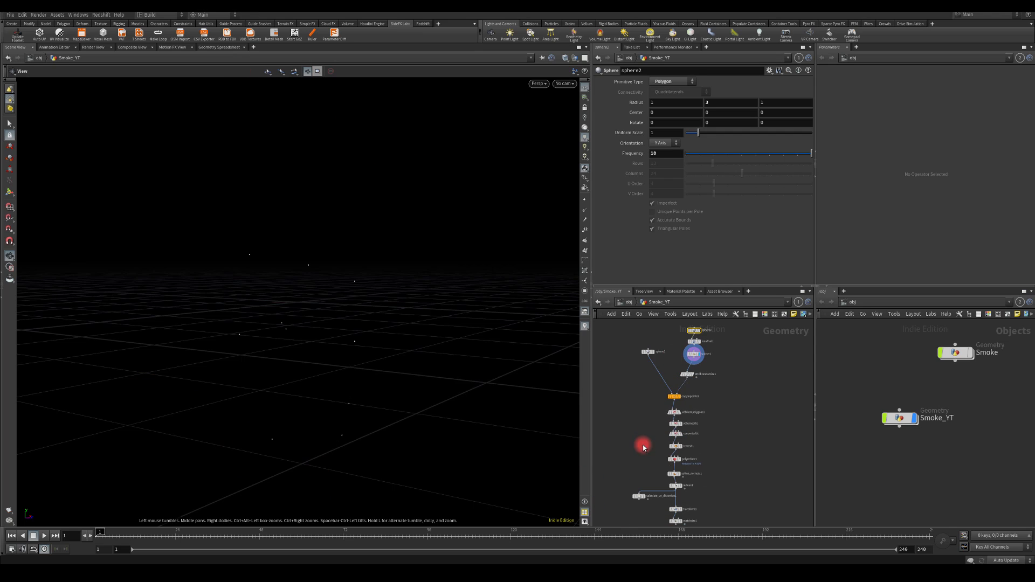
{"action": "middle_click_drag", "start_coordinate": [640, 442], "coordinate": [643, 338]}
{"action": "scroll", "coordinate": [669, 445], "scroll_direction": "up", "scroll_amount": 3}
{"action": "left_click", "coordinate": [697, 390]}
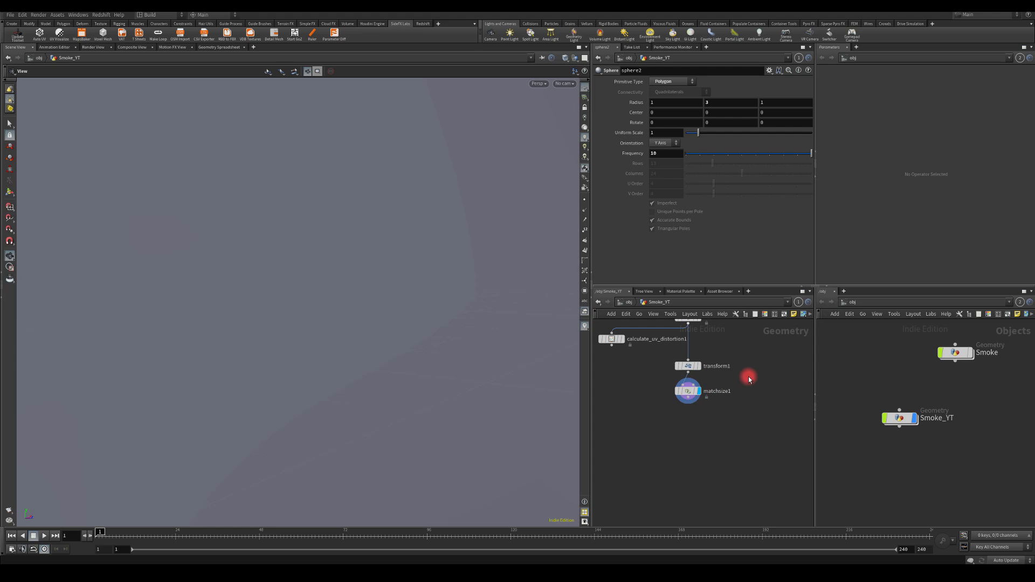
{"action": "key", "text": "f"}
{"action": "left_click_drag", "start_coordinate": [379, 254], "coordinate": [367, 286]}
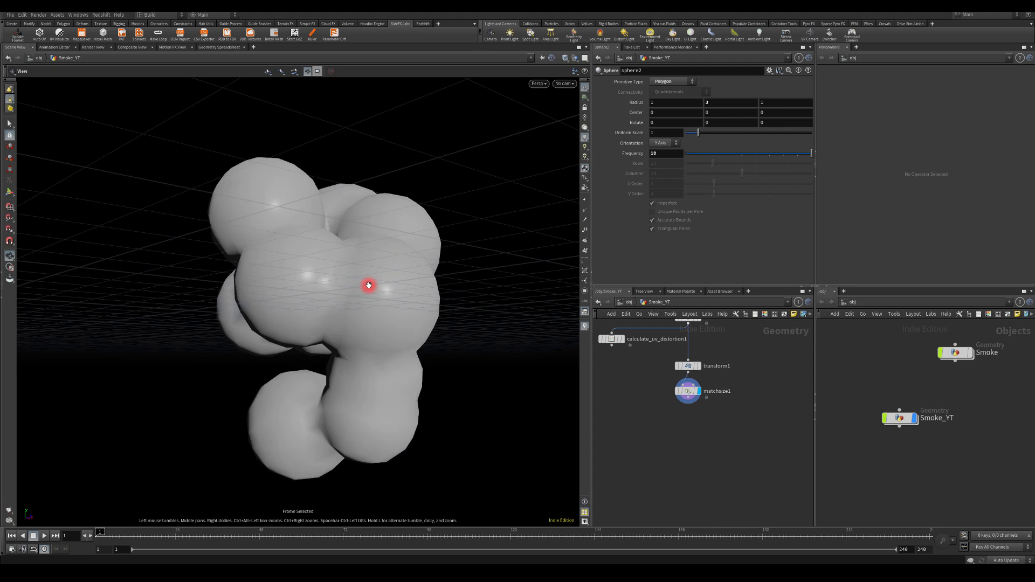
{"action": "right_click_drag", "start_coordinate": [367, 286], "coordinate": [319, 257]}
{"action": "left_click_drag", "start_coordinate": [318, 257], "coordinate": [345, 261]}
Try a Force Total Count of 20 on scatter1 to fill out the stretched puff.
{"action": "middle_click_drag", "start_coordinate": [745, 472], "coordinate": [704, 520]}
{"action": "scroll", "coordinate": [705, 520], "scroll_direction": "down", "scroll_amount": 3}
{"action": "middle_click_drag", "start_coordinate": [715, 356], "coordinate": [699, 483]}
{"action": "left_click_drag", "start_coordinate": [322, 298], "coordinate": [378, 269]}
{"action": "scroll", "coordinate": [651, 384], "scroll_direction": "up", "scroll_amount": 4}
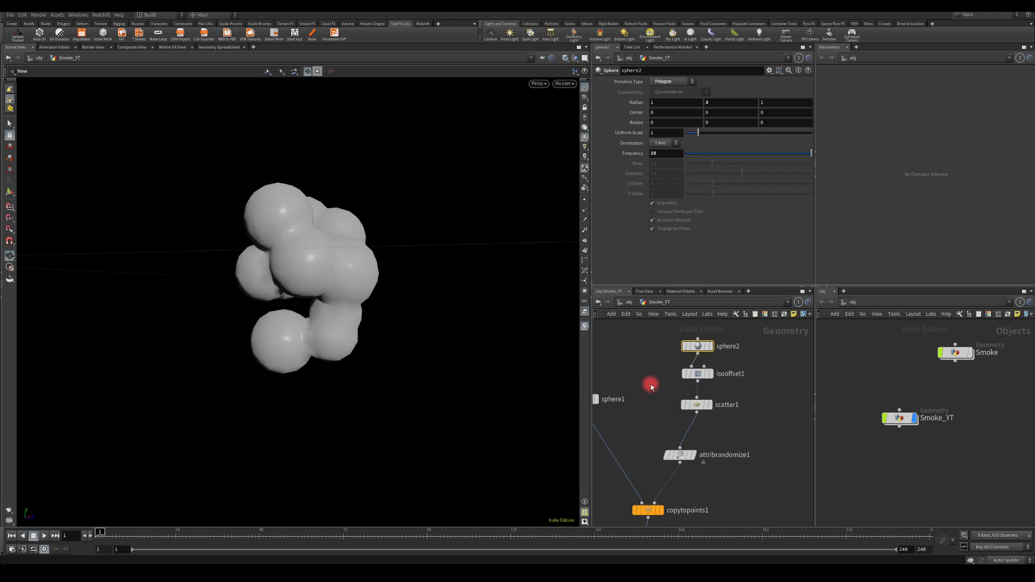
{"action": "left_click", "coordinate": [697, 404]}
{"action": "left_click_drag", "start_coordinate": [664, 162], "coordinate": [601, 159]}
{"action": "type", "text": "20"}
{"action": "left_click", "coordinate": [601, 160]}
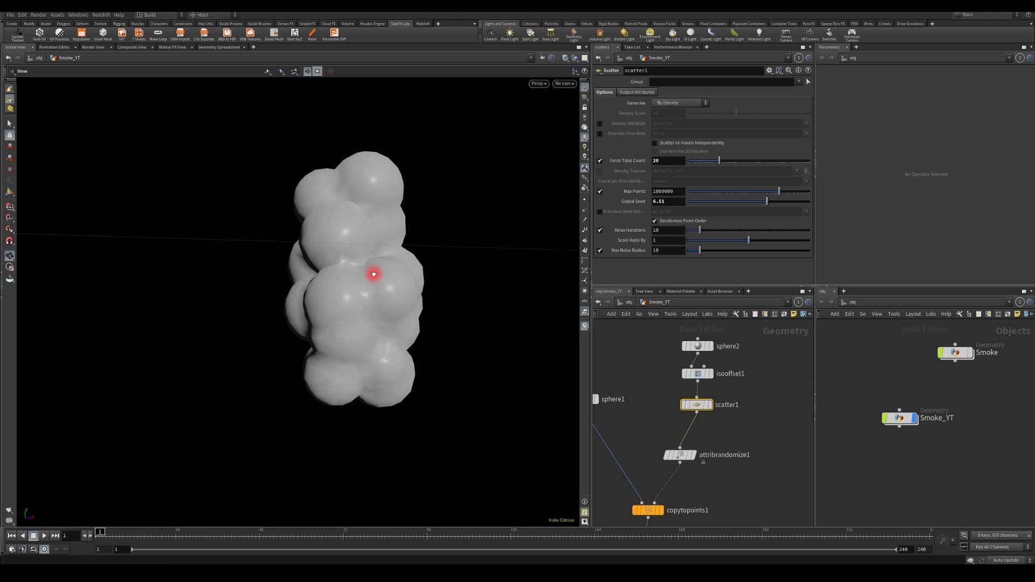
{"action": "left_click_drag", "start_coordinate": [374, 273], "coordinate": [329, 300]}
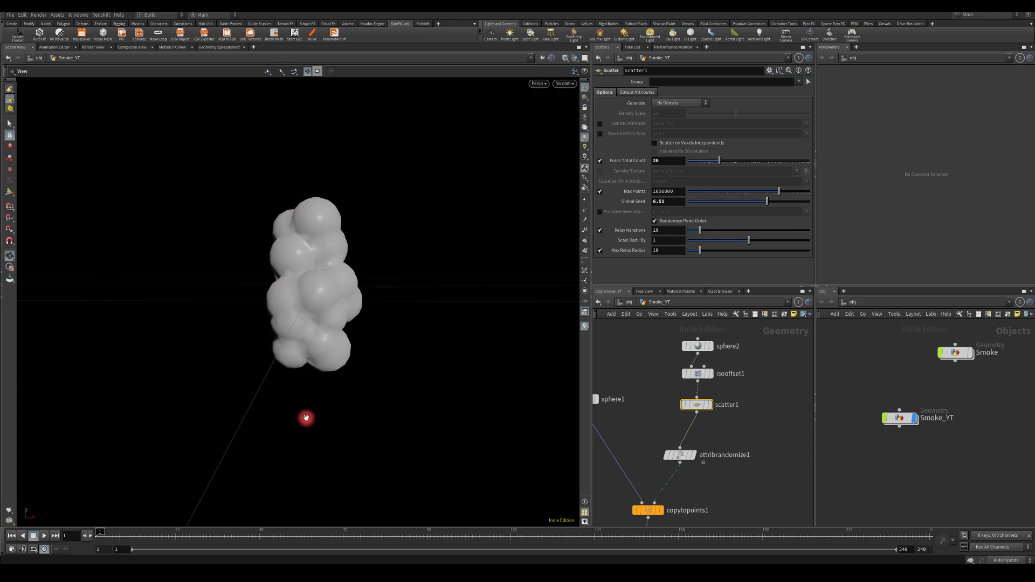
{"action": "left_click_drag", "start_coordinate": [244, 384], "coordinate": [351, 311]}
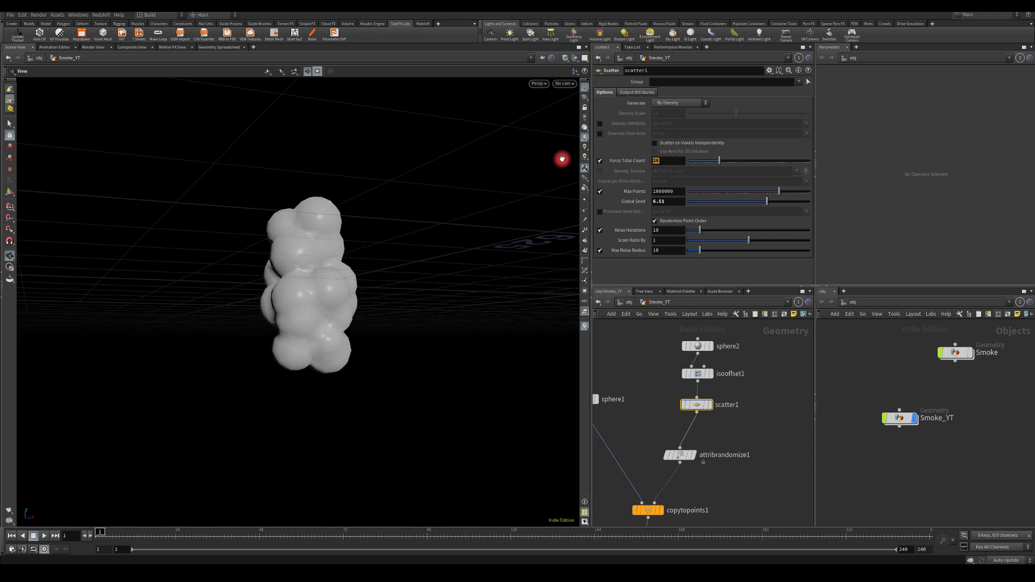
Undo the scatter1 point count change and the sphere2 Y radius change, and check the puff.
{"action": "key", "text": "ctrl+z"}
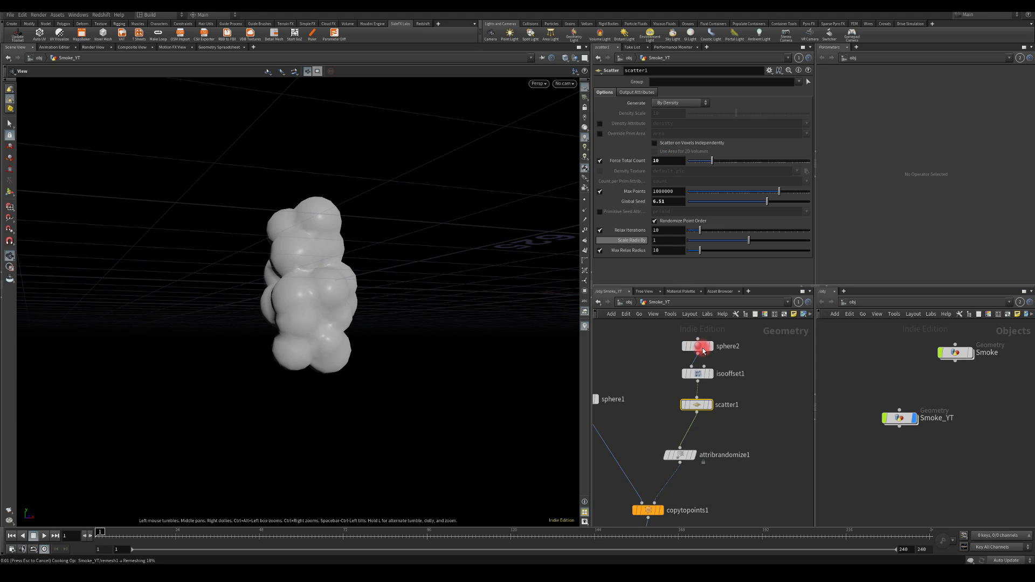
{"action": "left_click", "coordinate": [700, 347]}
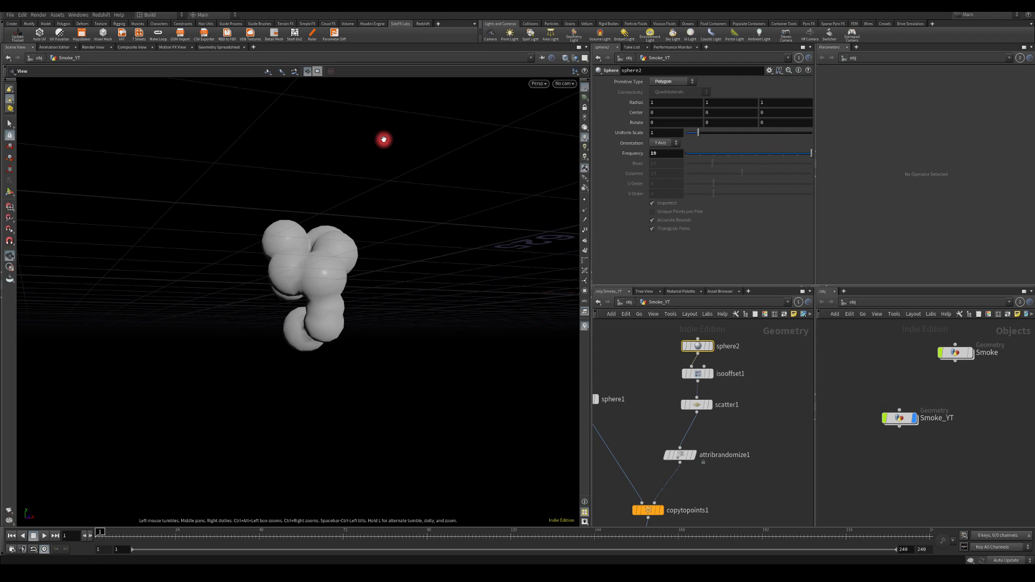
{"action": "left_click_drag", "start_coordinate": [355, 164], "coordinate": [558, 356]}
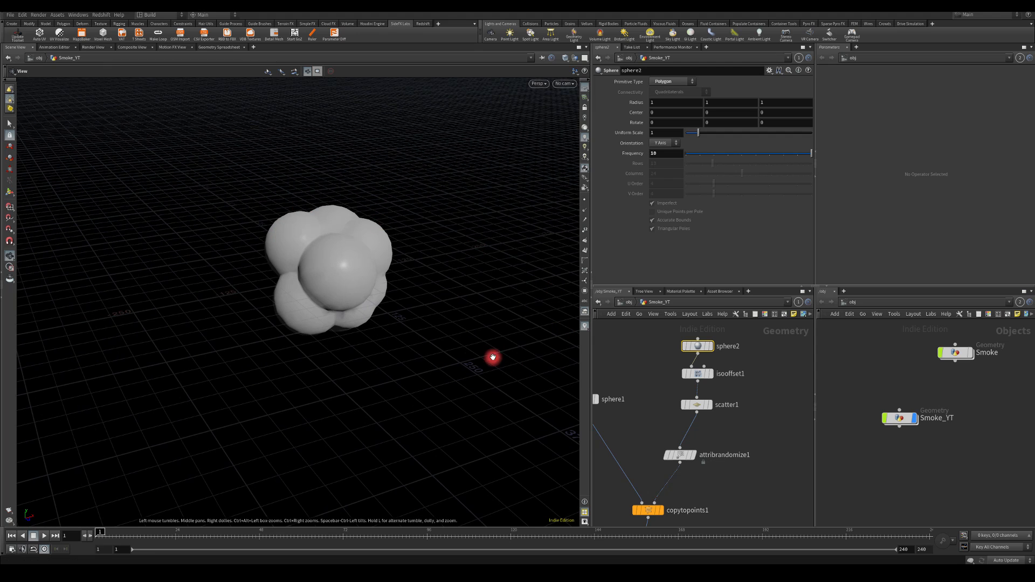
{"action": "left_click_drag", "start_coordinate": [280, 320], "coordinate": [555, 372]}
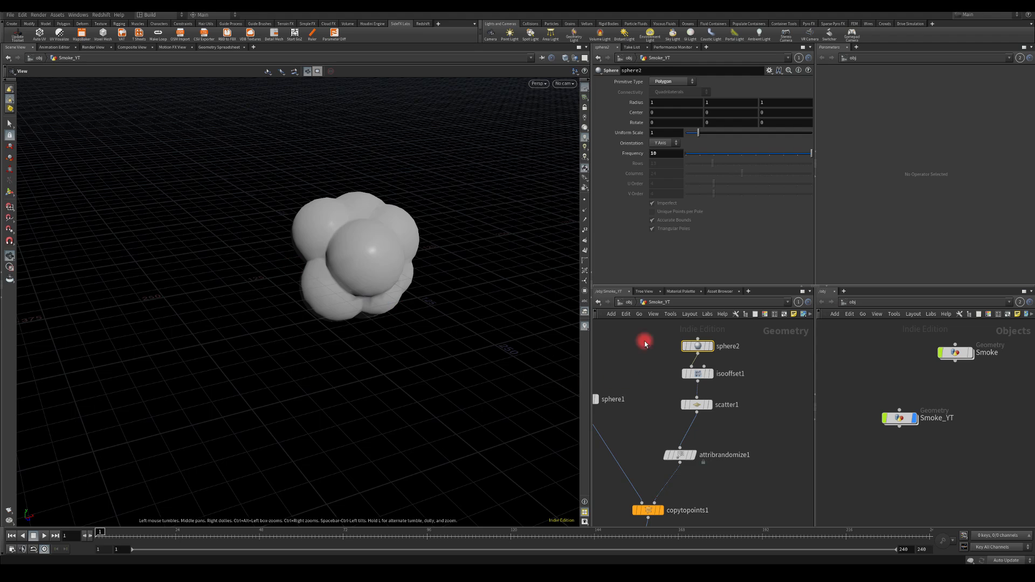
{"action": "left_click_drag", "start_coordinate": [252, 273], "coordinate": [335, 270]}
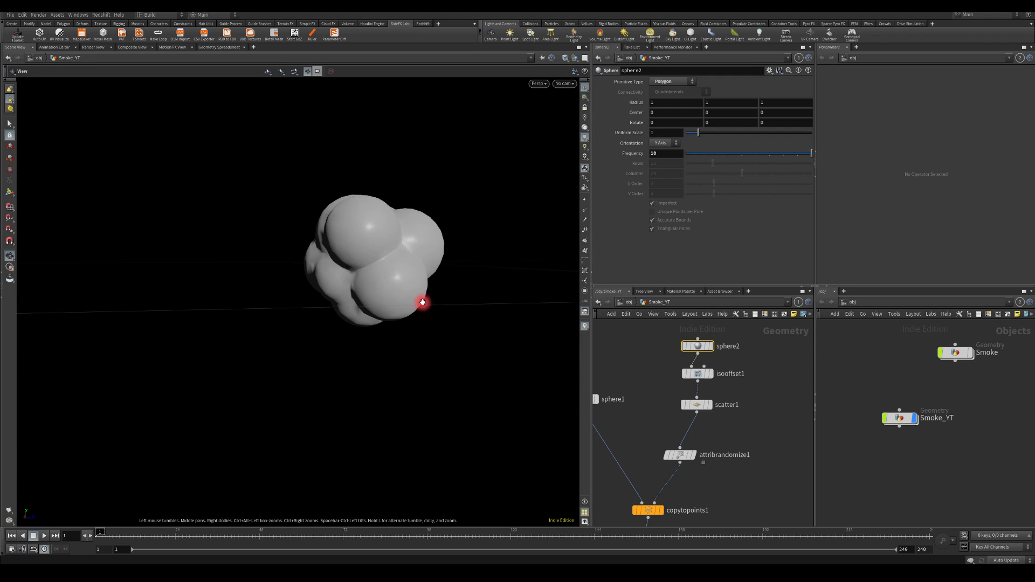
Review the node chain down to matchsize1 and examine the parameters of matchsize1 and transform1 alongside the puff.
{"action": "middle_click_drag", "start_coordinate": [637, 412], "coordinate": [675, 370]}
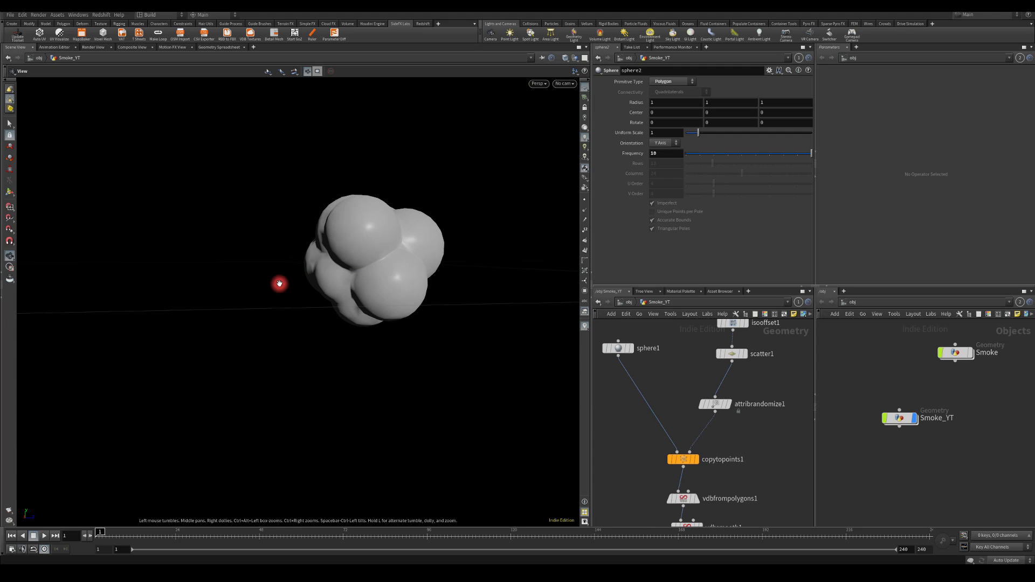
{"action": "left_click_drag", "start_coordinate": [280, 284], "coordinate": [354, 193]}
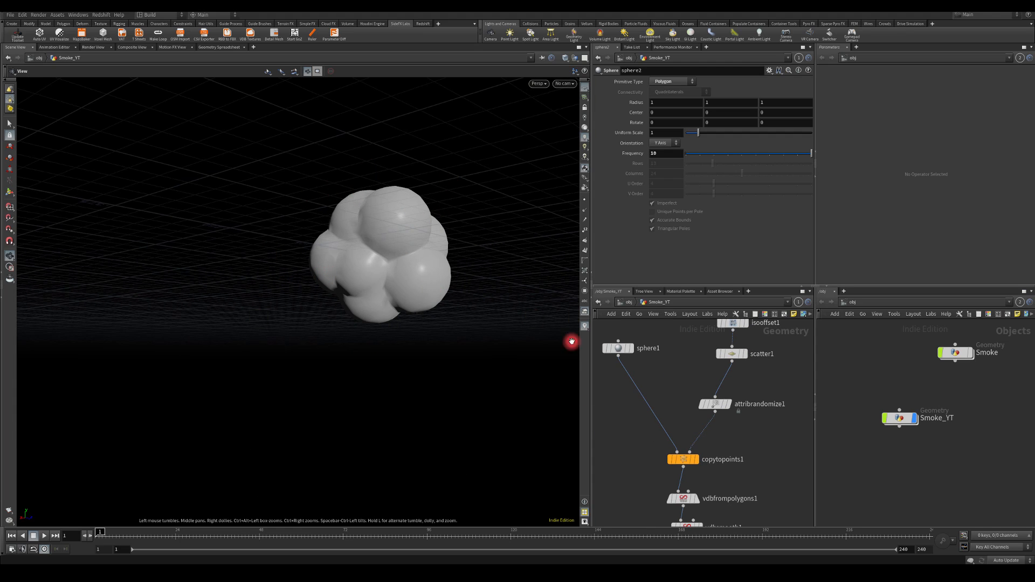
{"action": "middle_click_drag", "start_coordinate": [628, 478], "coordinate": [657, 405]}
{"action": "middle_click_drag", "start_coordinate": [675, 447], "coordinate": [632, 354]}
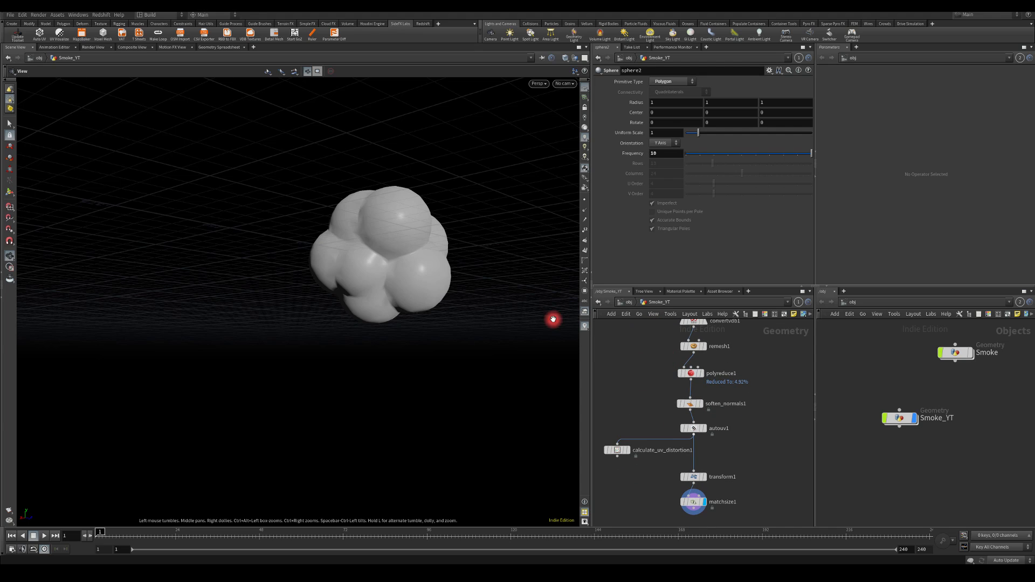
{"action": "middle_click_drag", "start_coordinate": [668, 393], "coordinate": [649, 368]}
{"action": "left_click_drag", "start_coordinate": [346, 357], "coordinate": [630, 460]}
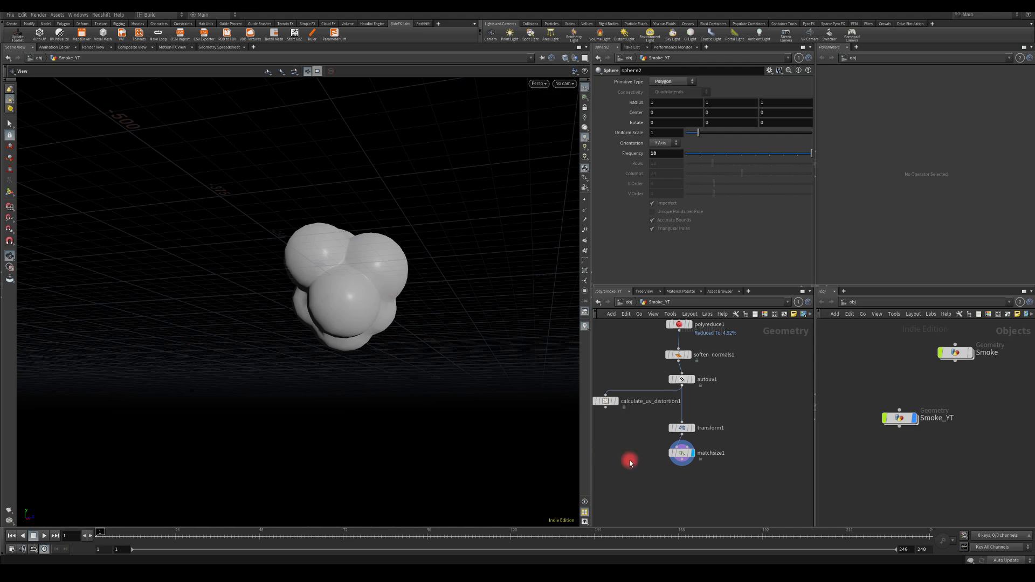
{"action": "left_click", "coordinate": [689, 464]}
{"action": "left_click_drag", "start_coordinate": [407, 286], "coordinate": [423, 283]}
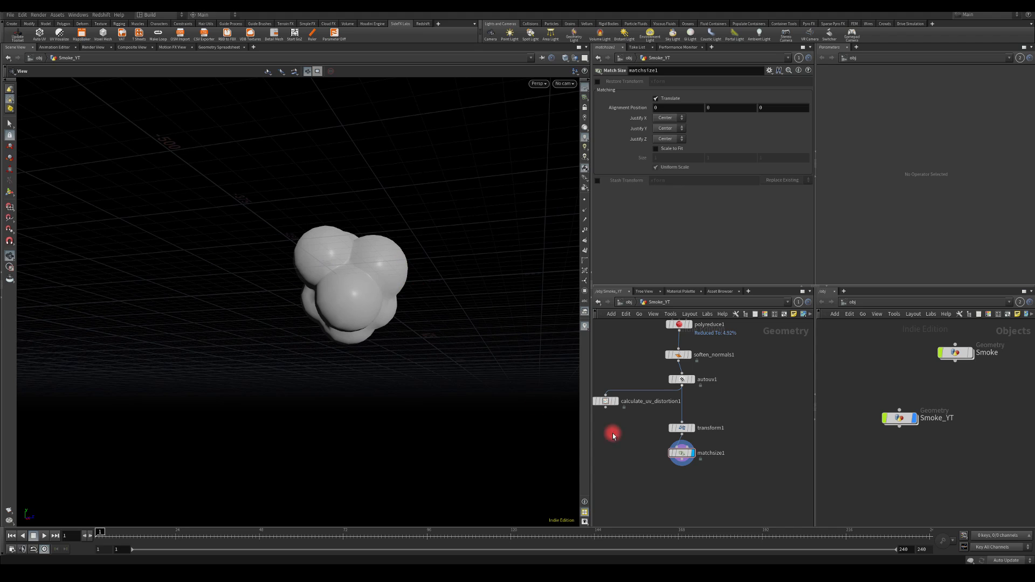
{"action": "left_click_drag", "start_coordinate": [643, 411], "coordinate": [710, 445]}
{"action": "left_click_drag", "start_coordinate": [392, 259], "coordinate": [431, 278]}
{"action": "left_click_drag", "start_coordinate": [671, 423], "coordinate": [676, 424]}
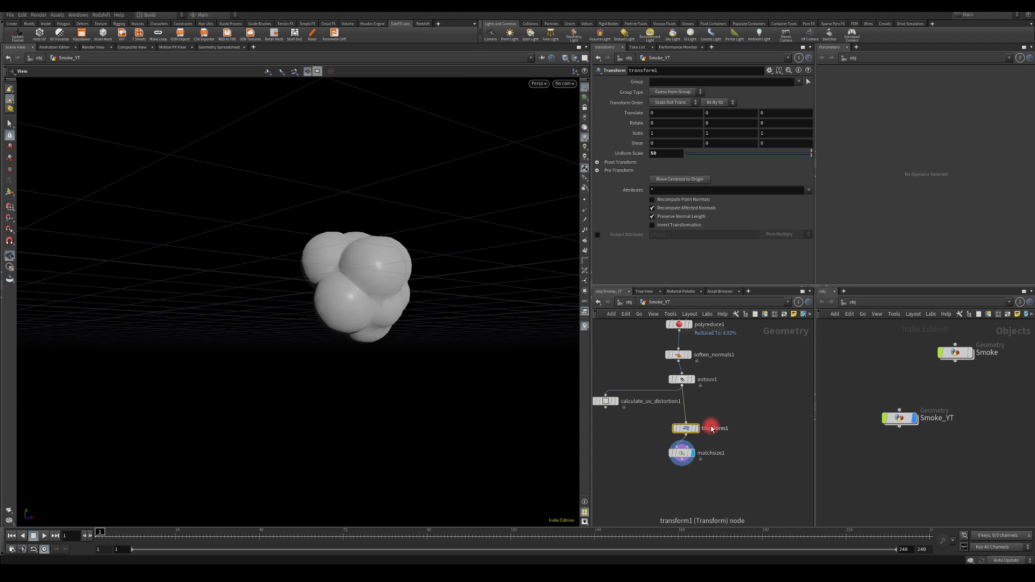
Rename the transform1 node as transform1_Game_engine_scale.
{"action": "double_click", "coordinate": [709, 428]}
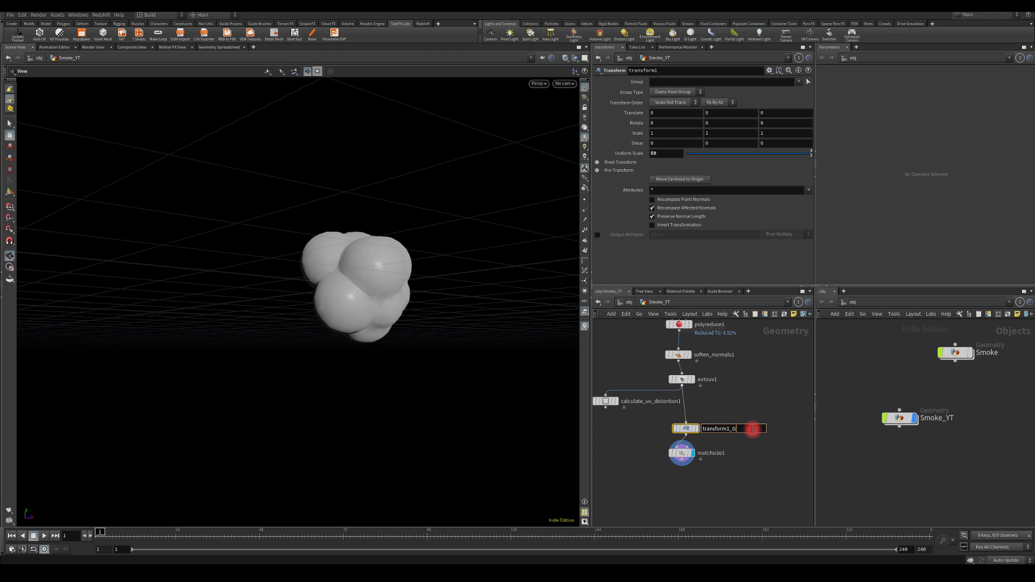
{"action": "type", "text": "_Game_engine_scale"}
{"action": "key", "text": "Return"}
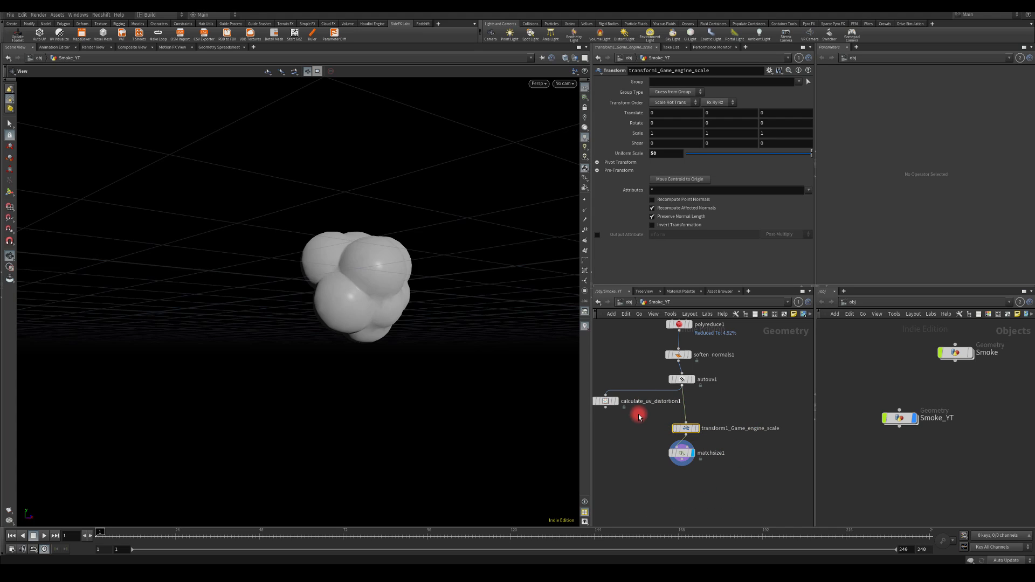
Review the node chain above the scale transform and examine the smoke puff from several angles.
{"action": "middle_click_drag", "start_coordinate": [615, 354], "coordinate": [652, 400]}
{"action": "scroll", "coordinate": [652, 399], "scroll_direction": "down", "scroll_amount": 3}
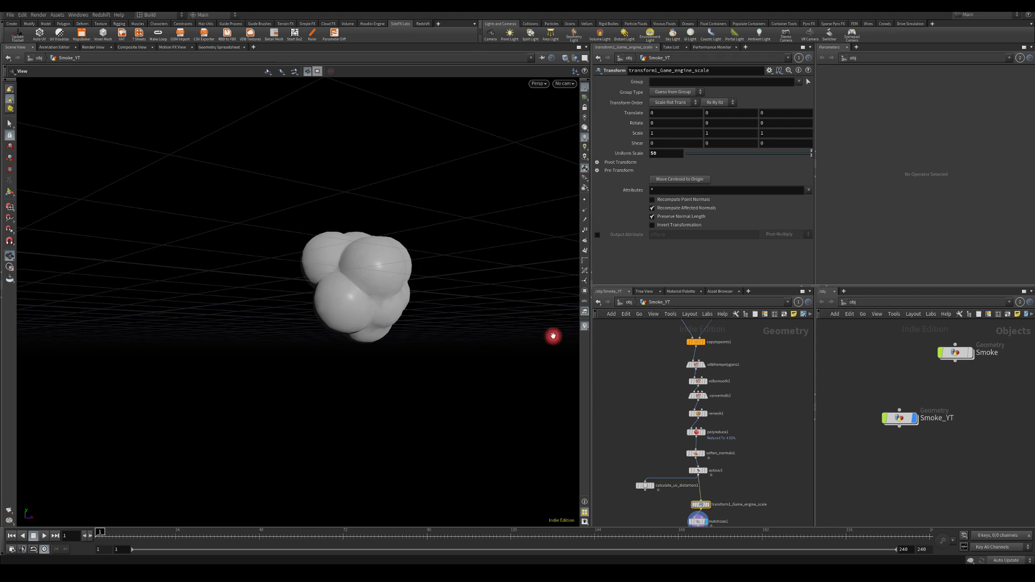
{"action": "left_click_drag", "start_coordinate": [435, 248], "coordinate": [332, 290]}
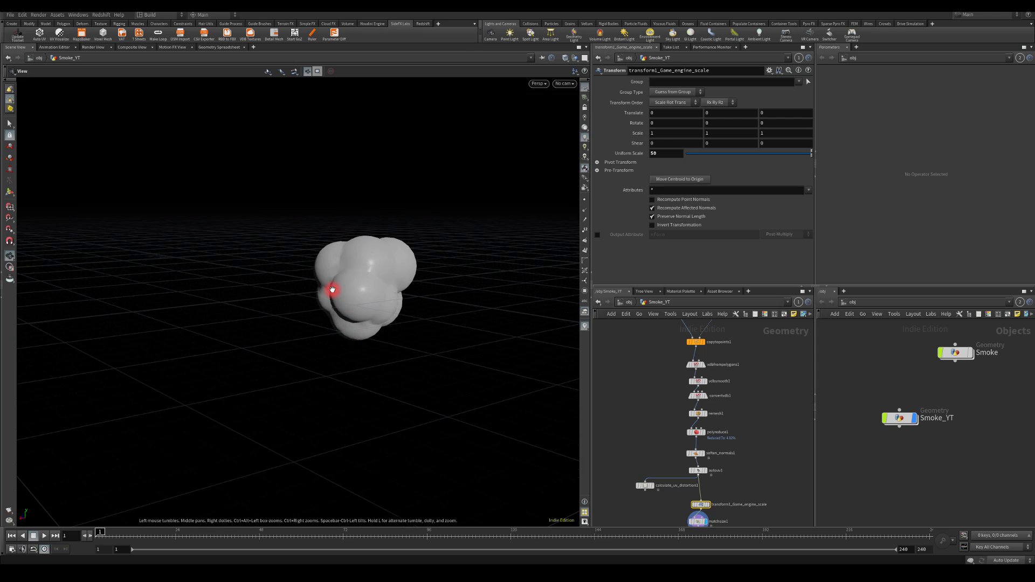
{"action": "left_click_drag", "start_coordinate": [242, 322], "coordinate": [317, 351]}
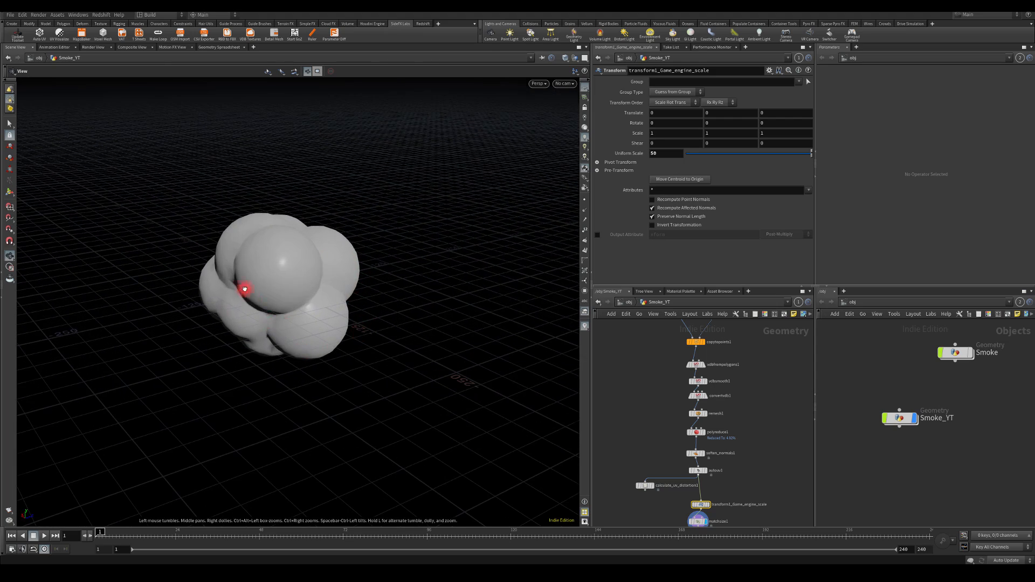
{"action": "left_click_drag", "start_coordinate": [244, 289], "coordinate": [368, 258]}
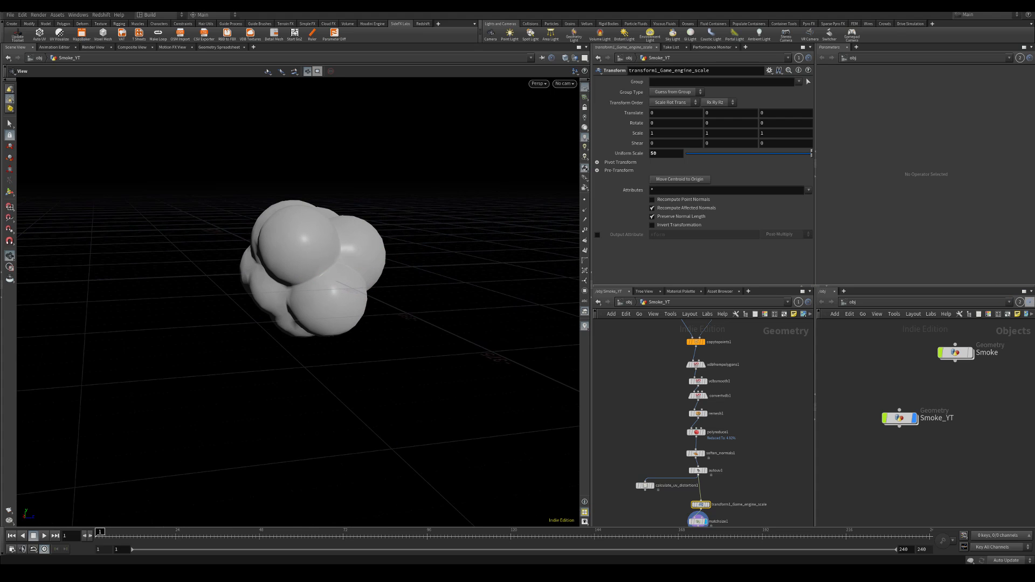